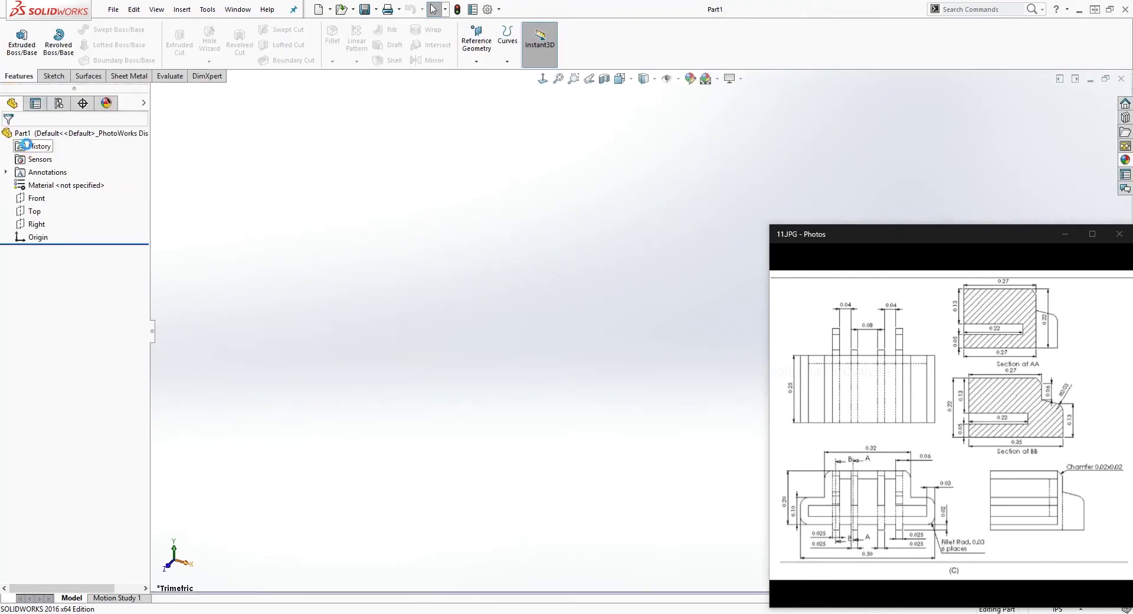
Step: Start a new sketch on the Front plane
click(37, 200)
scroll(678, 372, up, 5)
scroll(709, 323, down, 5)
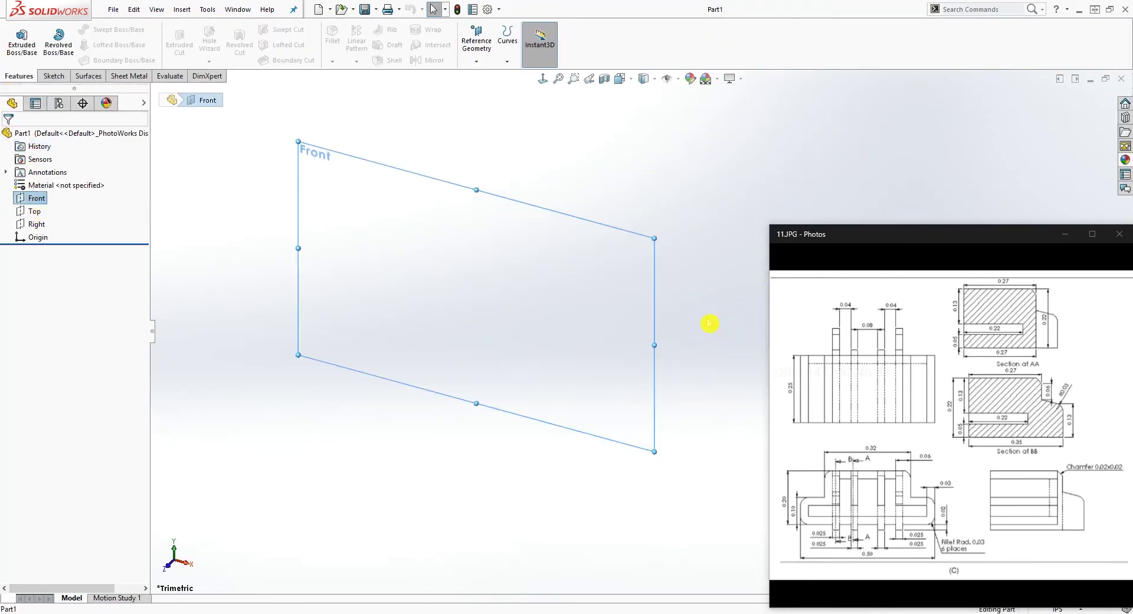
click(52, 75)
click(16, 39)
scroll(665, 295, down, 2)
scroll(521, 243, up, 4)
scroll(670, 341, down, 7)
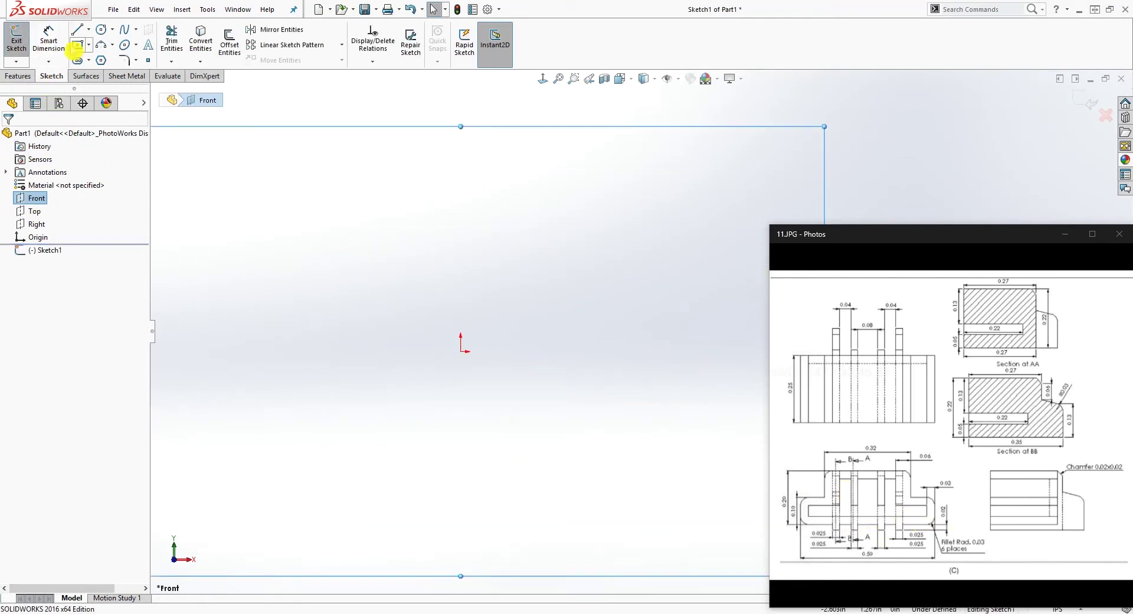
Step: Sketch a horizontal midpoint line about 7.56 in long above the origin
click(90, 31)
click(99, 71)
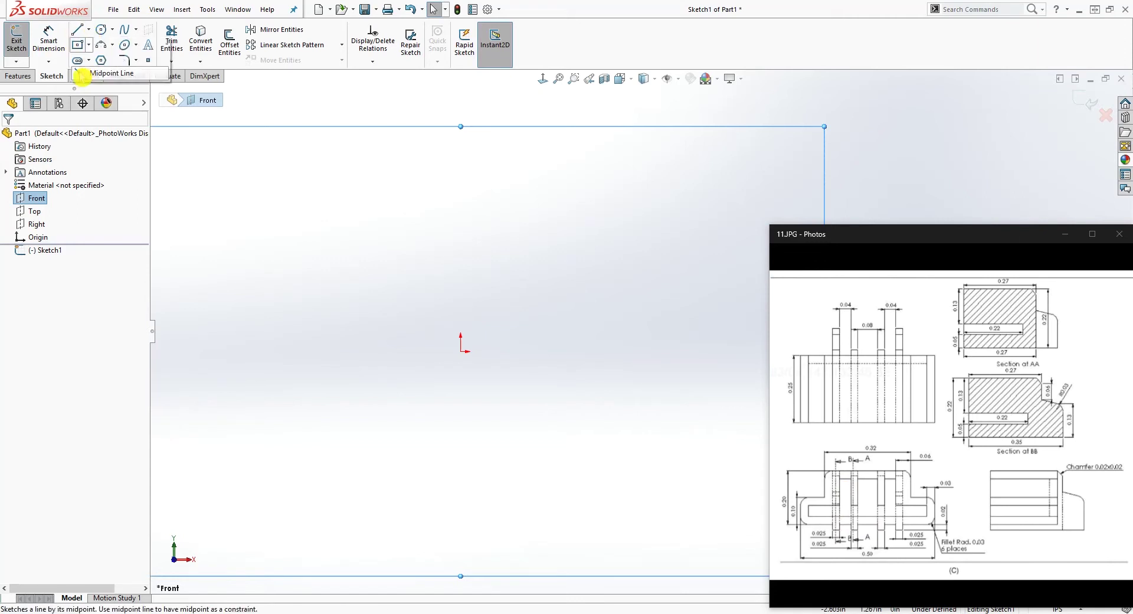
click(287, 313)
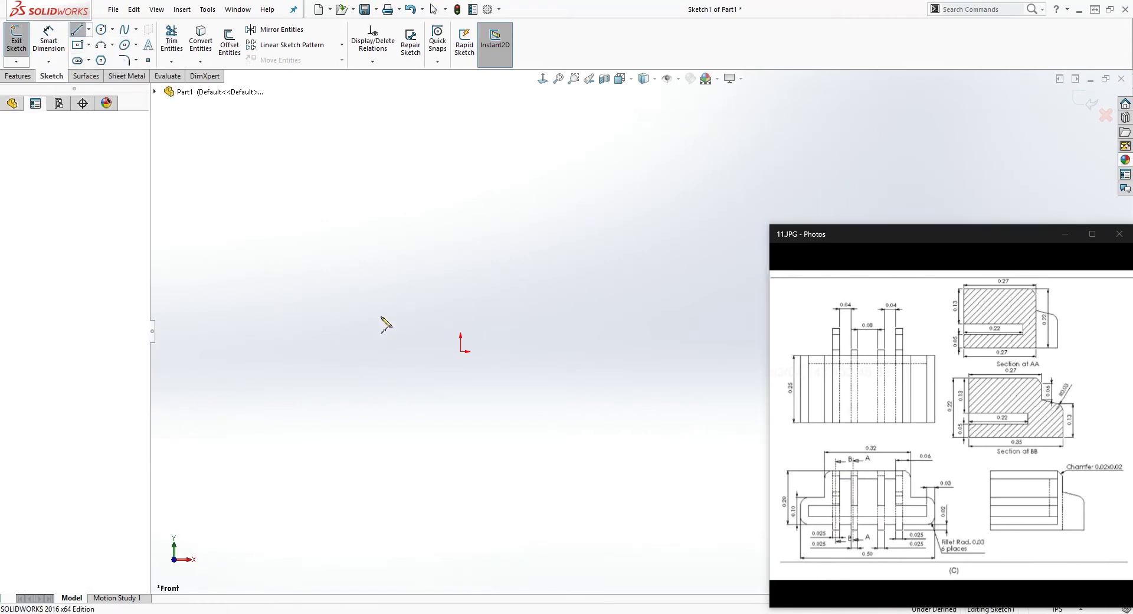
click(608, 313)
scroll(622, 327, up, 2)
key(Escape)
Step: Align the horizontal line's midpoint with the origin using a Vertical relation
drag(395, 319, 476, 313)
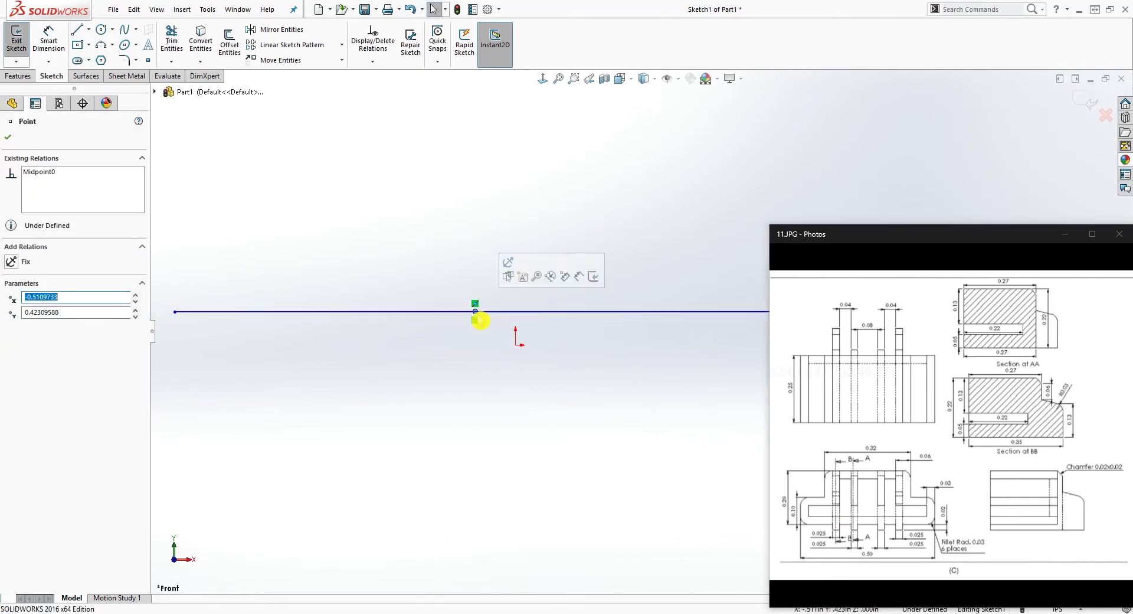
ctrl+click(516, 345)
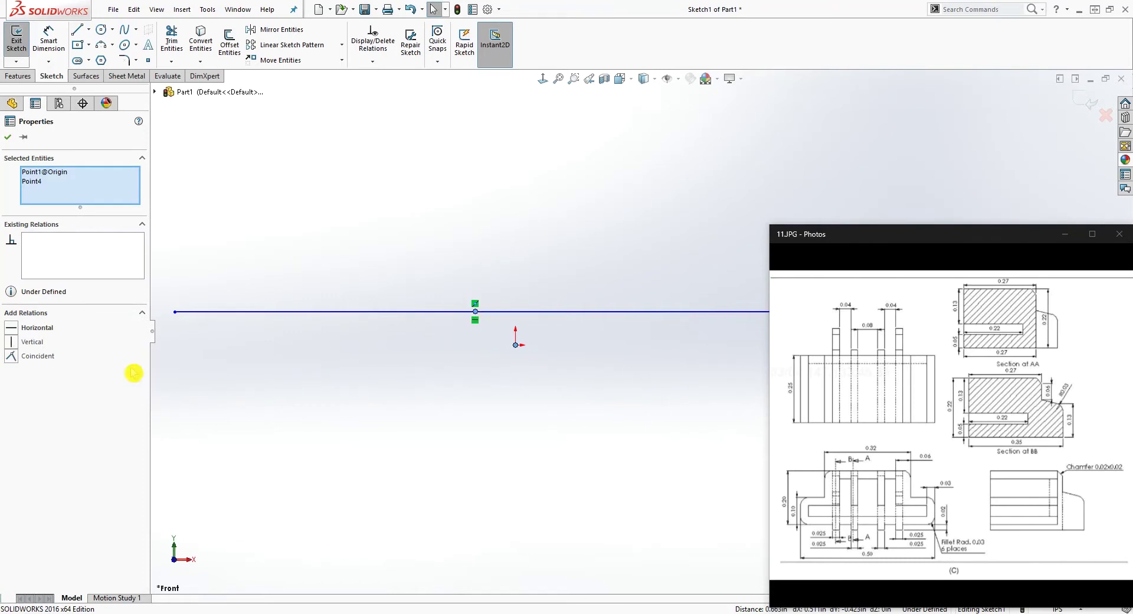
click(13, 341)
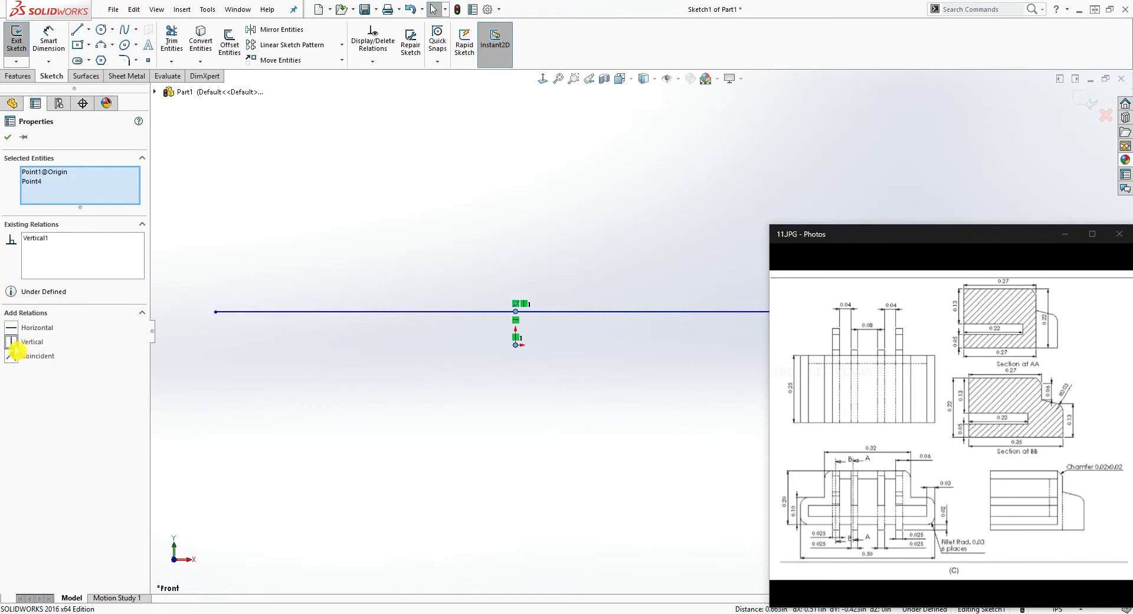
click(678, 380)
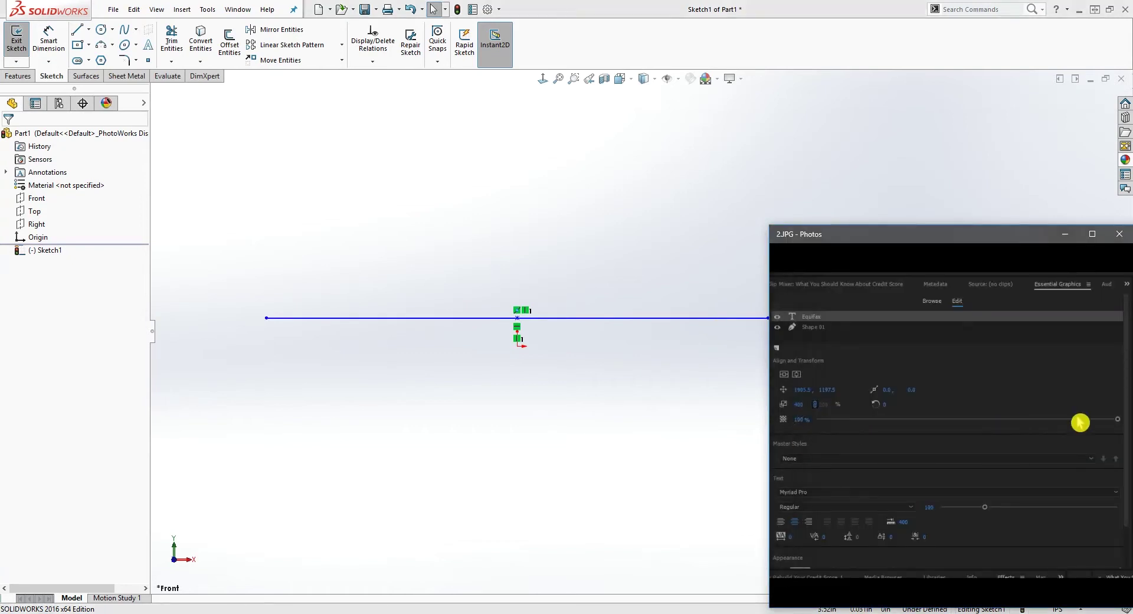
Step: Examine the part's reference renderings in 22.JPG and return to the dimensioned drawing 11.JPG
click(1107, 433)
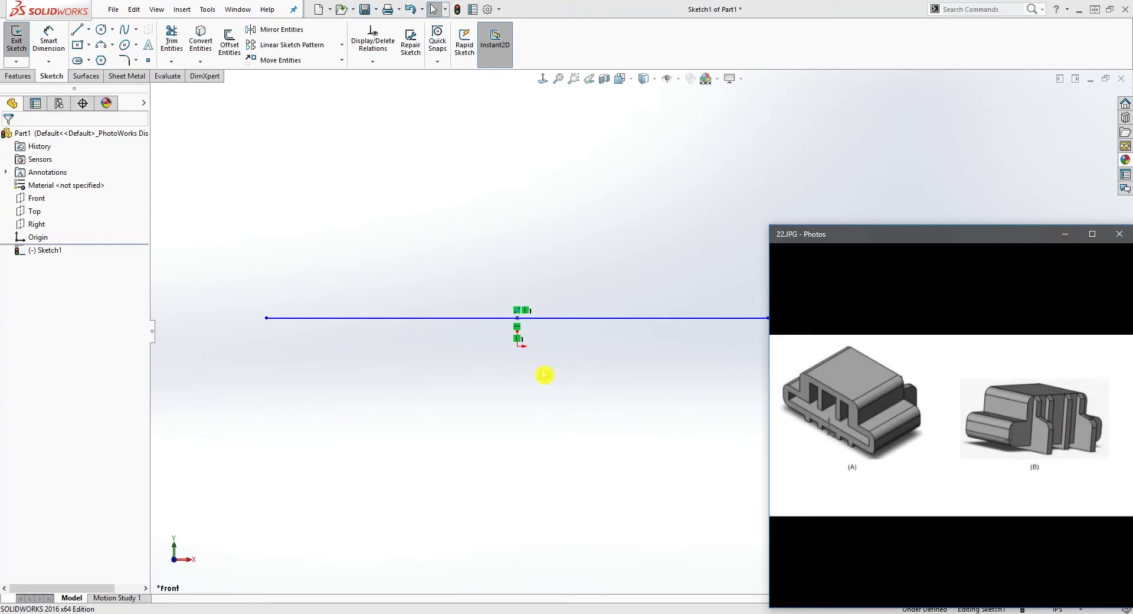
click(791, 430)
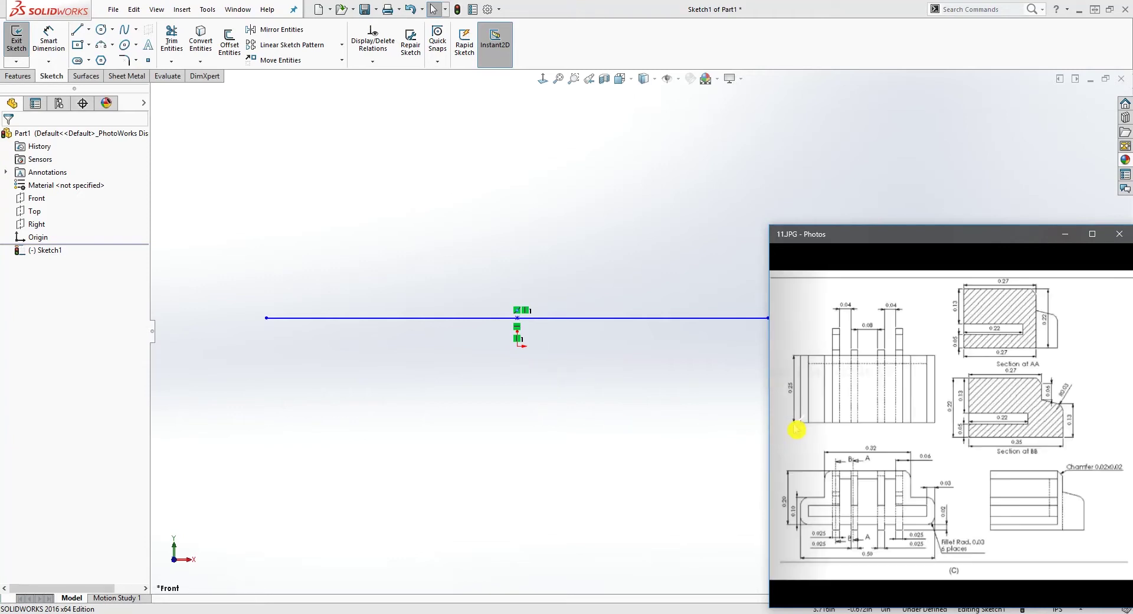
scroll(642, 336, up, 2)
scroll(703, 342, down, 2)
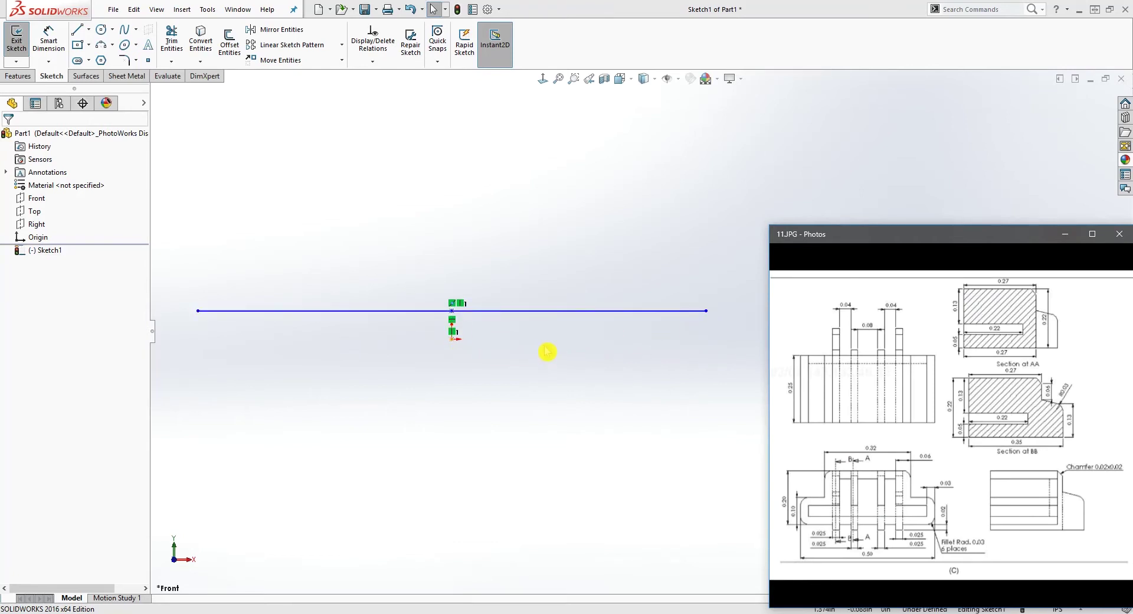
right_drag(612, 413, 308, 324)
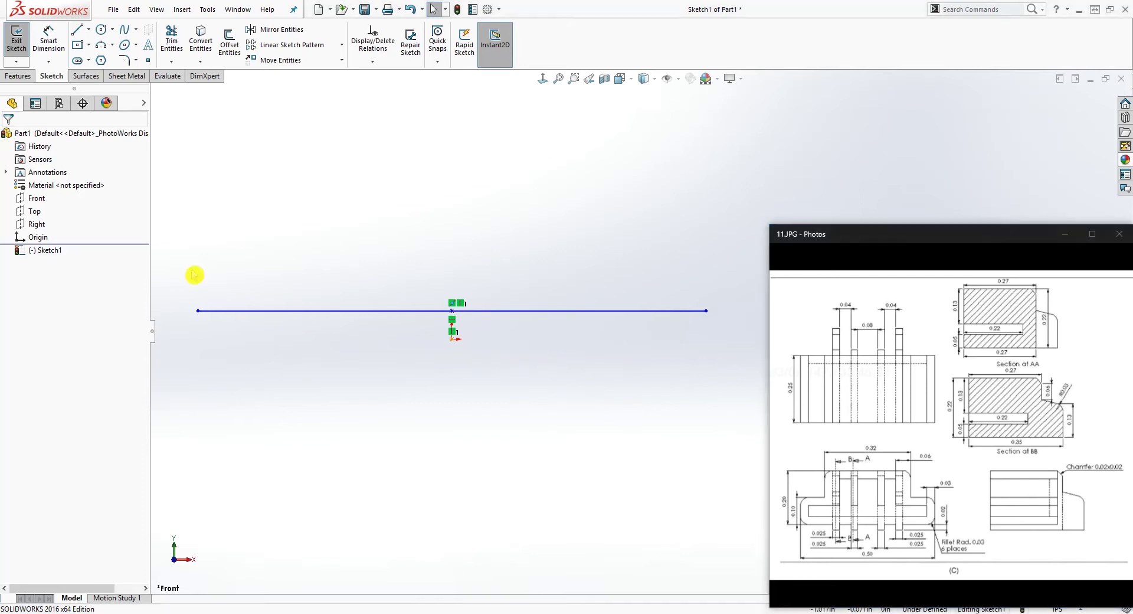
key(Escape)
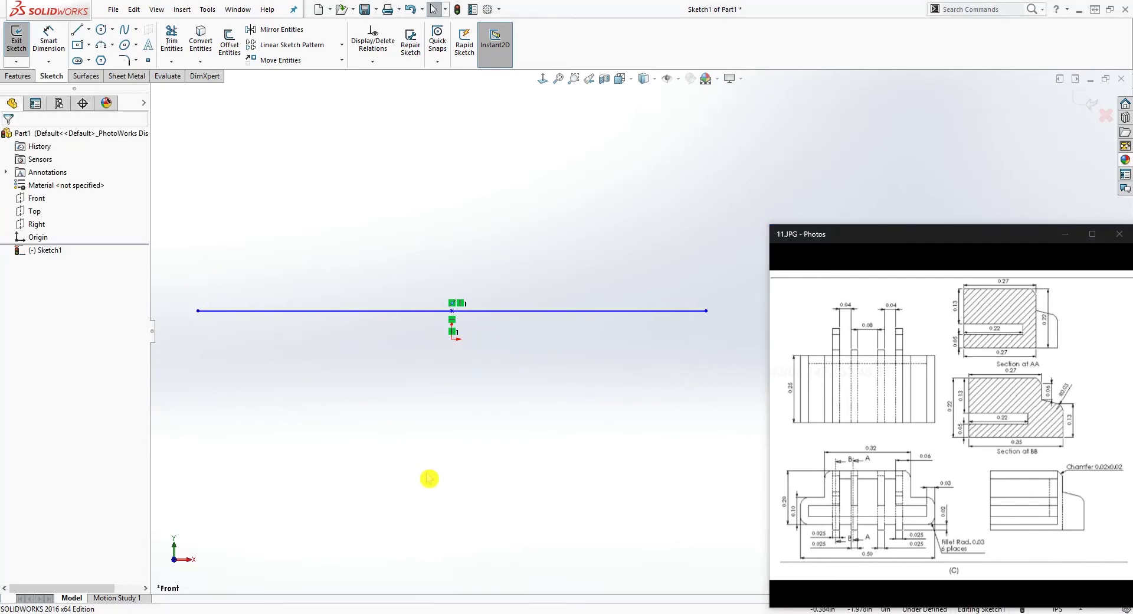
key(d)
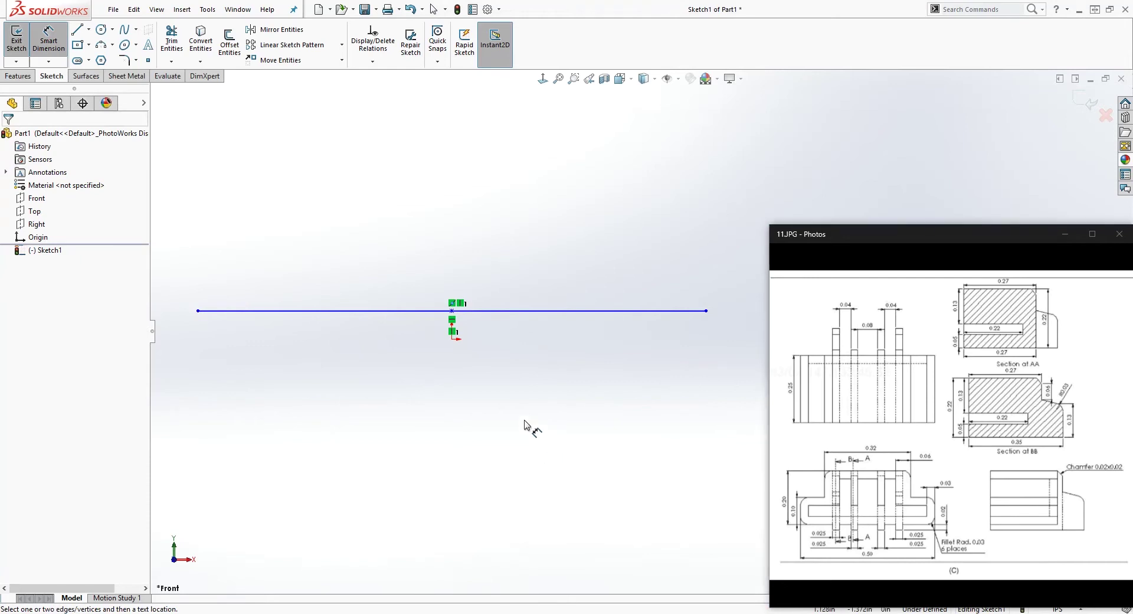
key(Escape)
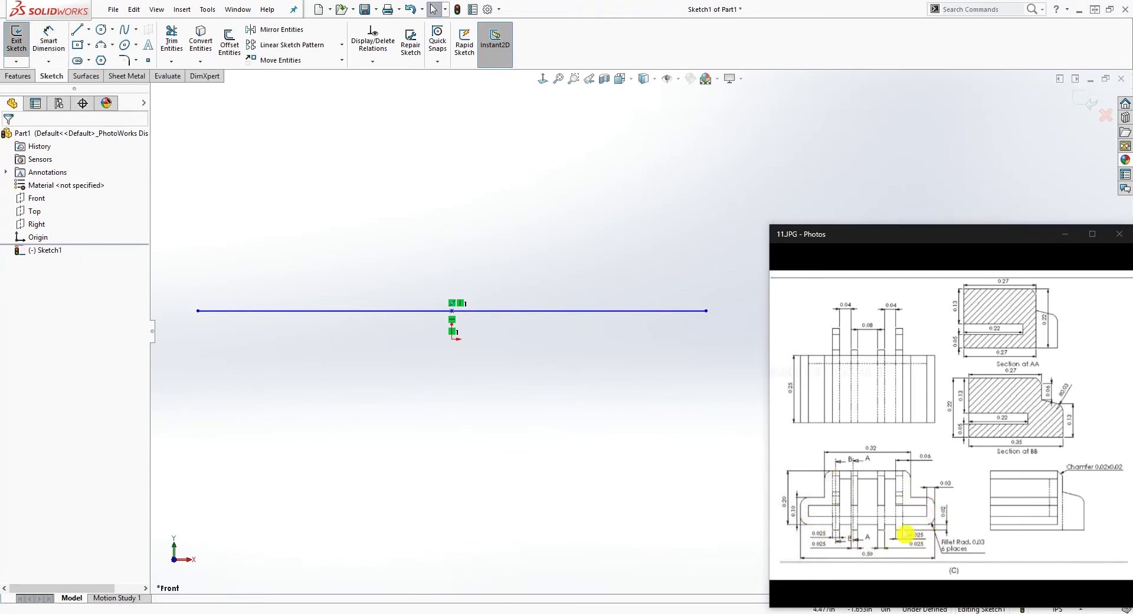
Step: Dimension the horizontal base line's length to 0.5 in
key(d)
click(479, 312)
click(454, 410)
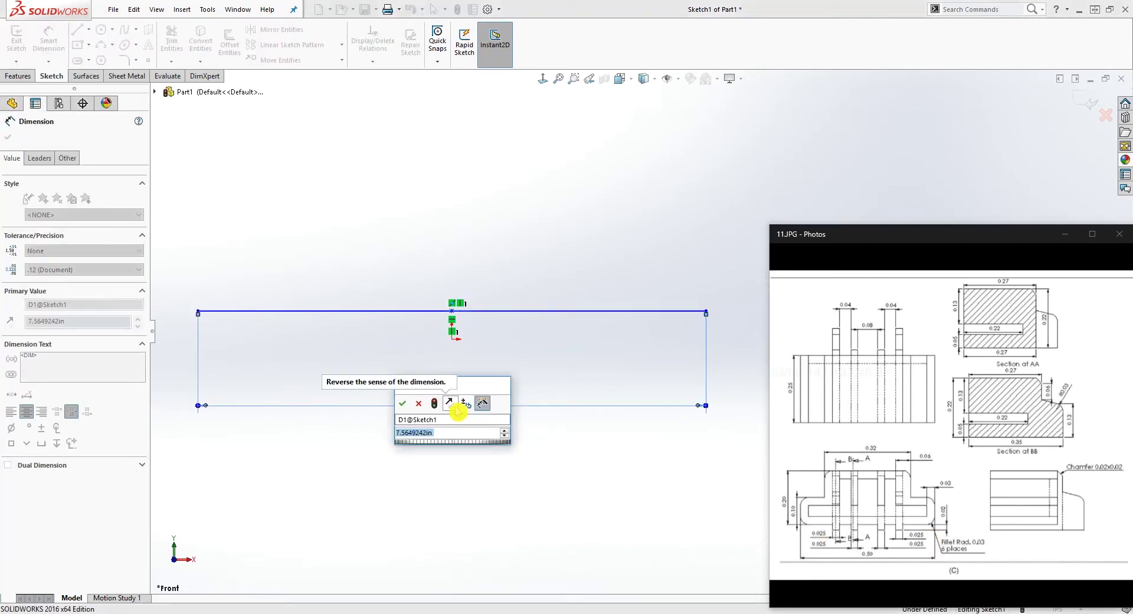
key(BackSpace)
text(.5)
key(Return)
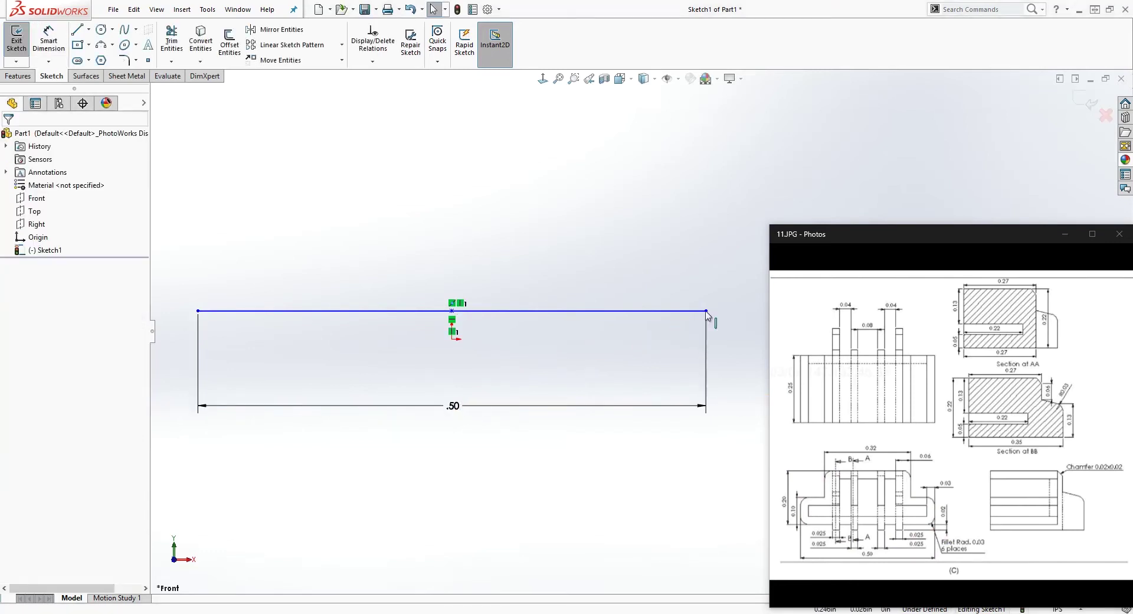
Step: Sketch a closed stepped outline above the base line, with side shoulders about 0.066 in high and a raised central block
key(l)
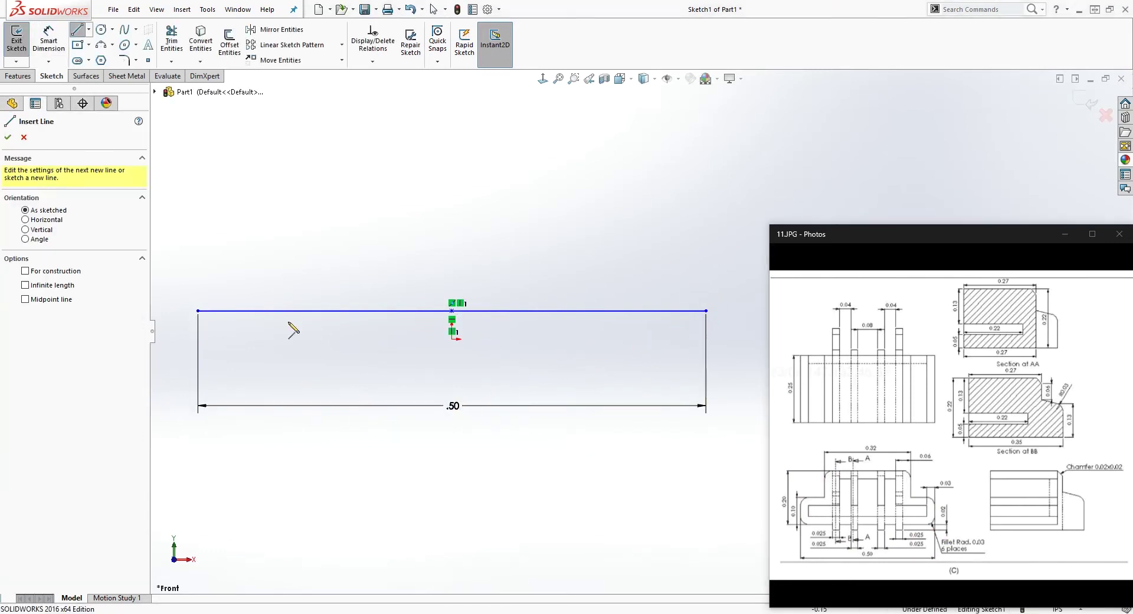
click(197, 310)
click(197, 244)
click(346, 243)
click(347, 145)
click(557, 145)
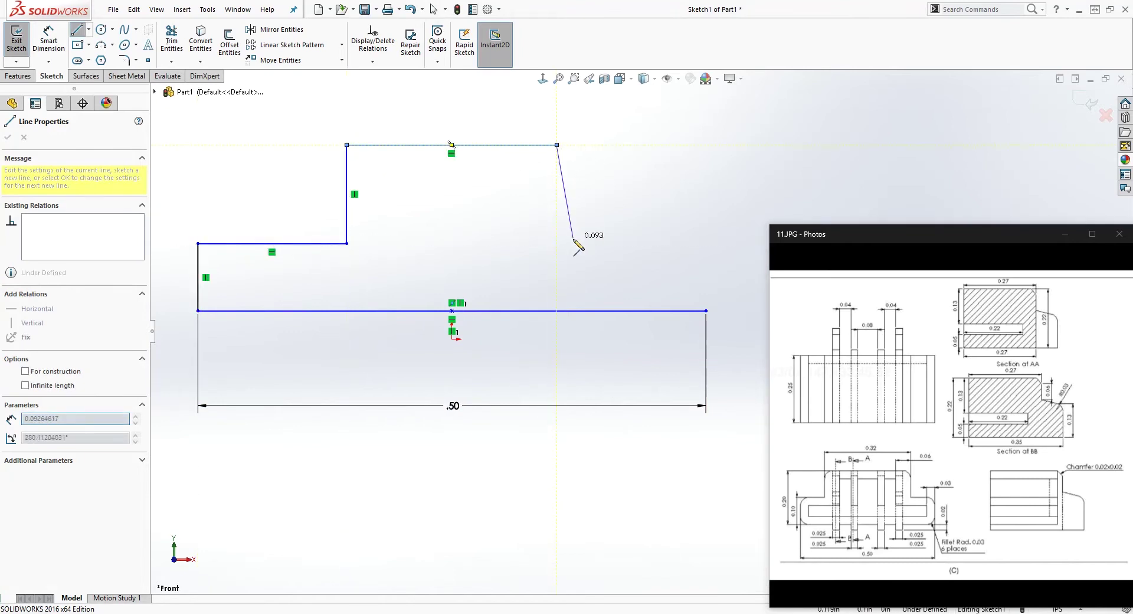
click(557, 243)
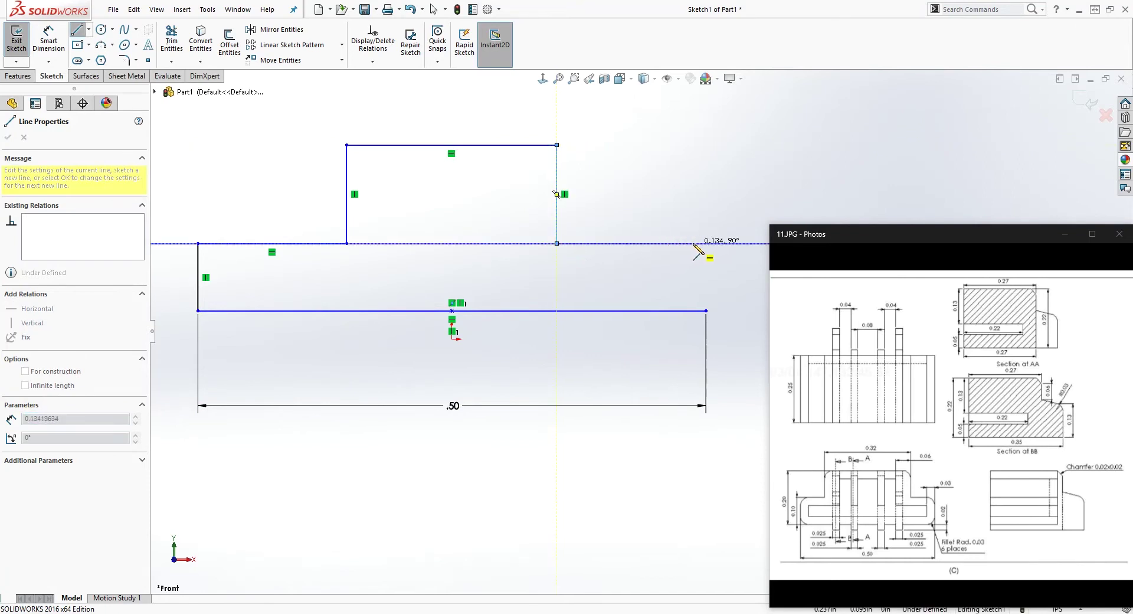
click(705, 243)
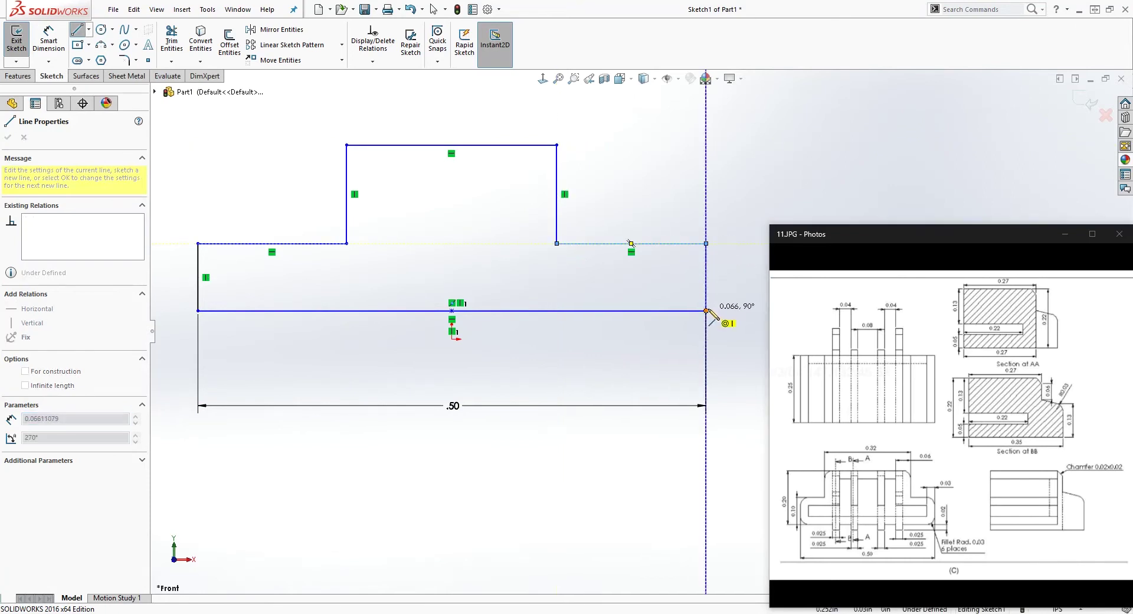
click(705, 310)
key(Escape)
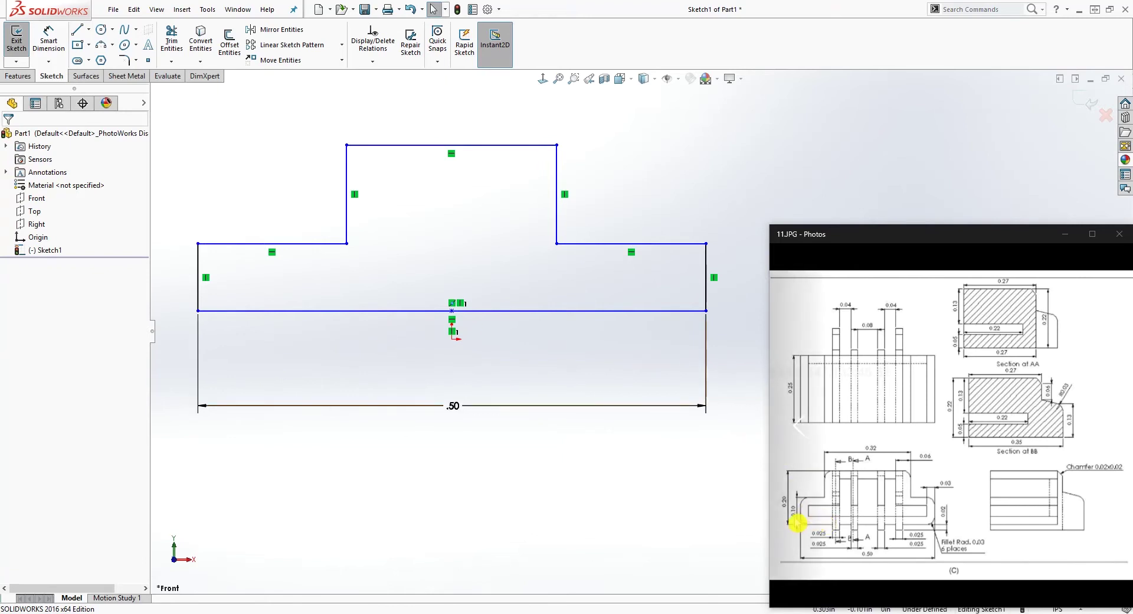
Step: Dimension the height of the outline's left shoulder to 0.1 in
right_drag(225, 512, 207, 318)
click(198, 272)
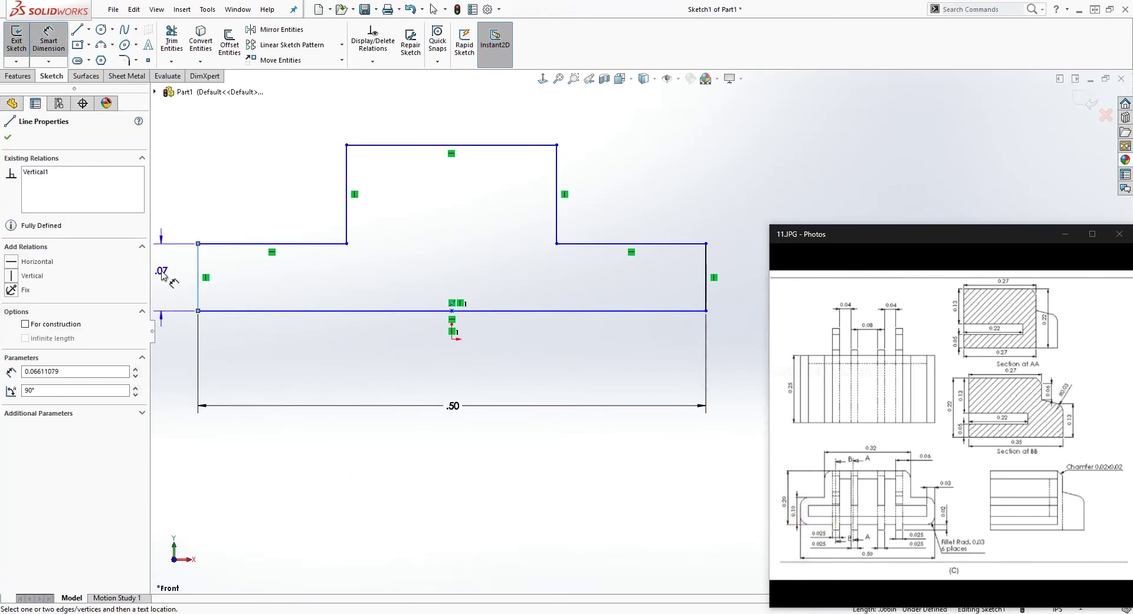
click(158, 275)
text(.1)
key(Return)
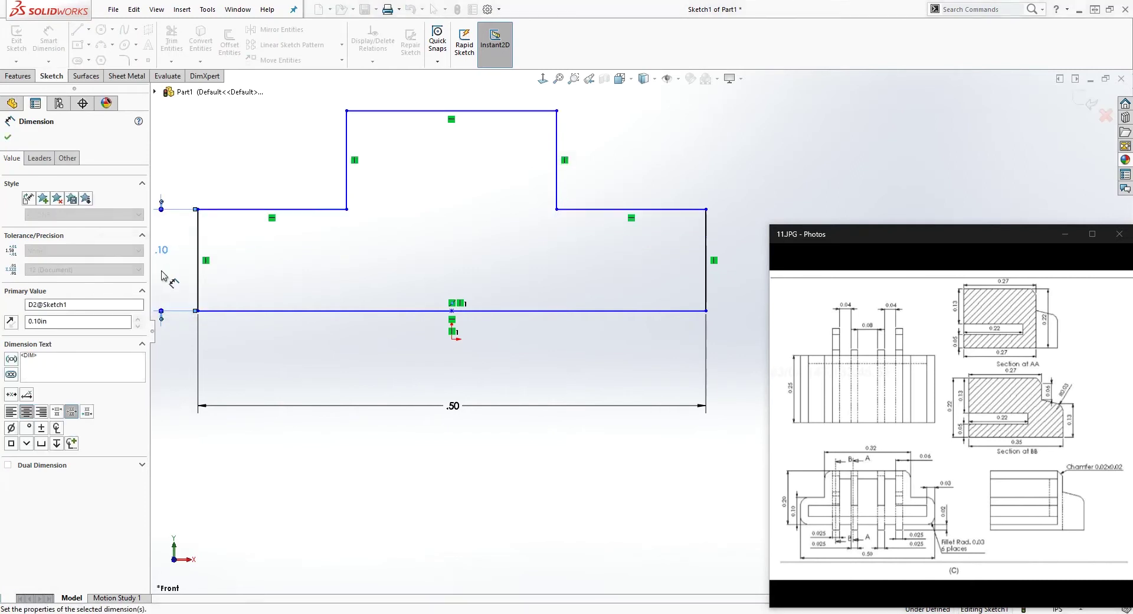
key(Escape)
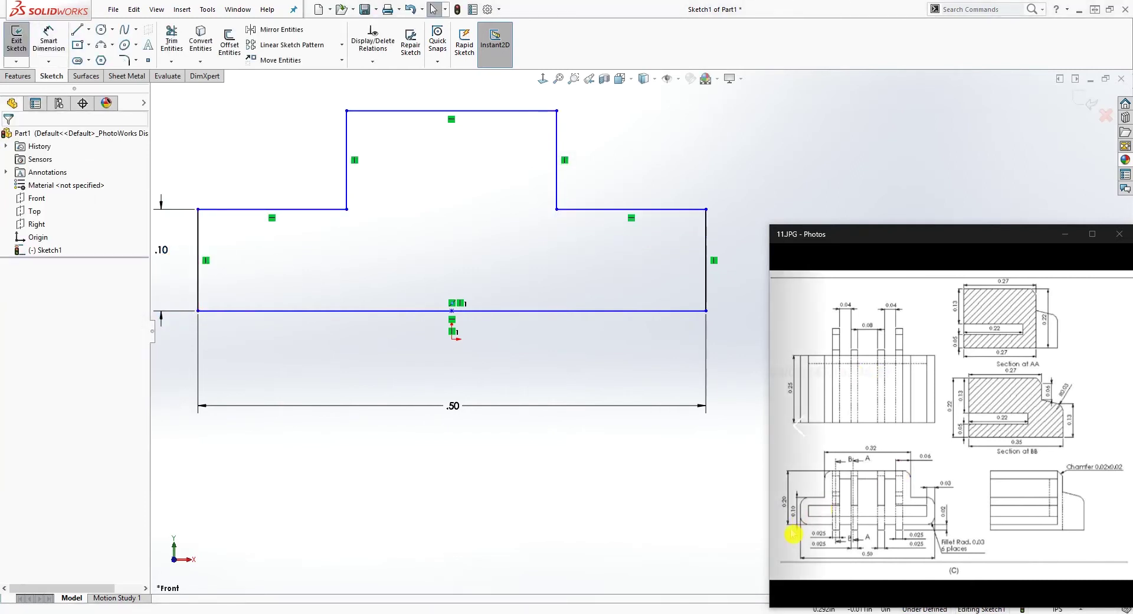
Step: Dimension the outline's overall height between the base line and the top edge to 0.2 in
key(d)
key(z)
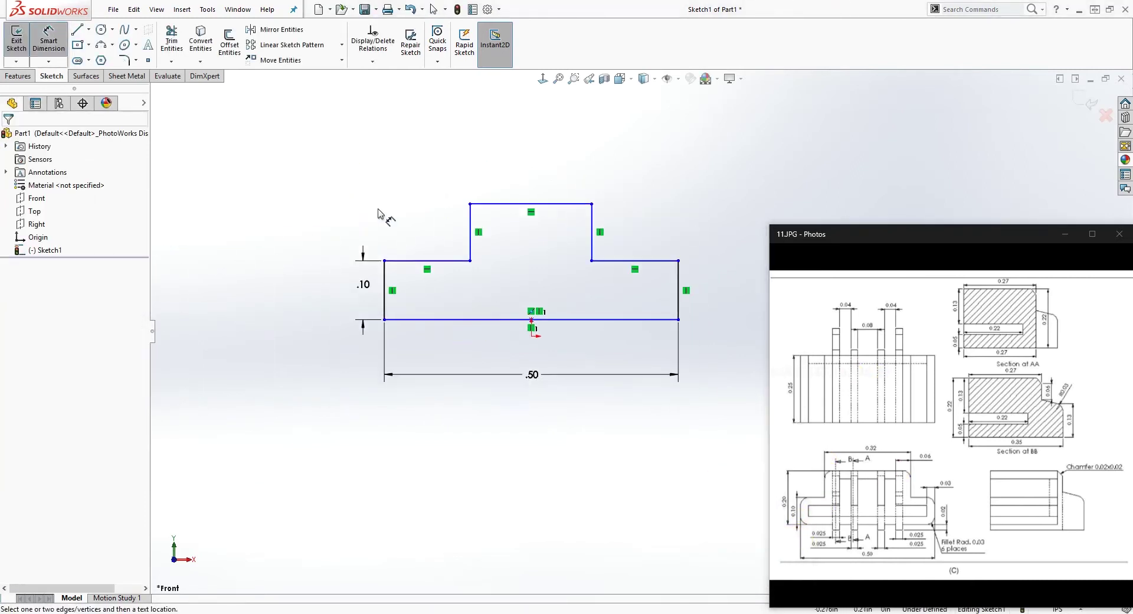
click(477, 205)
click(461, 319)
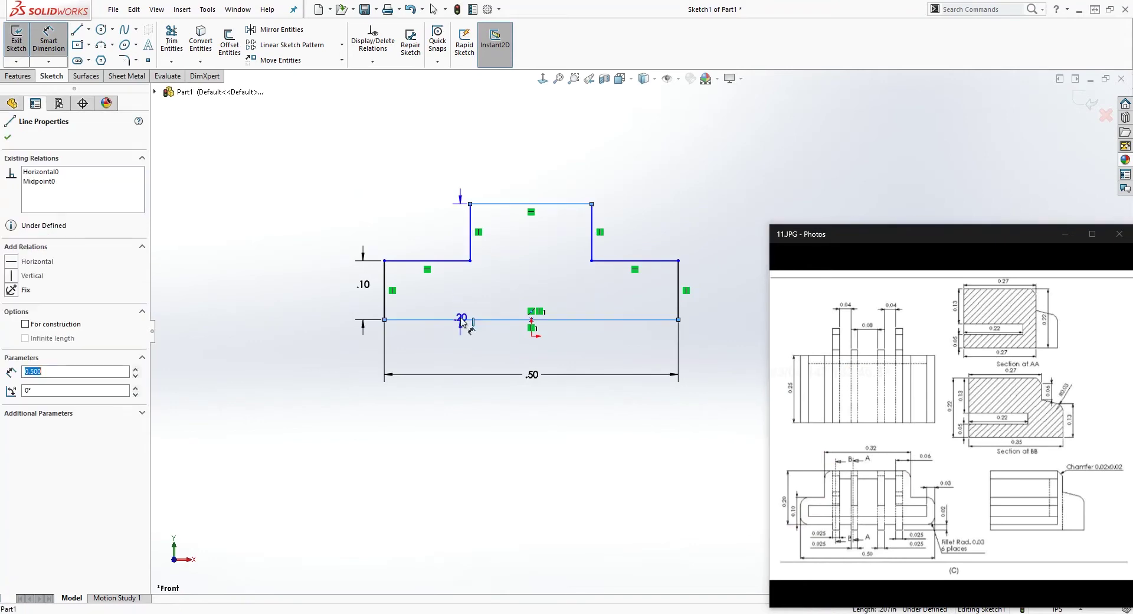
click(283, 286)
text(.2)
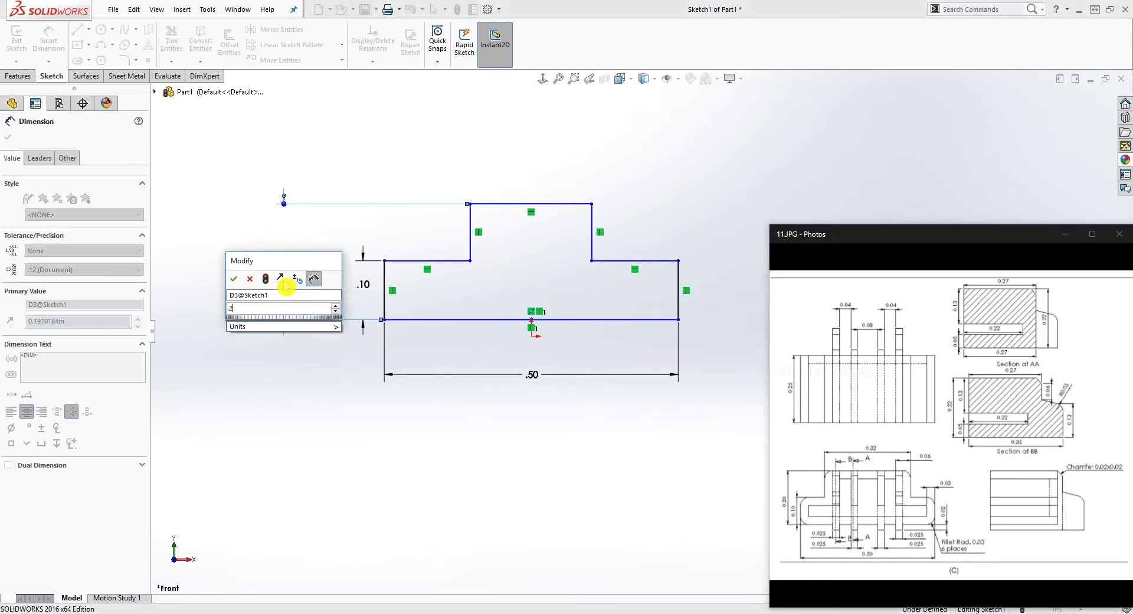
key(Return)
key(Escape)
click(535, 270)
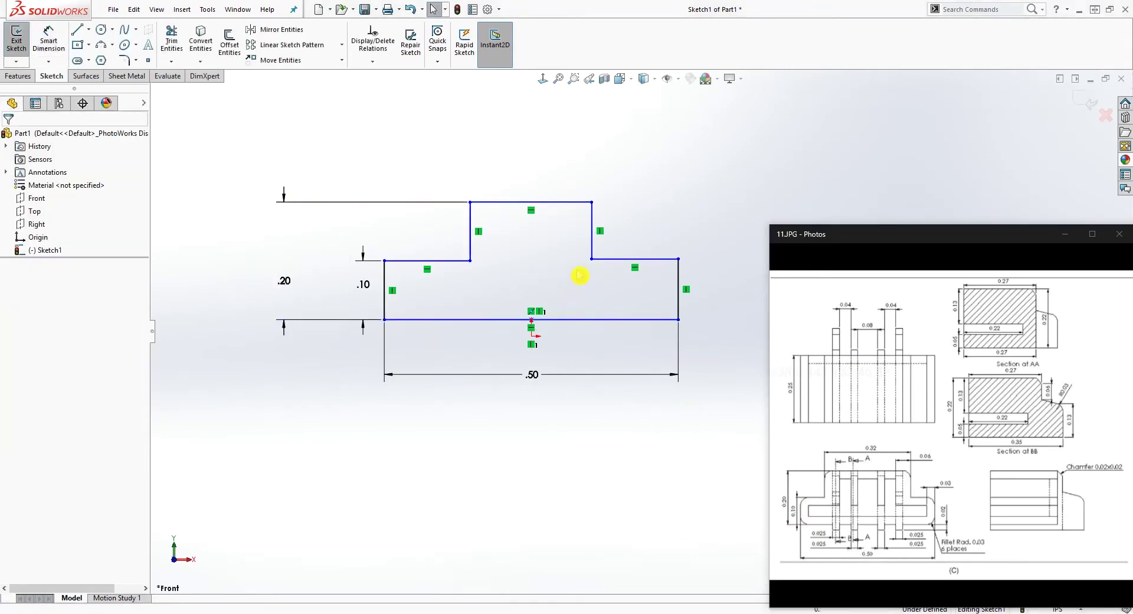
Step: Sketch a vertical line about 0.18 in long upward from the base line's midpoint
key(l)
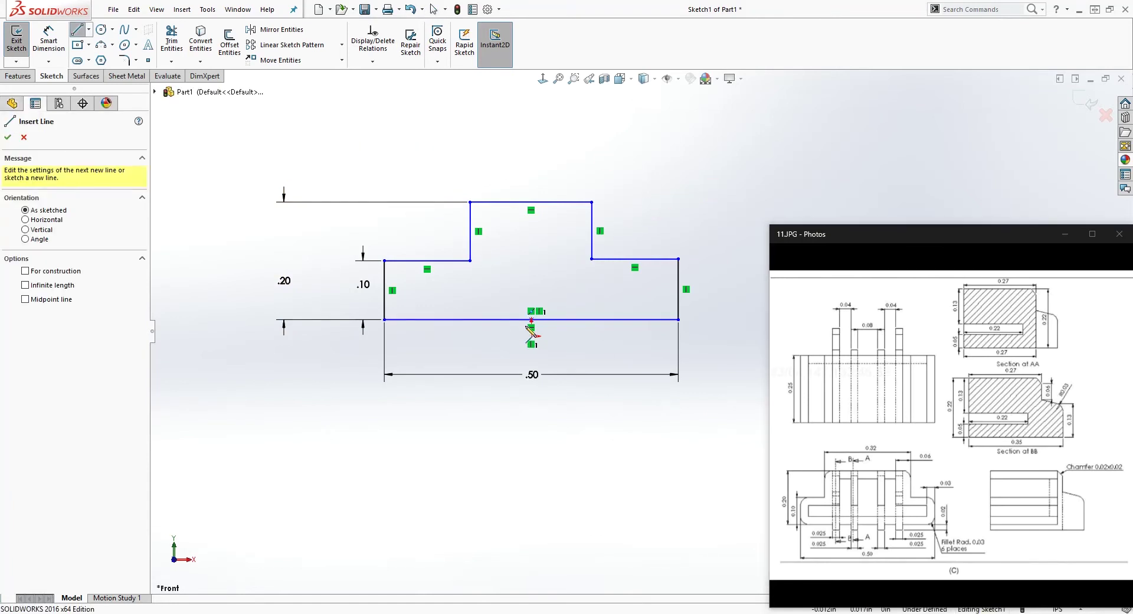
click(531, 320)
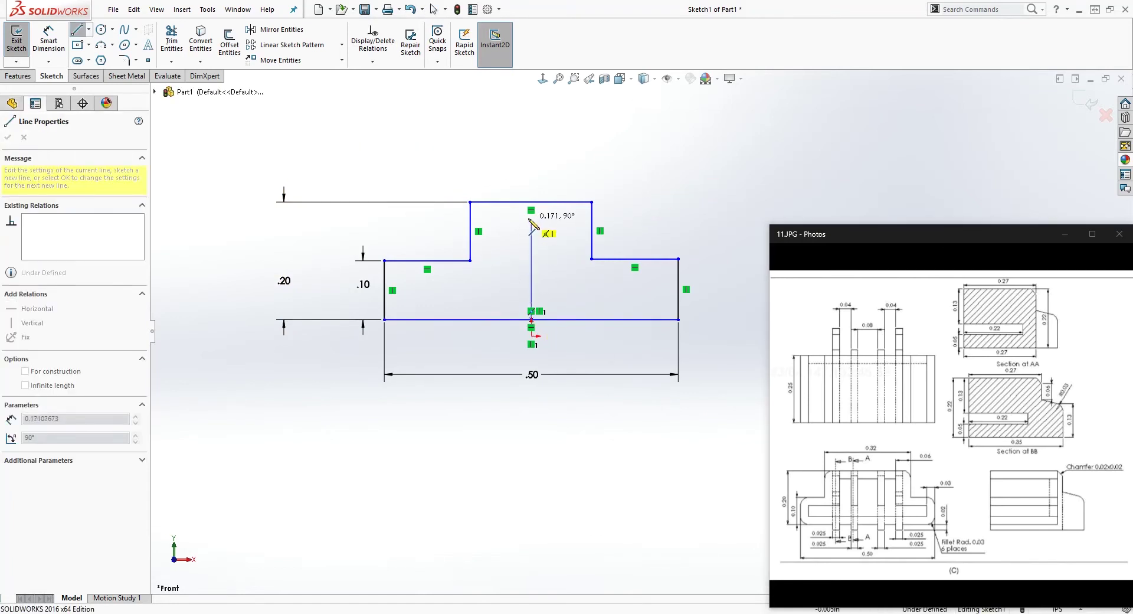
click(531, 216)
key(Escape)
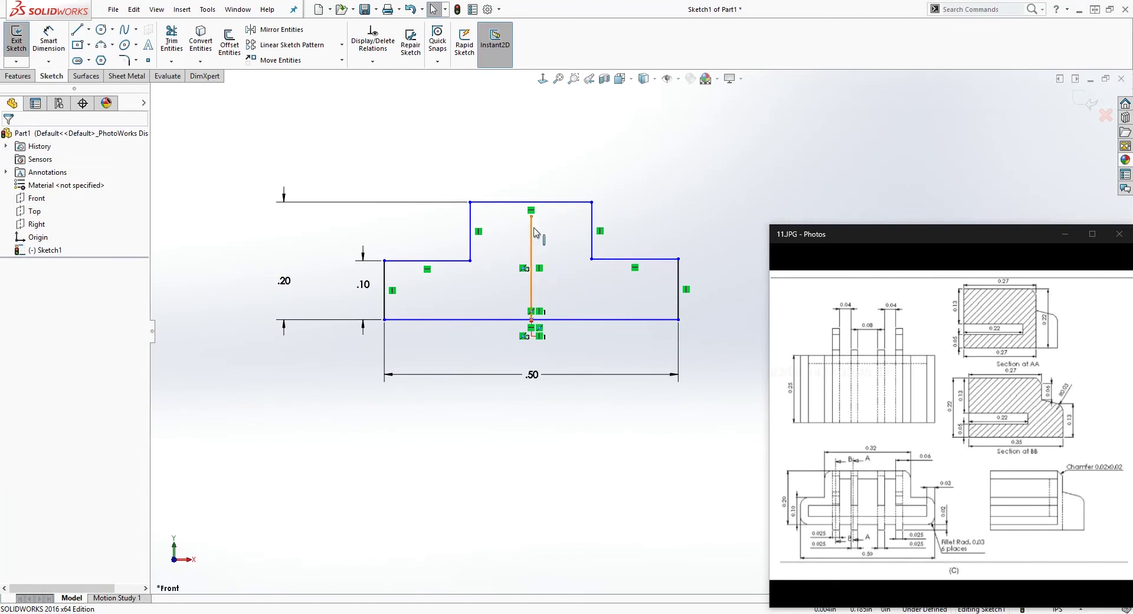
Step: Constrain the vertical line's upper end to the midpoint of the outline's top edge, and narrow the raised block by moving its top-right corner inward
click(531, 215)
click(528, 202)
ctrl+click(531, 216)
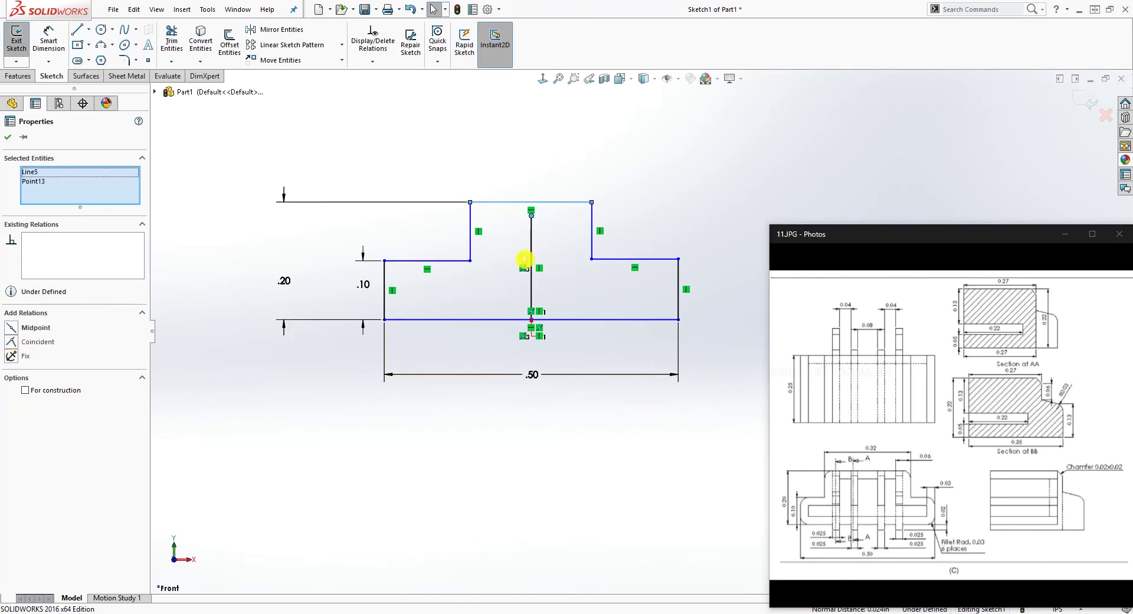
click(12, 328)
click(485, 263)
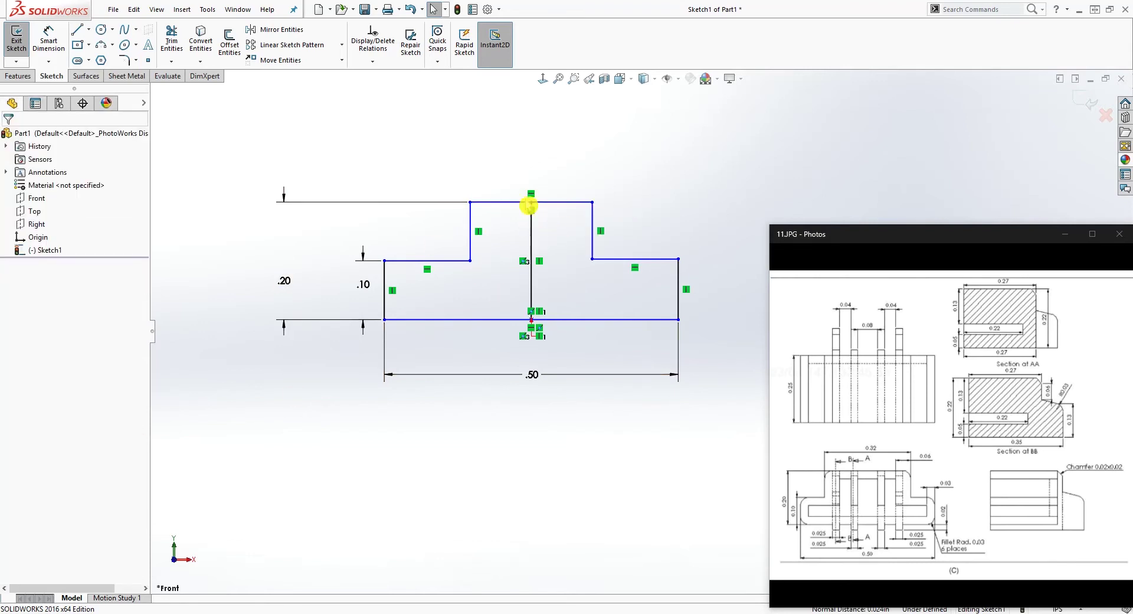
drag(593, 203, 573, 205)
Step: Convert the outline's vertical middle line to construction geometry
click(537, 239)
click(531, 263)
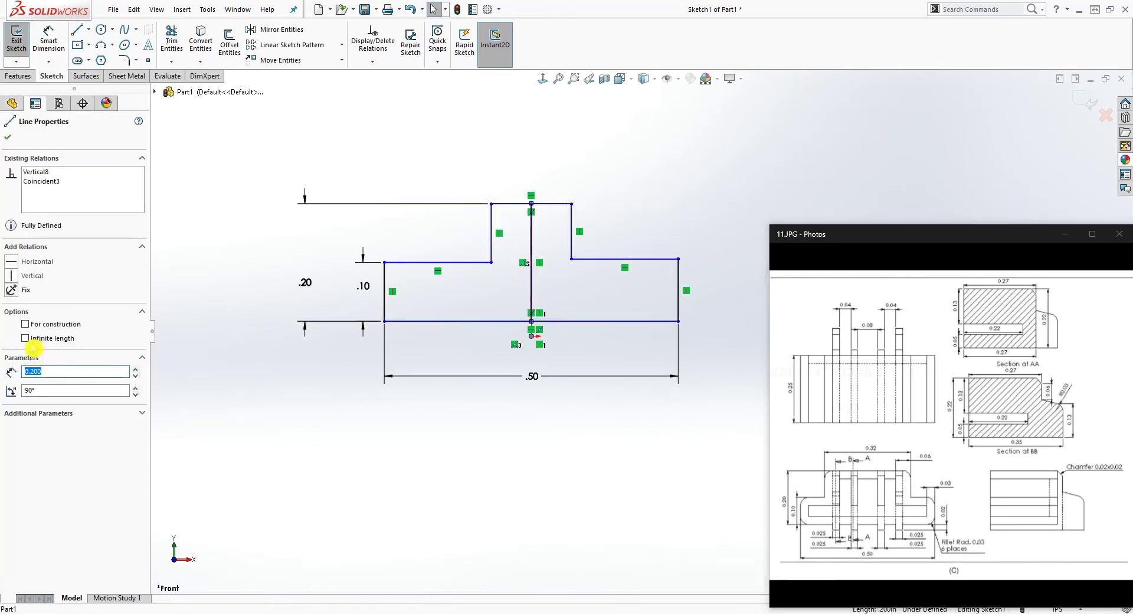
click(25, 324)
click(541, 255)
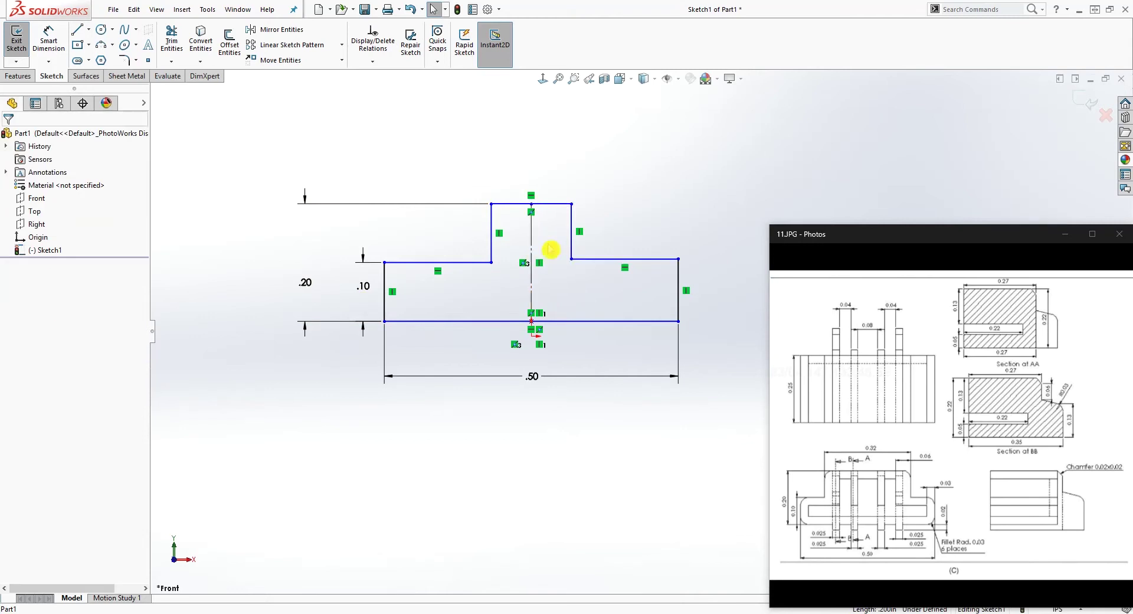
click(572, 238)
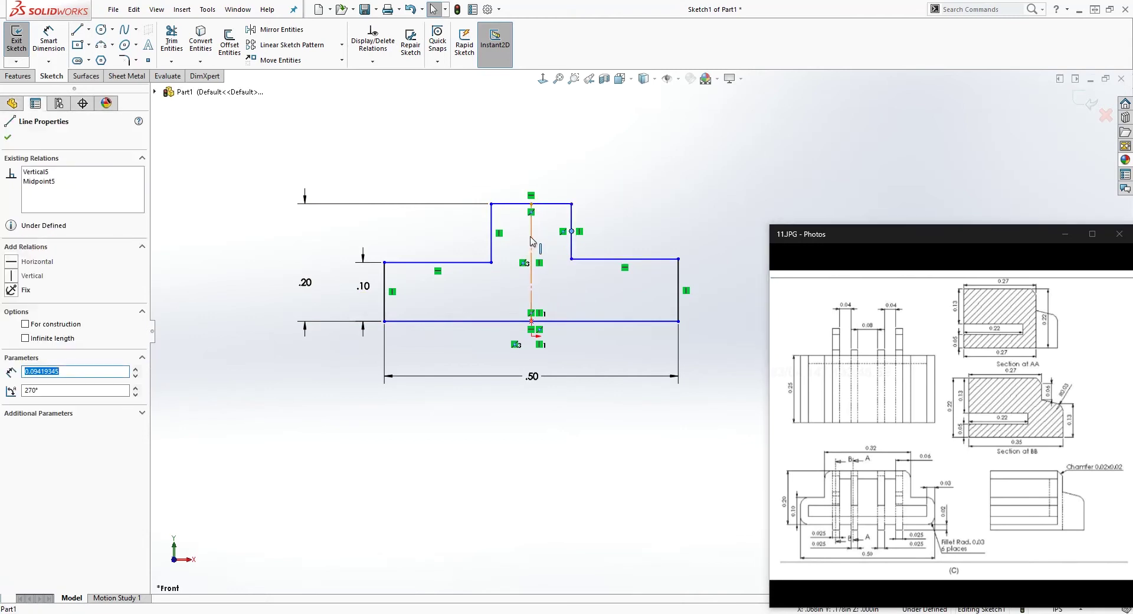
ctrl+click(530, 237)
ctrl+click(492, 247)
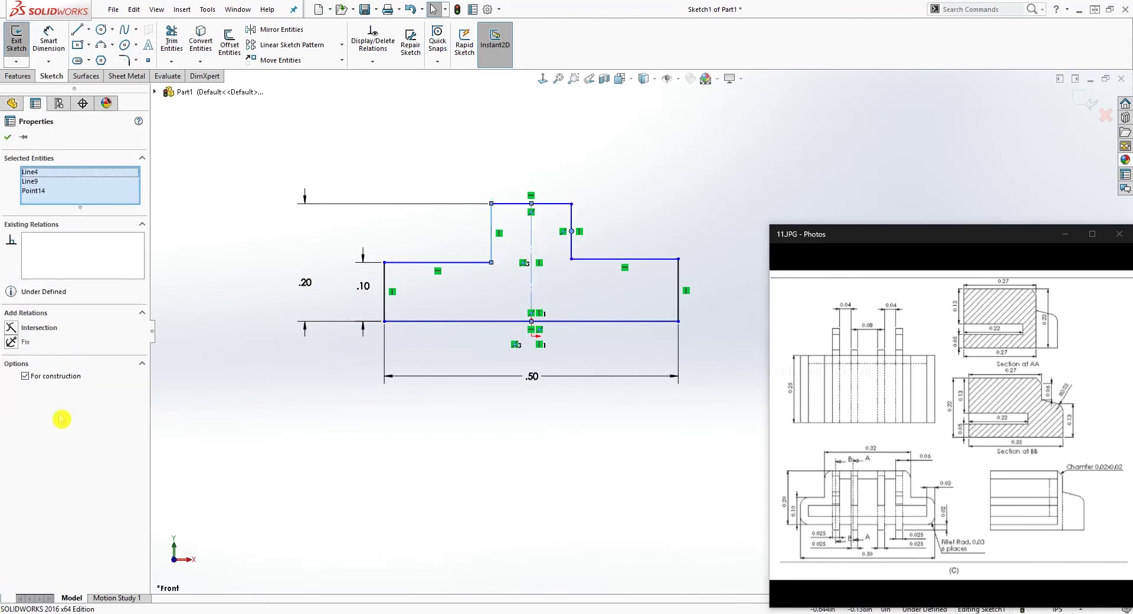
click(596, 254)
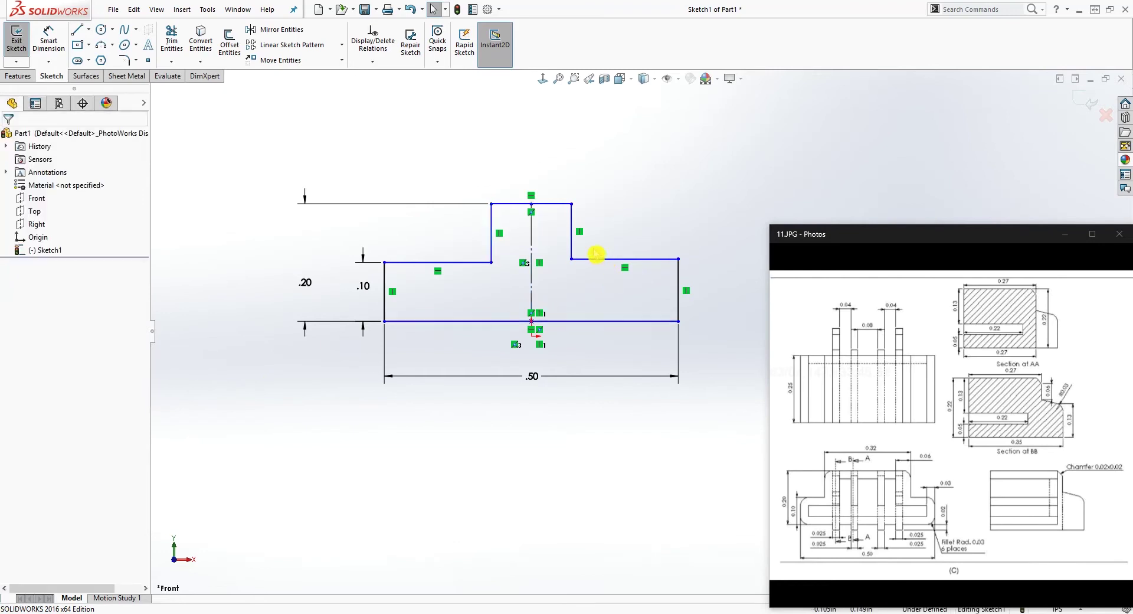
Step: Make the two vertical sides of the raised block symmetric about the vertical centerline
click(571, 231)
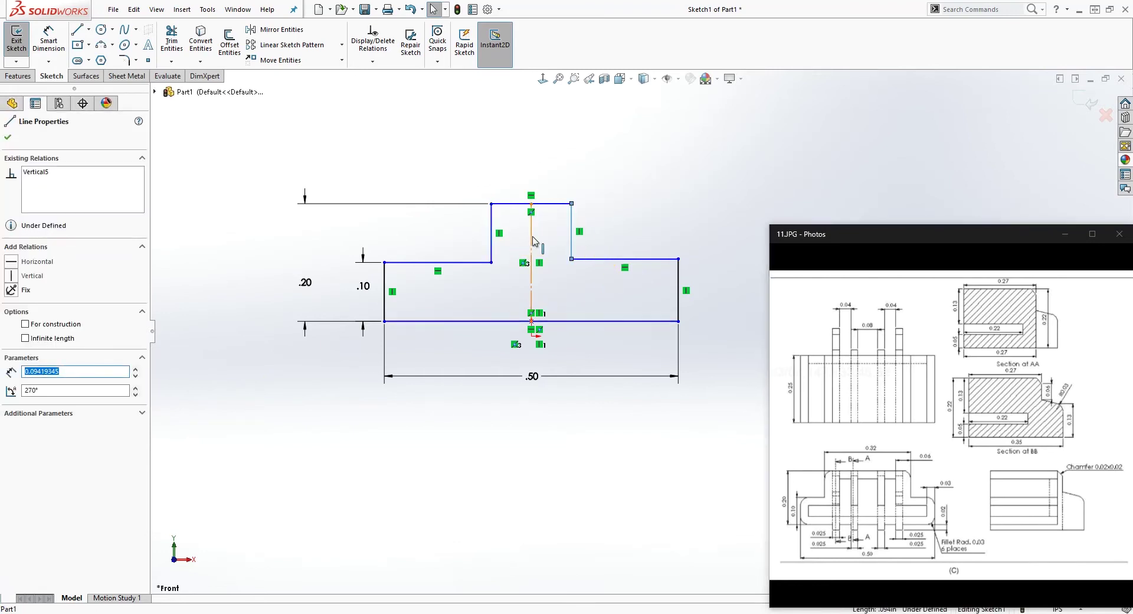
ctrl+click(521, 248)
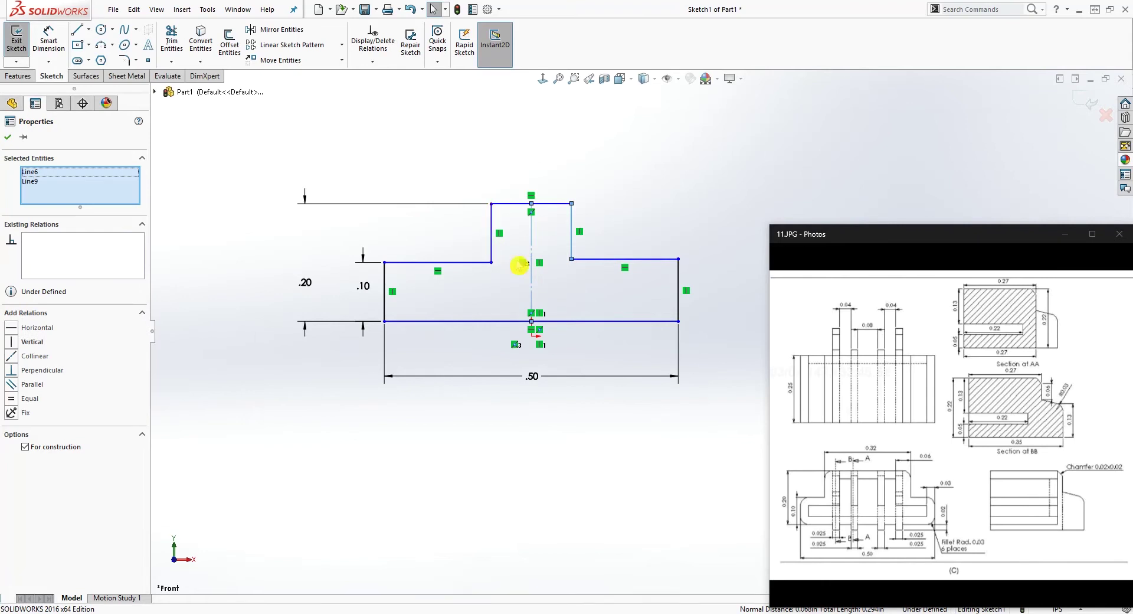
ctrl+click(493, 247)
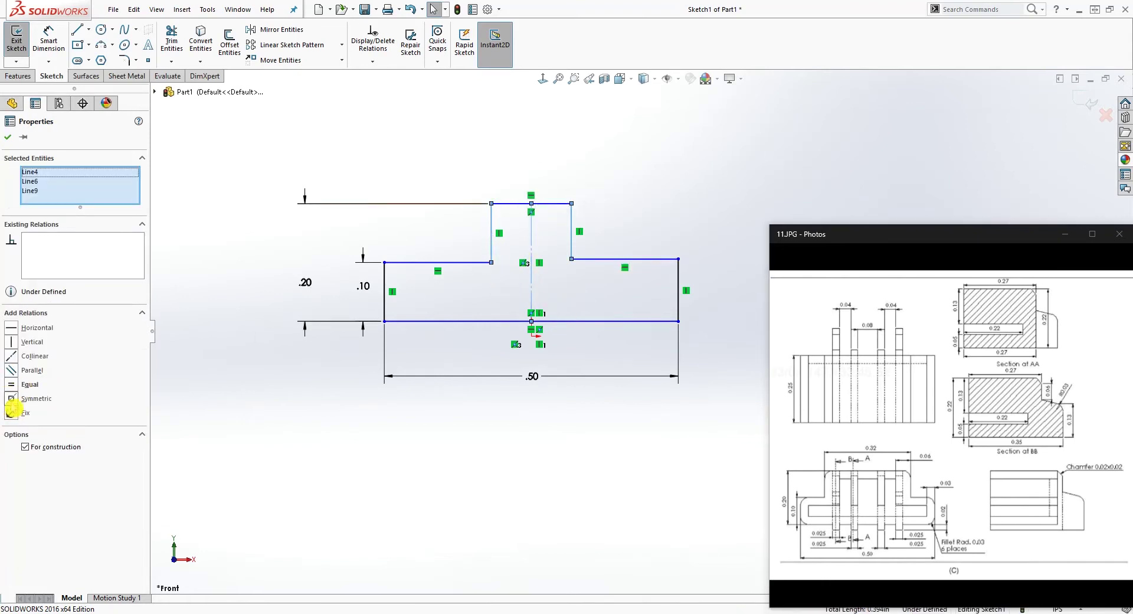
click(13, 400)
click(623, 240)
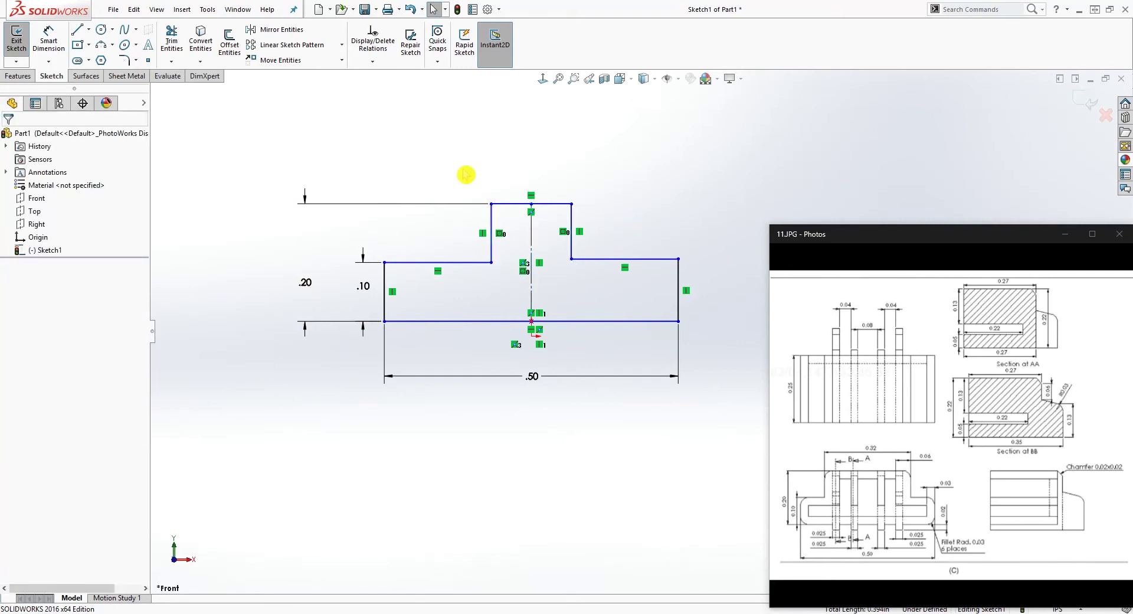
Step: Dimension the outline's top edge to a width of 0.32 in
right_drag(514, 459, 505, 384)
click(543, 203)
click(541, 155)
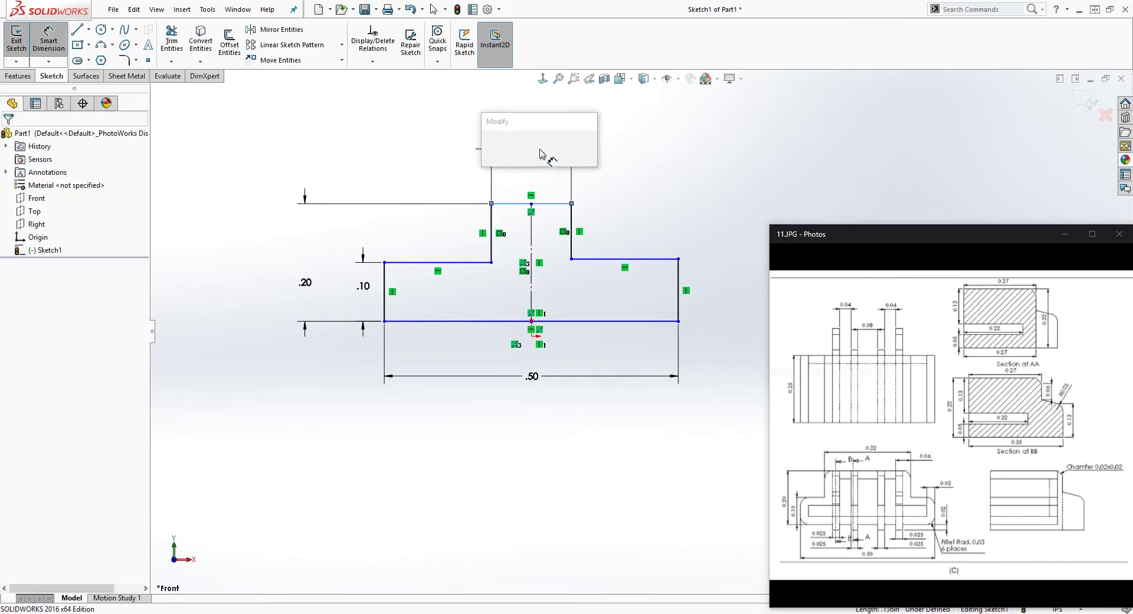
text(.32)
key(Return)
key(Escape)
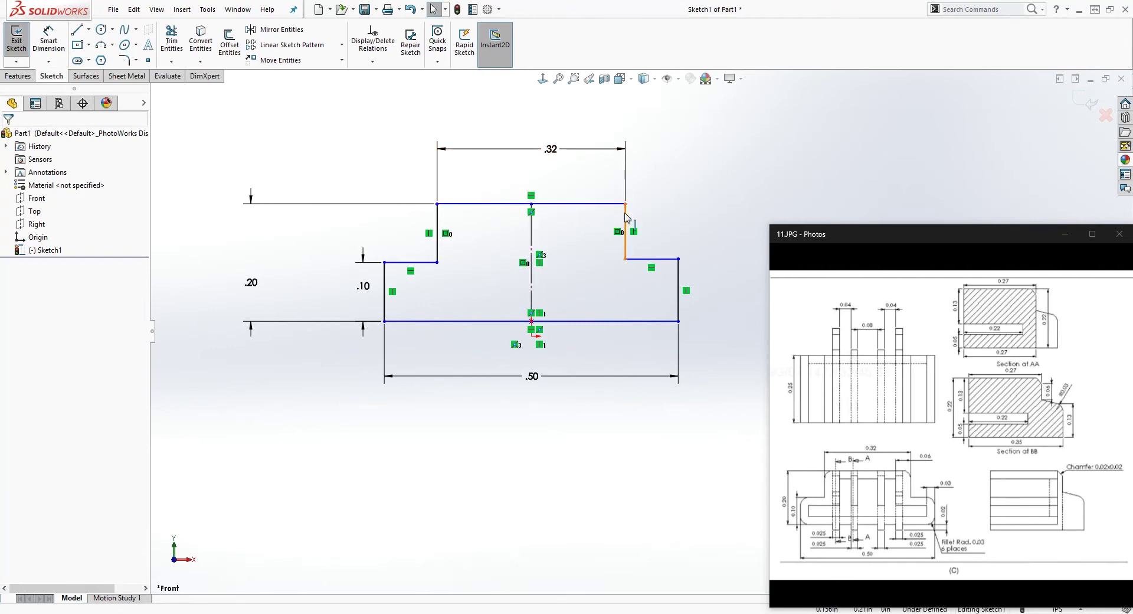
mouse_move(627, 206)
mouse_down()
mouse_move(589, 210)
mouse_move(607, 225)
mouse_move(596, 198)
mouse_up()
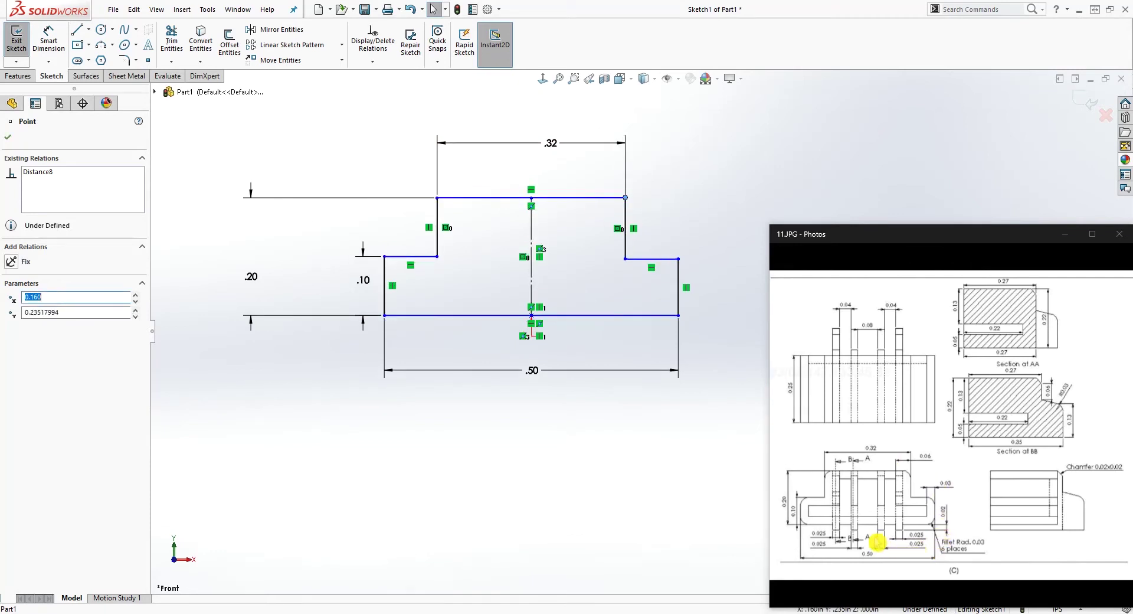
right_drag(621, 485, 588, 314)
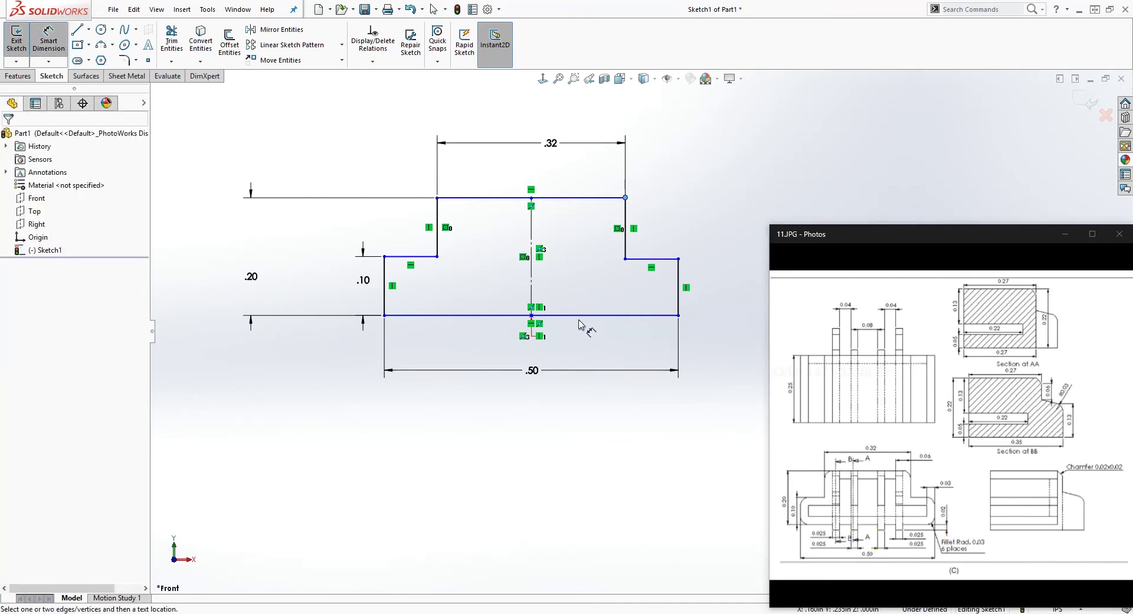
click(566, 318)
scroll(533, 341, down, 4)
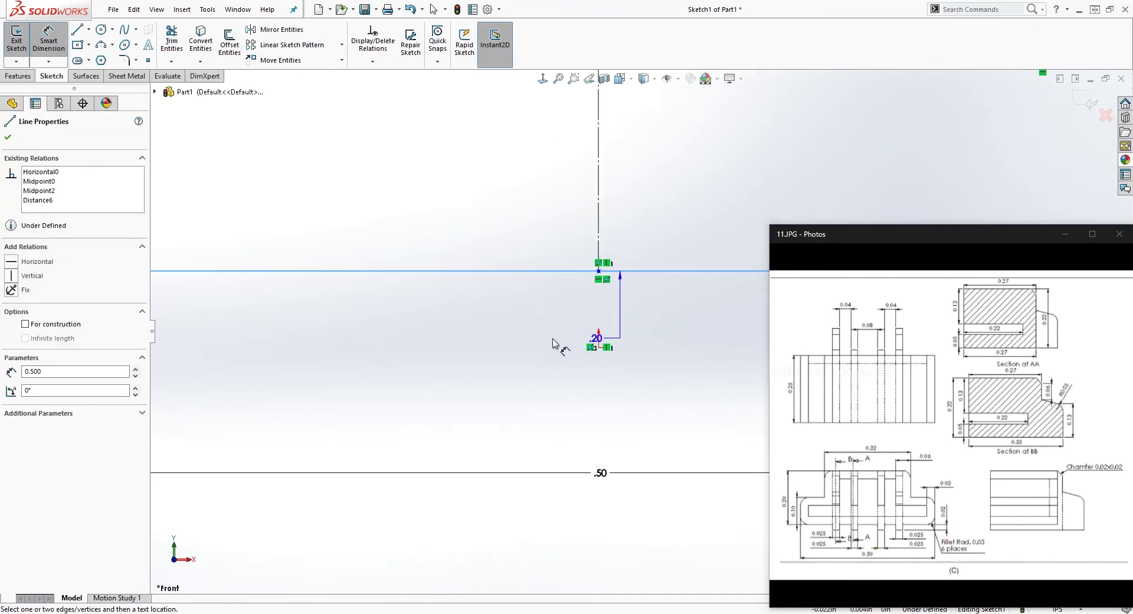
click(600, 351)
key(Escape)
scroll(639, 325, up, 5)
scroll(669, 332, down, 1)
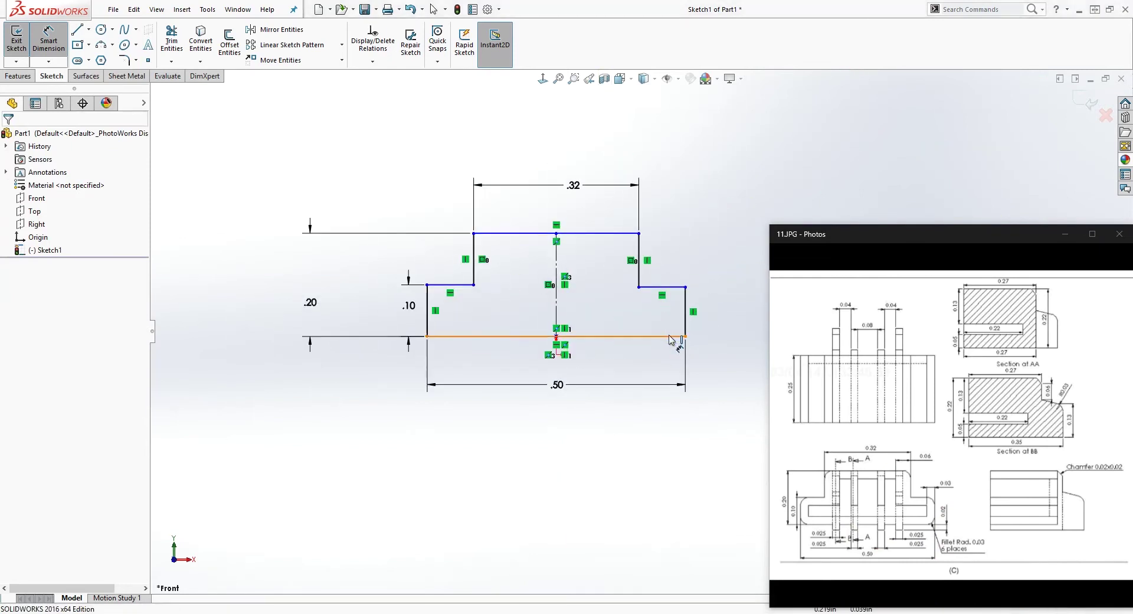
Step: Dimension the vertical distance between the outline's base line and the origin to 0.02 in
click(671, 336)
scroll(545, 357, down, 4)
click(580, 342)
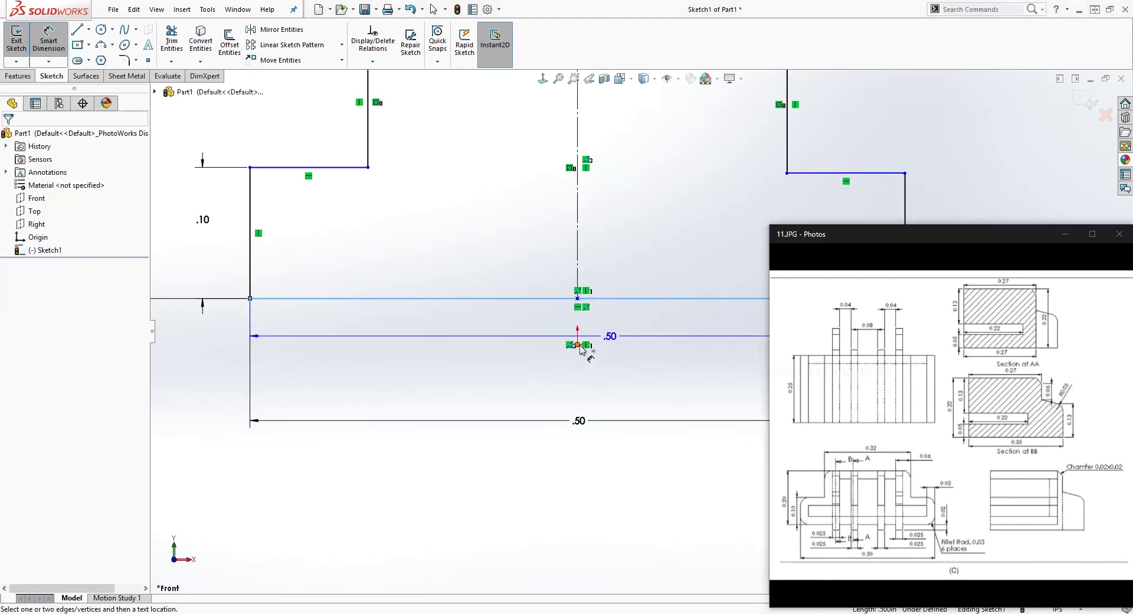
scroll(590, 348, up, 3)
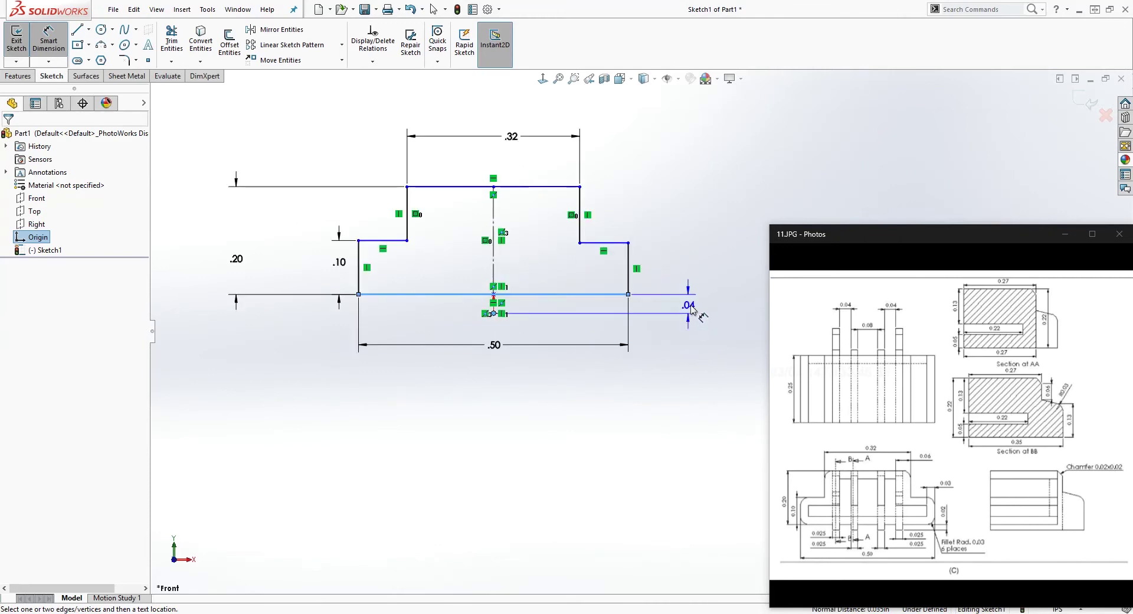
click(689, 312)
text(.02)
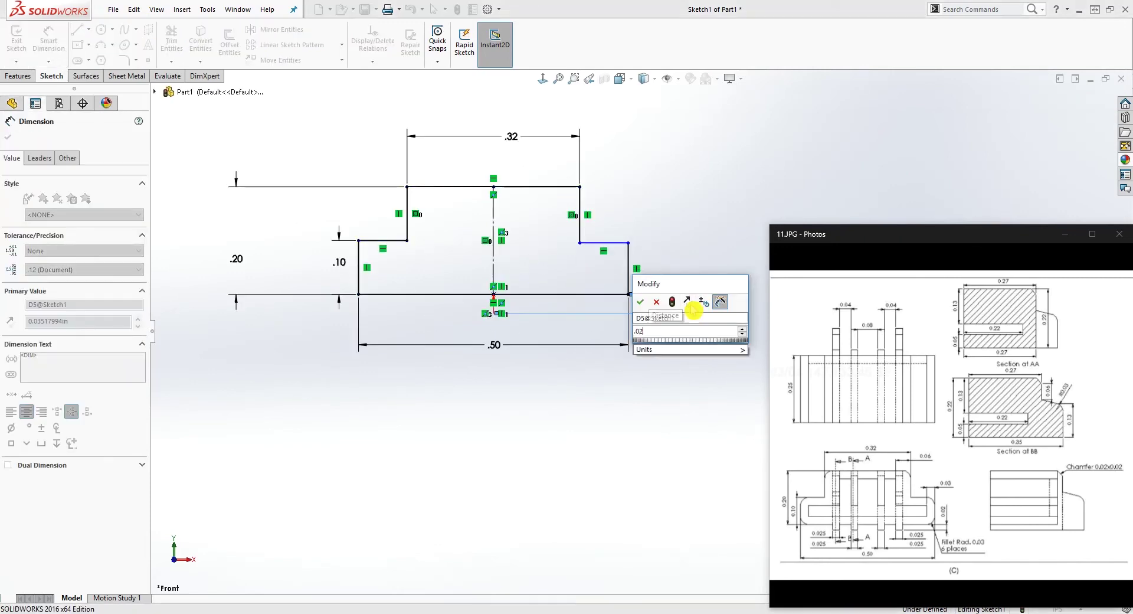
key(Return)
key(Escape)
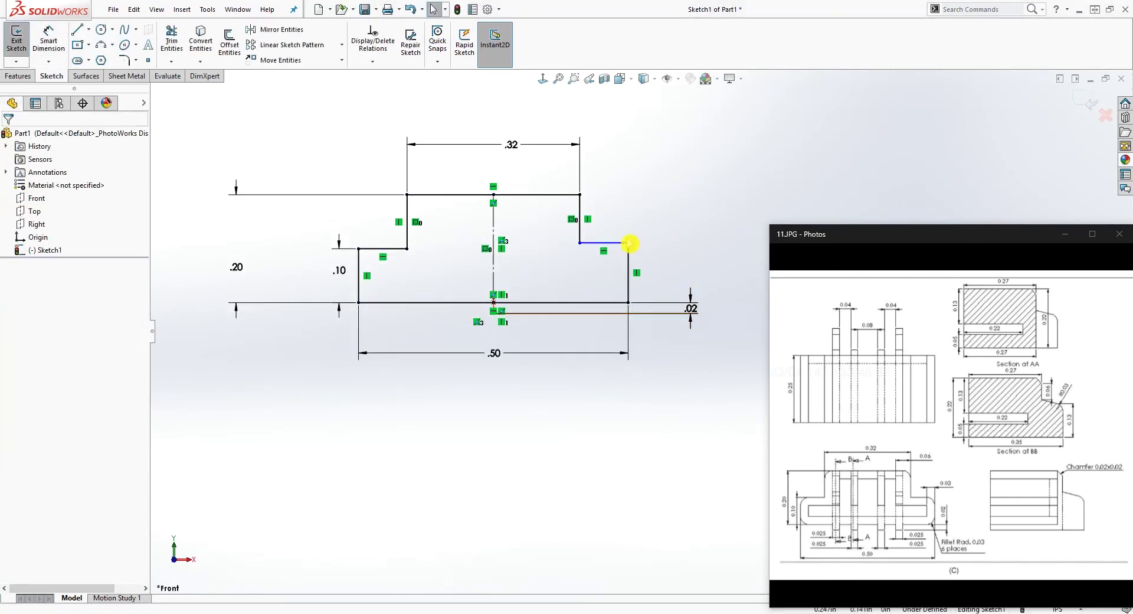
Step: Test the free right shoulder by moving its outer corner, and align both inner shoulder corners with a Horizontal relation
mouse_move(630, 245)
mouse_down()
mouse_move(647, 248)
mouse_move(648, 225)
mouse_move(642, 239)
mouse_up()
key(Escape)
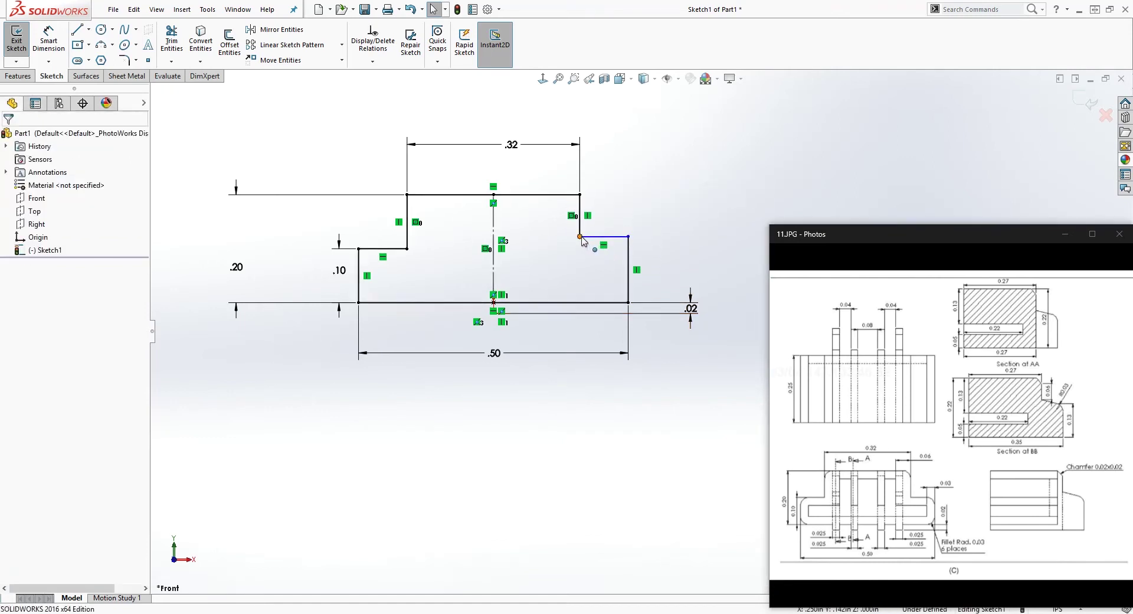
click(580, 236)
ctrl+click(407, 249)
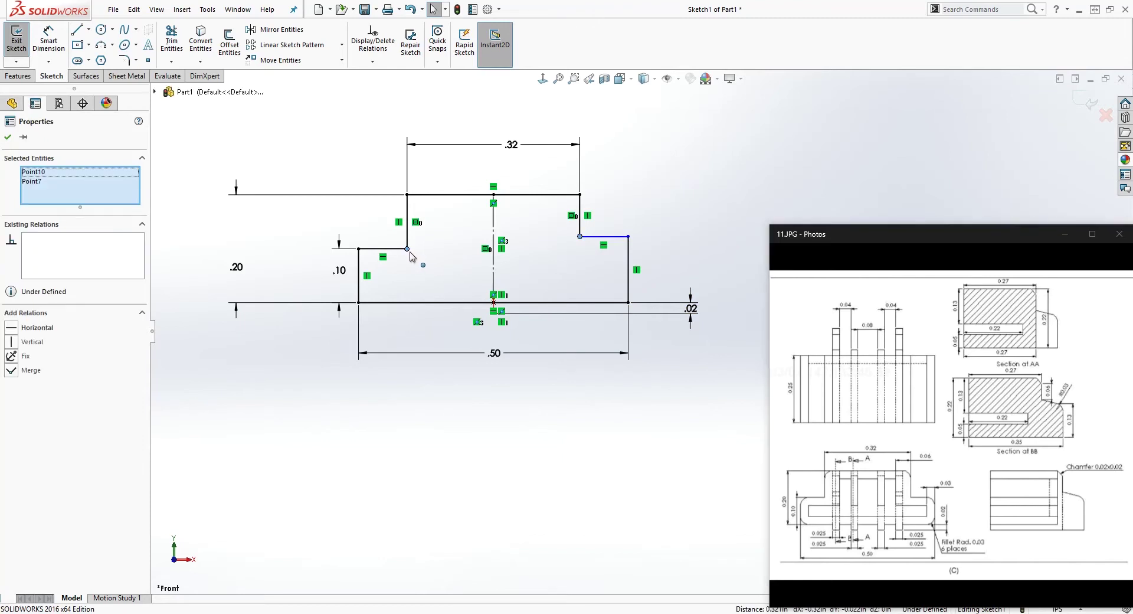
click(12, 331)
click(526, 285)
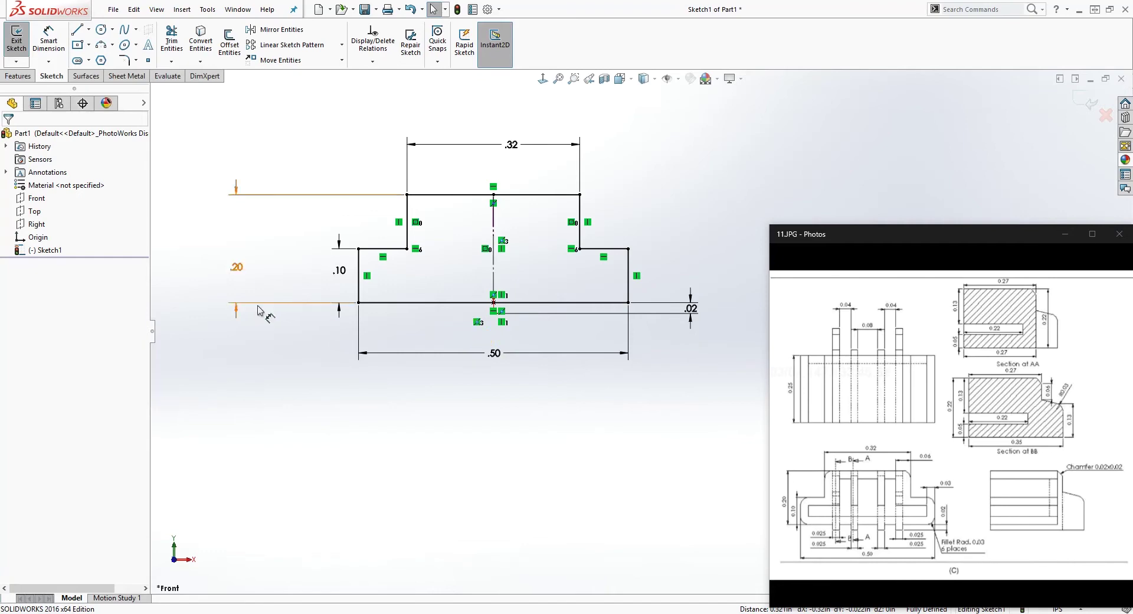
Step: Extrude the stepped profile 0.25 in as a Blind boss in the reversed direction
click(18, 75)
click(22, 44)
scroll(679, 343, up, 5)
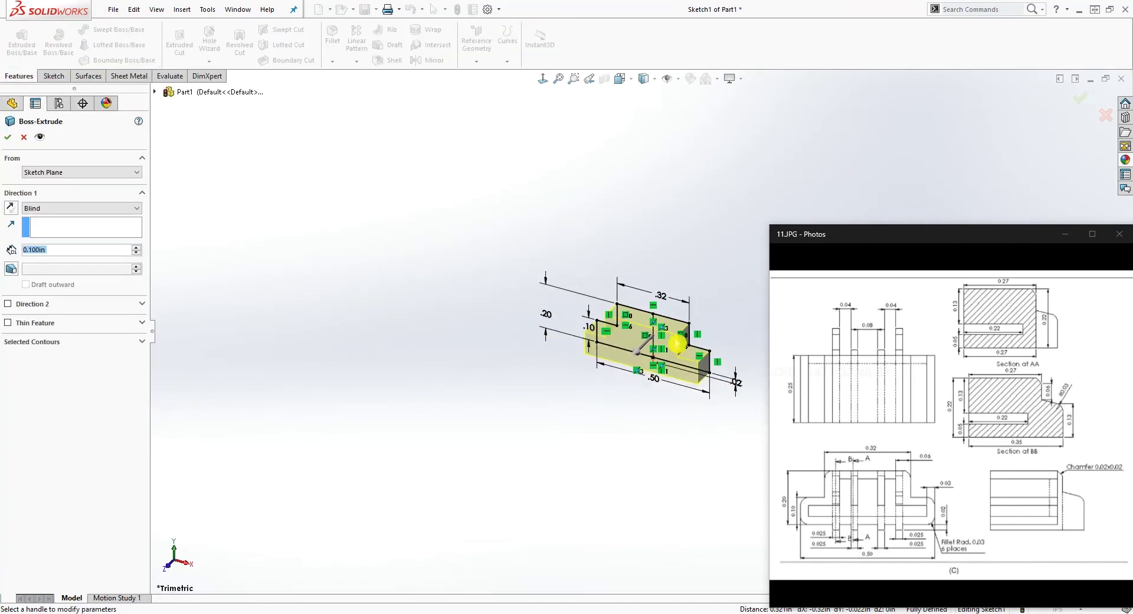
scroll(678, 343, down, 5)
click(11, 208)
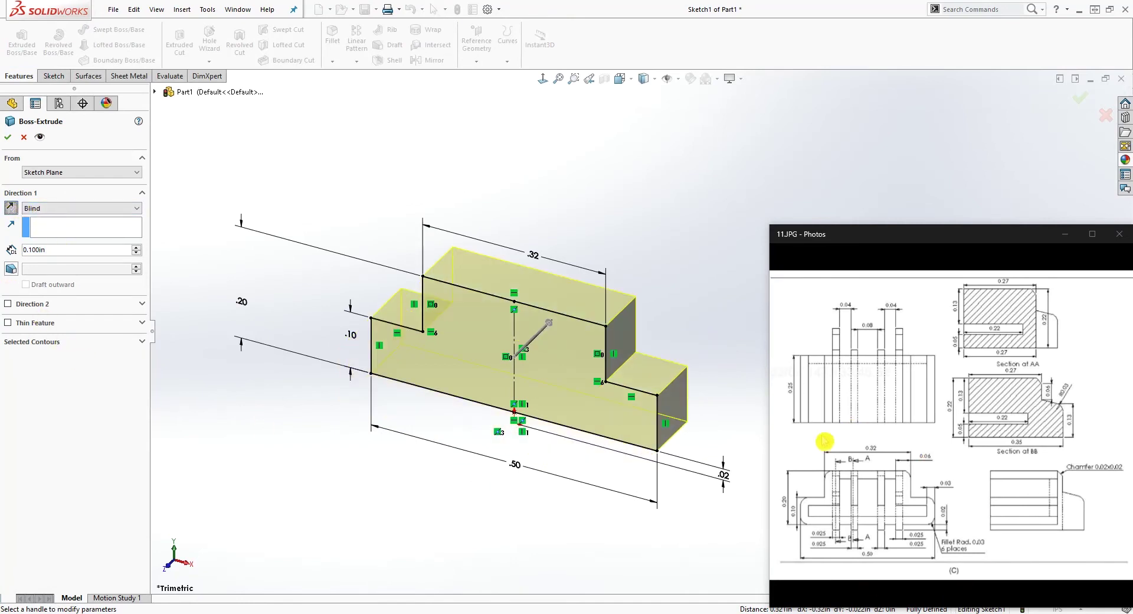
double_click(75, 250)
text(0.25)
key(Return)
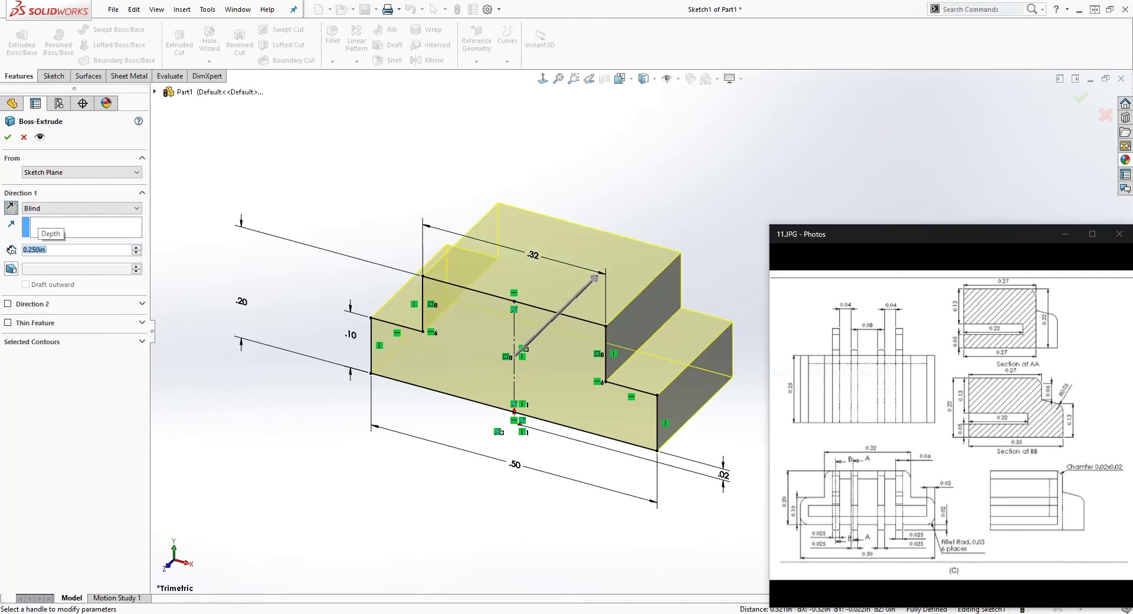
click(9, 137)
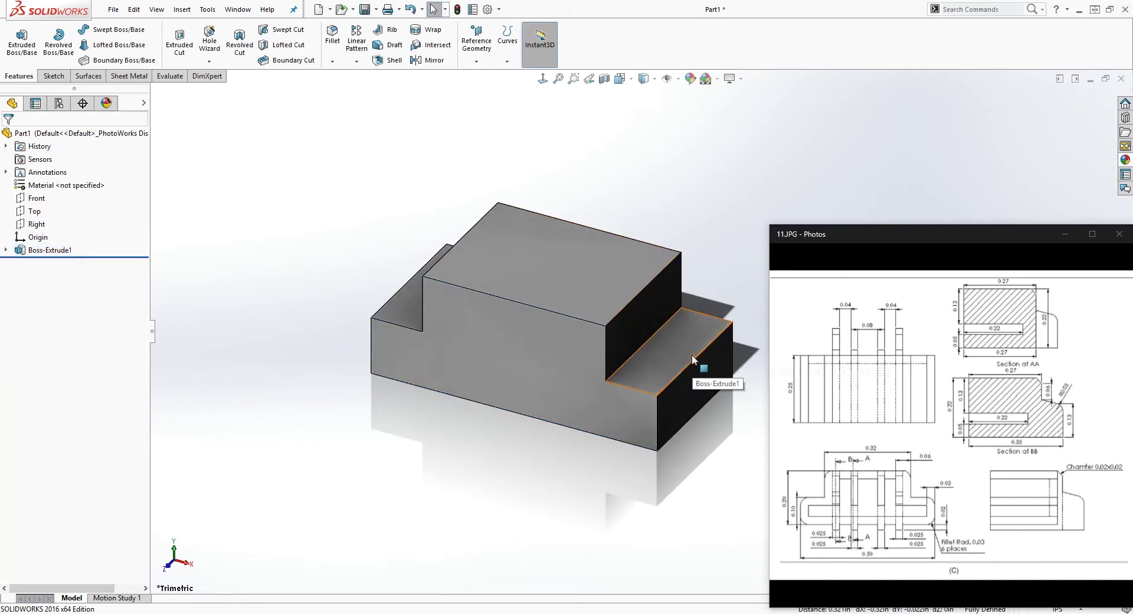
Step: Inspect the extruded block from the front and bring up the reference picture 22.JPG with the part's 3D views
scroll(692, 354, down, 2)
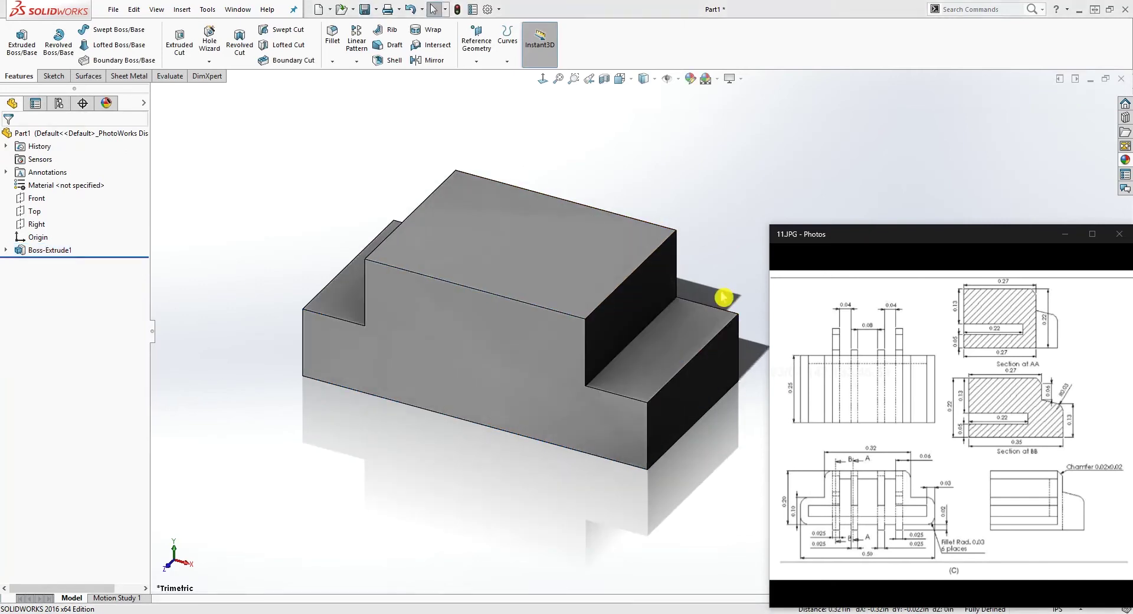
mouse_move(676, 316)
middle_down()
mouse_move(702, 248)
mouse_move(705, 260)
middle_up()
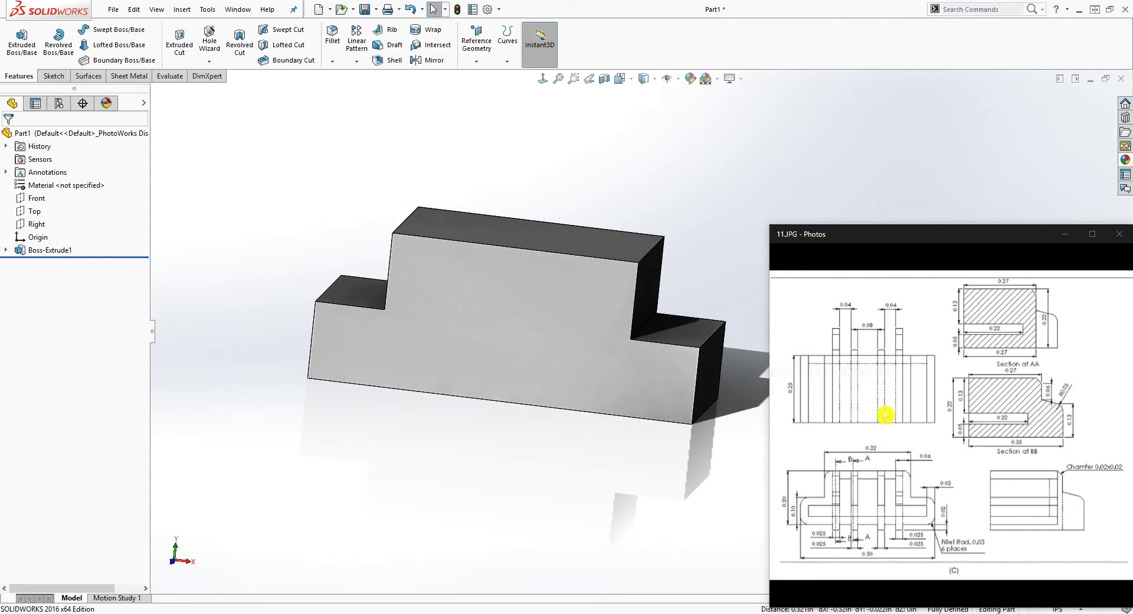
mouse_move(1115, 443)
click(1109, 434)
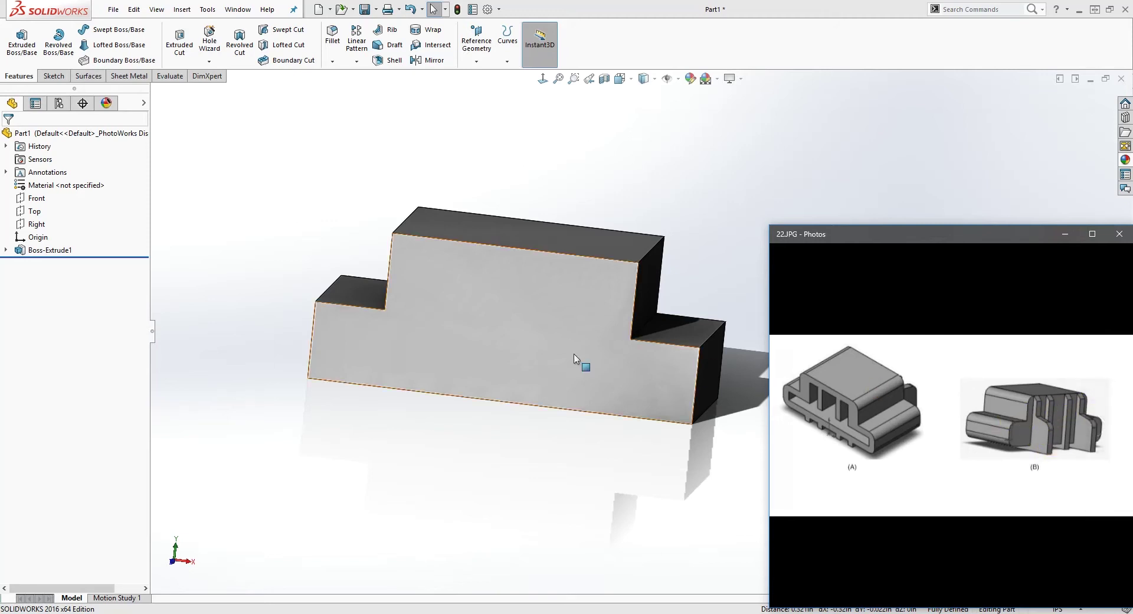
Step: Examine the extruded block face-on to the Front plane from both sides
click(21, 216)
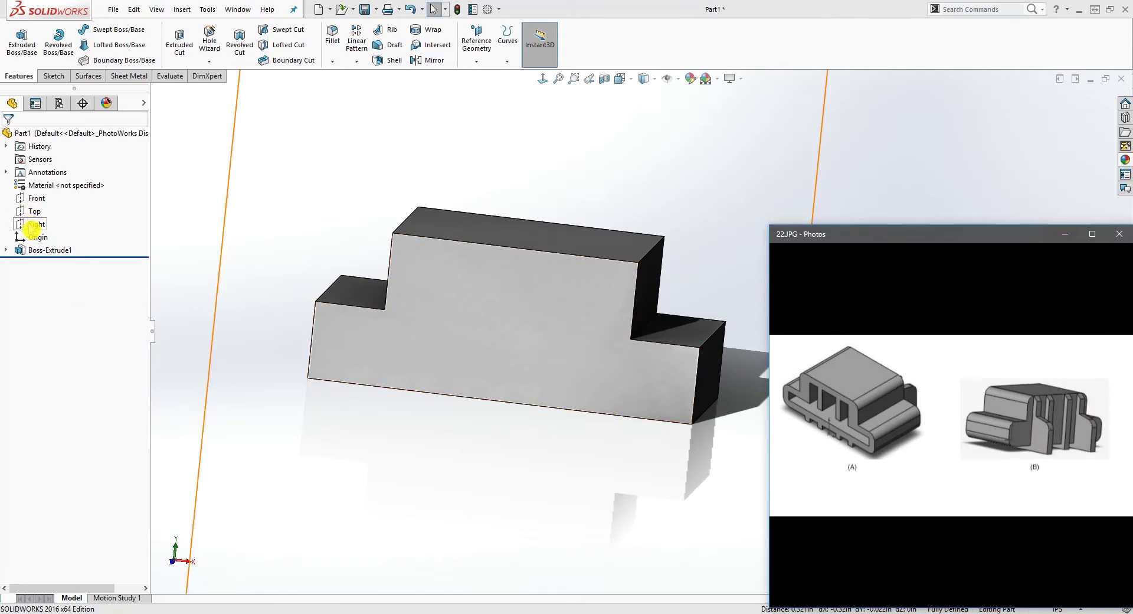
click(33, 226)
scroll(501, 426, up, 8)
click(627, 443)
middle_drag(605, 354, 653, 360)
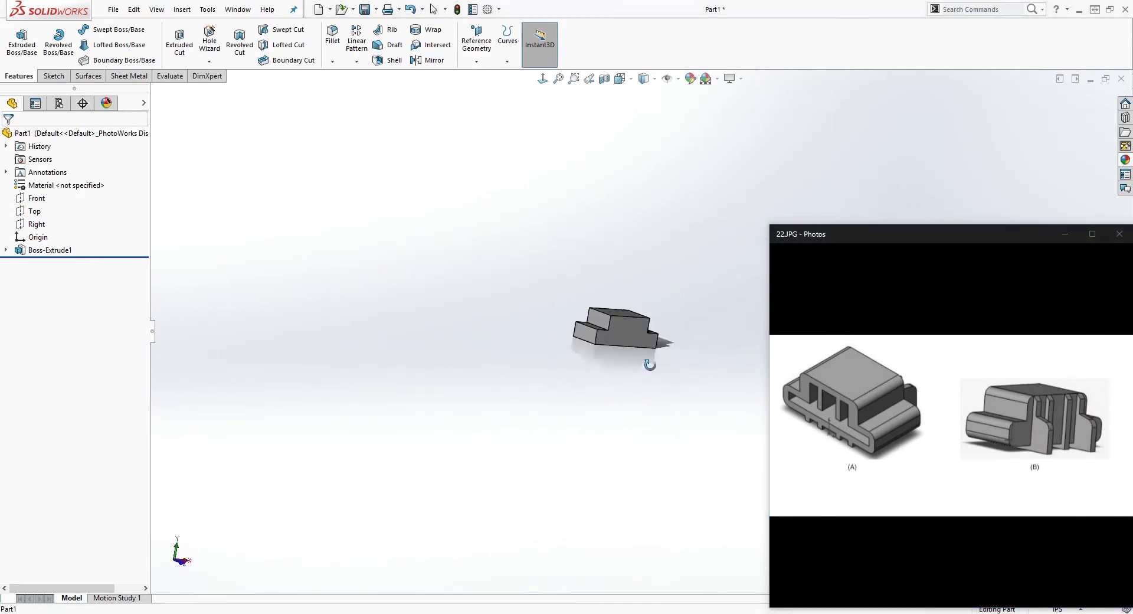
click(541, 81)
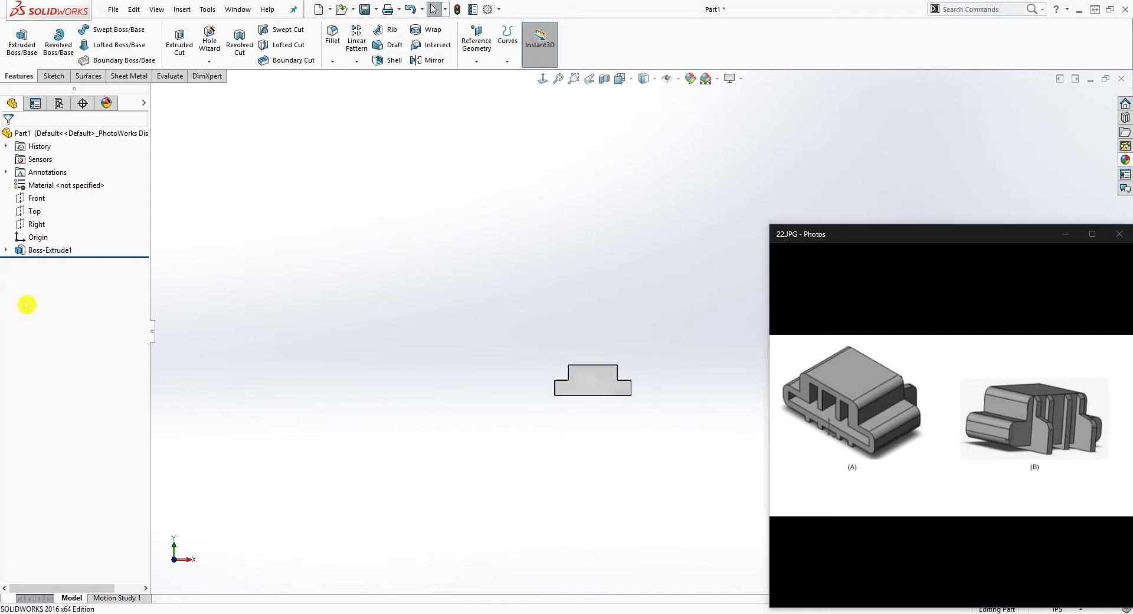
click(36, 199)
scroll(519, 392, up, 5)
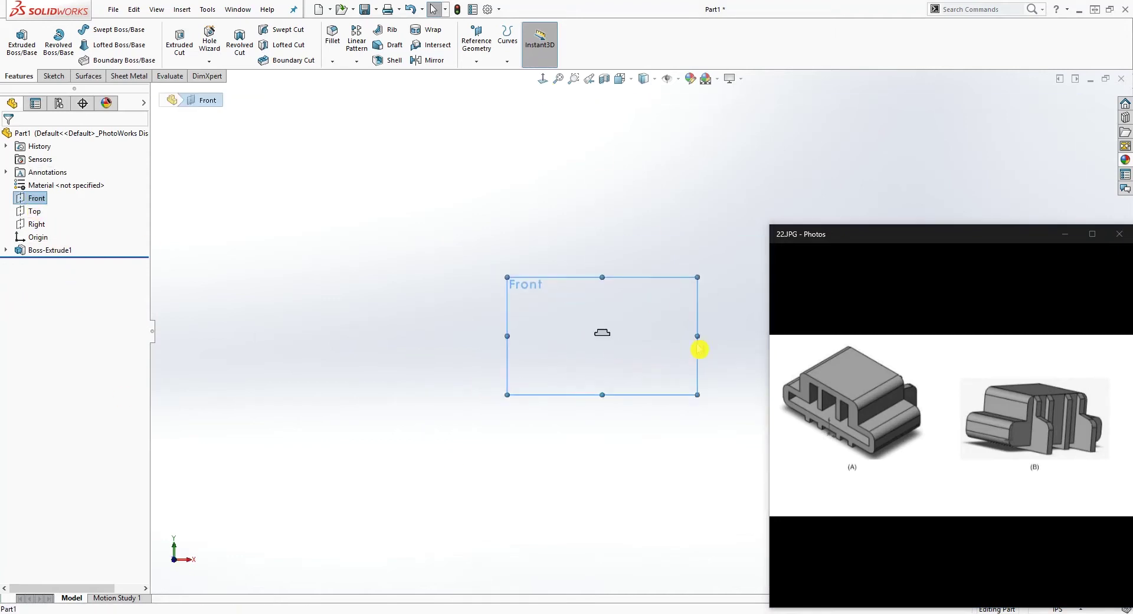
click(541, 78)
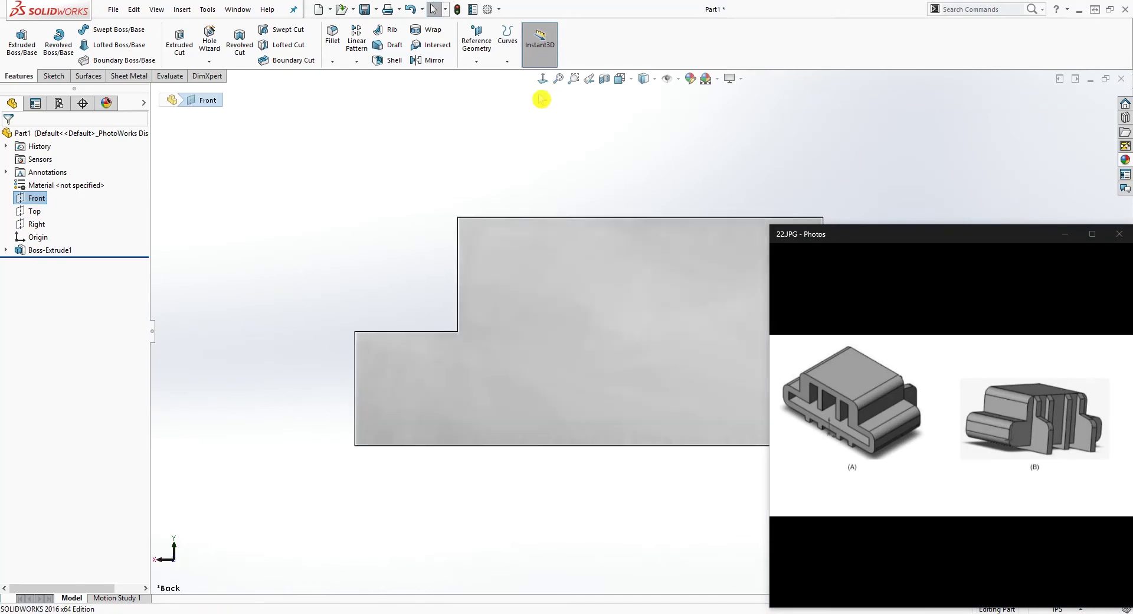
scroll(601, 298, up, 10)
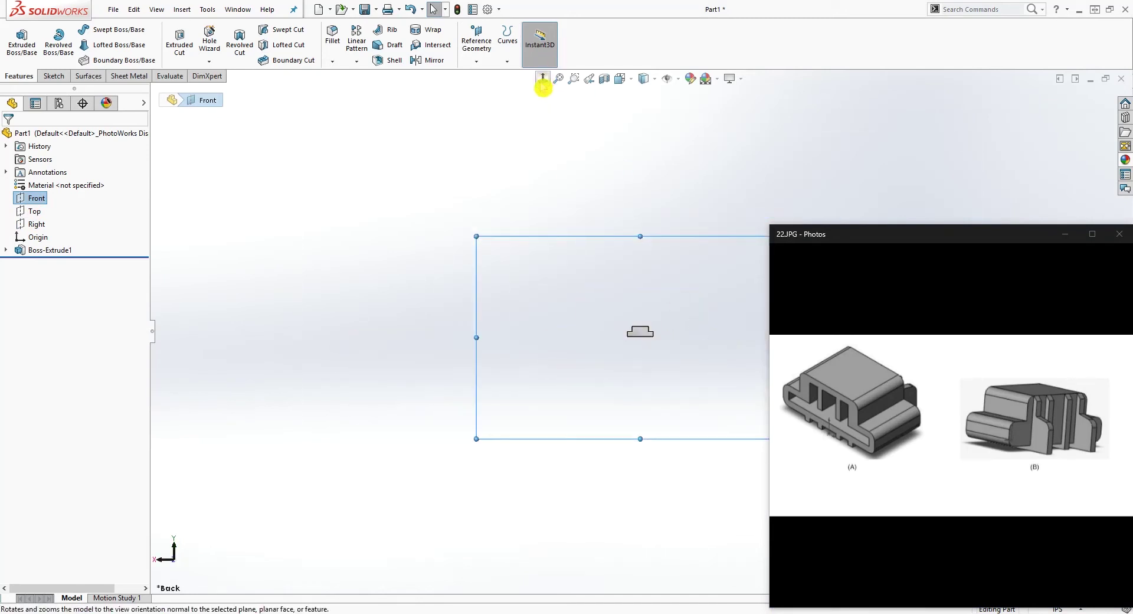
click(541, 81)
scroll(664, 269, up, 5)
scroll(680, 283, down, 2)
Step: Reveal the profile sketch belonging to the extruded boss and inspect the block from an angle
click(6, 249)
right_click(42, 265)
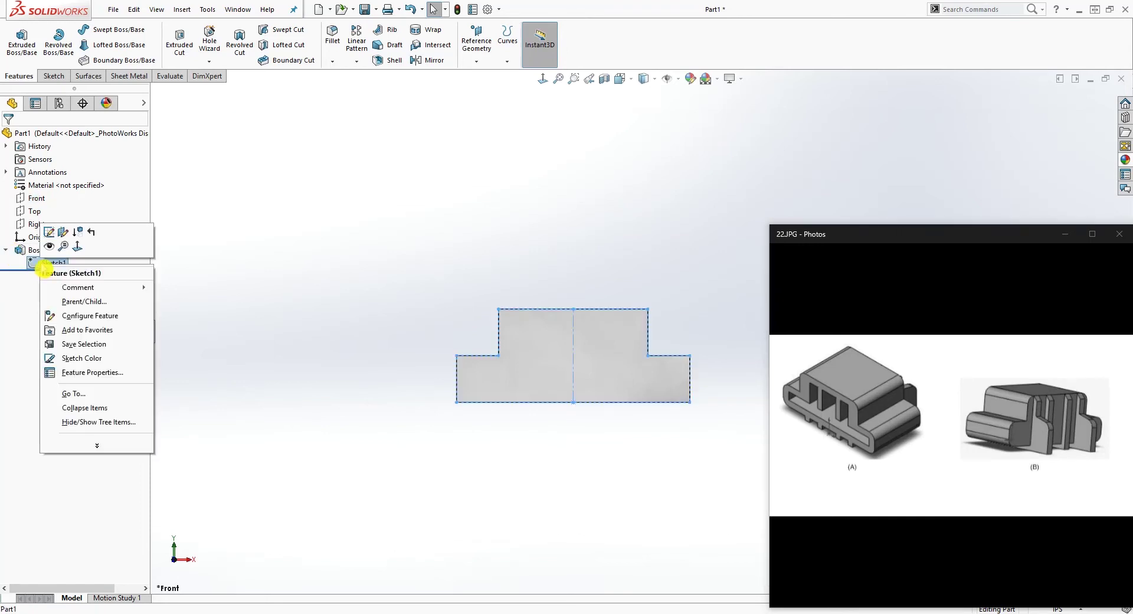
click(561, 397)
middle_drag(561, 398, 482, 427)
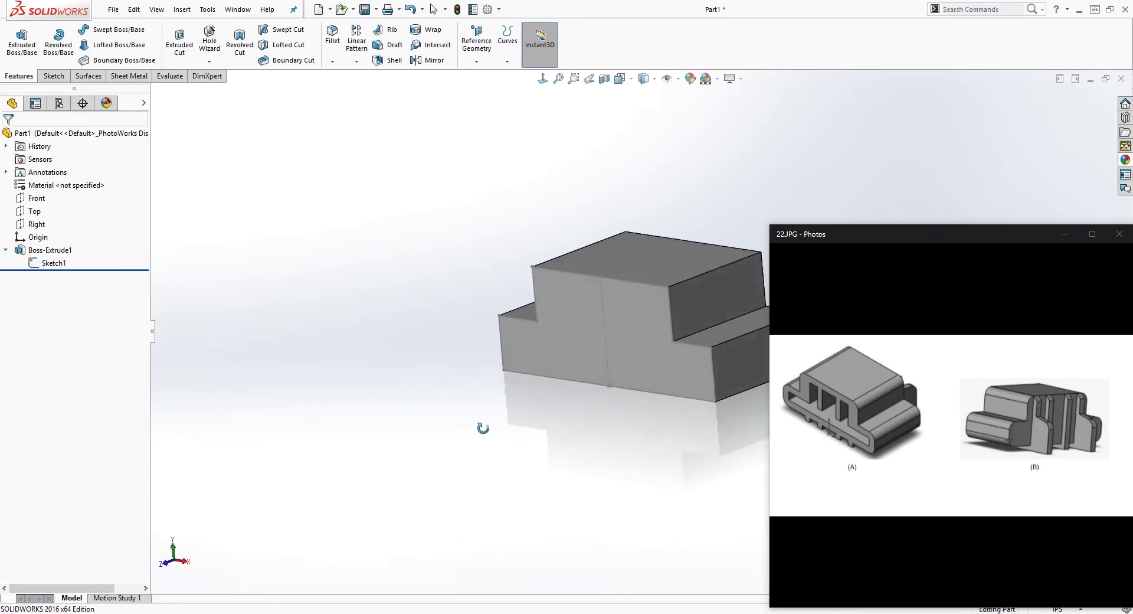
scroll(700, 400, up, 5)
scroll(650, 321, down, 3)
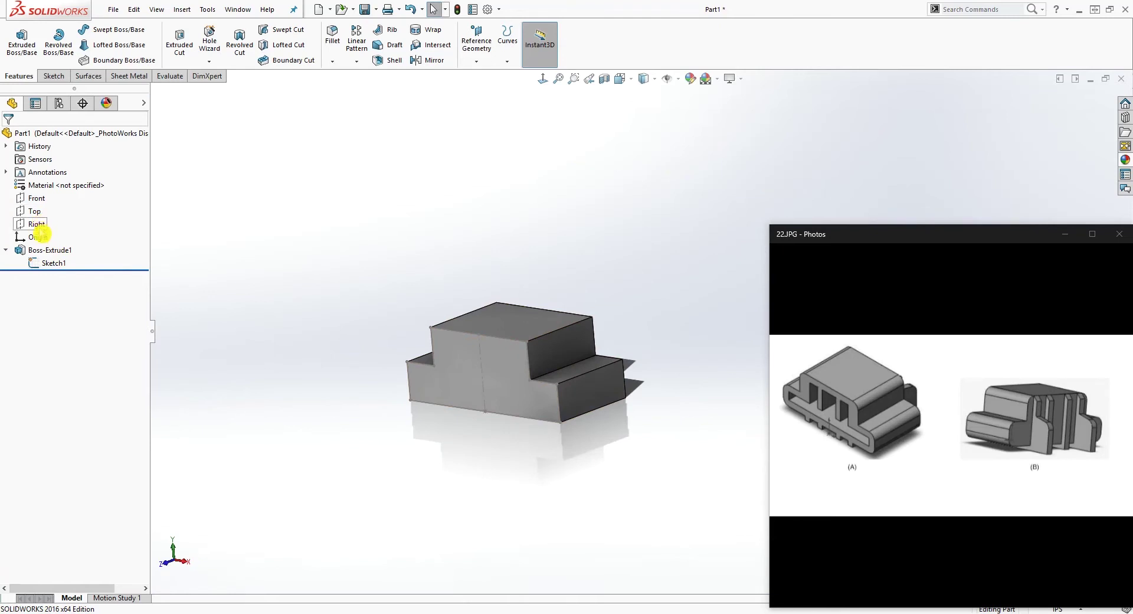
Step: Start a sketch on the Right plane, viewed face-on, and bring up the reference drawing 11.JPG
click(37, 225)
scroll(490, 439, up, 8)
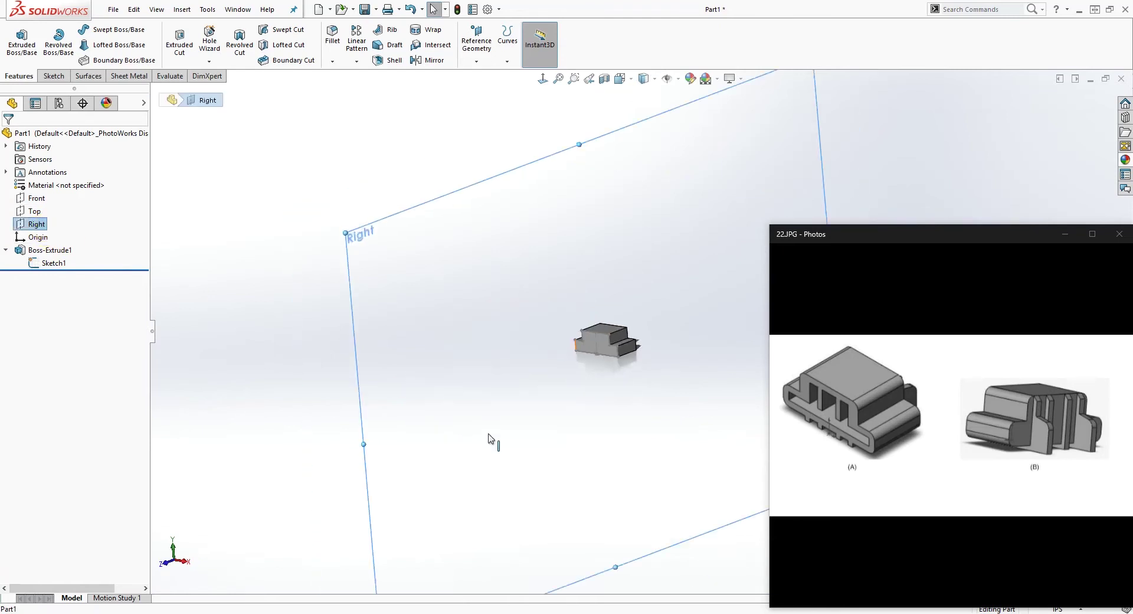
middle_drag(581, 440, 493, 433)
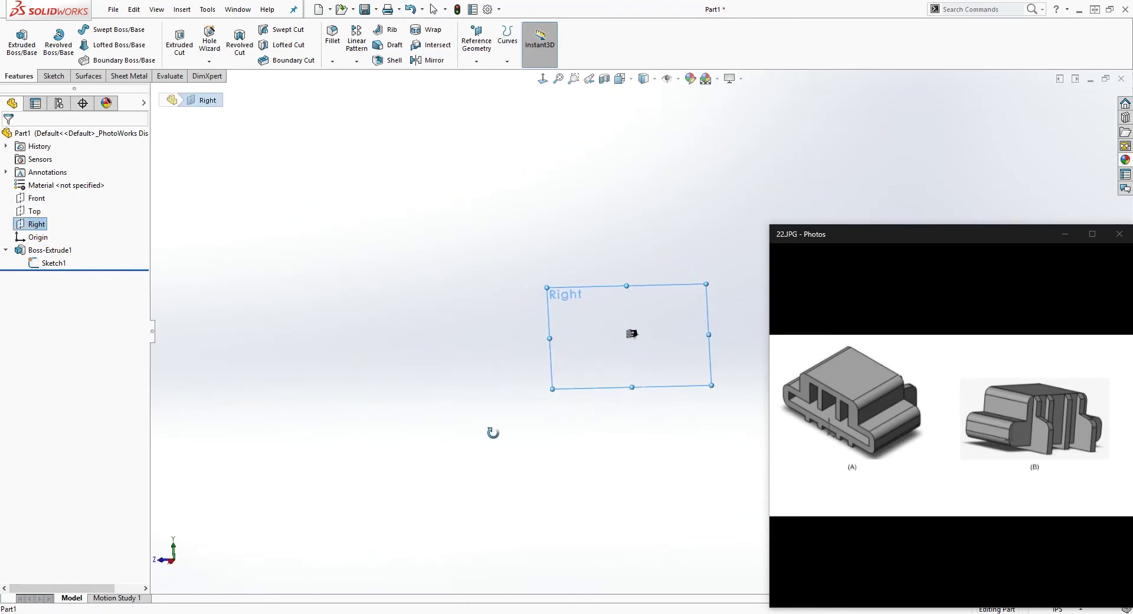
click(52, 76)
click(18, 39)
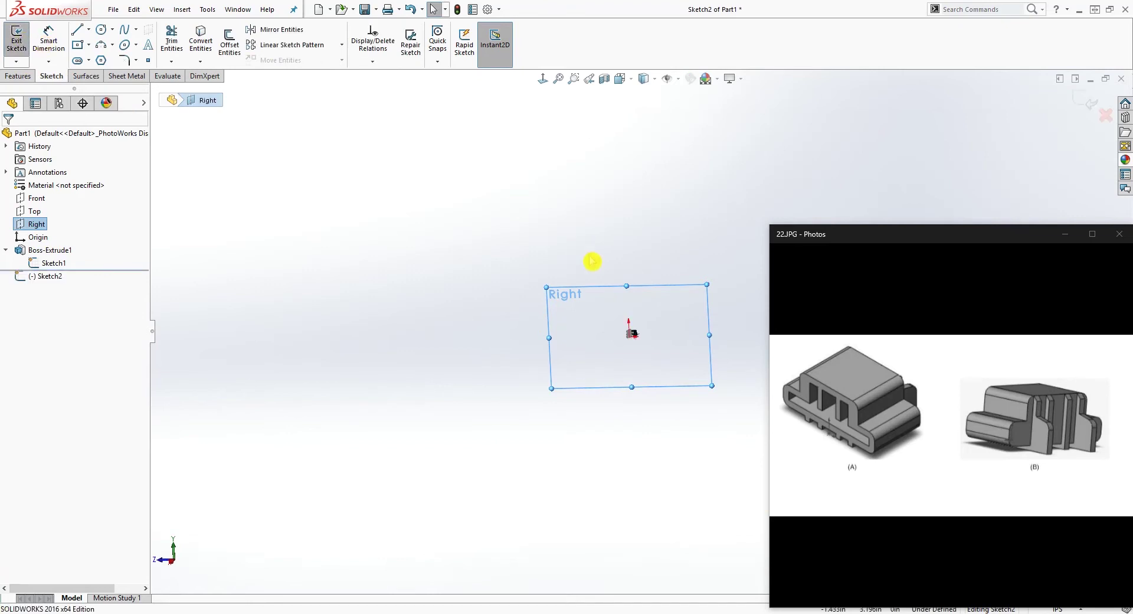
click(542, 79)
scroll(680, 334, up, 7)
scroll(680, 339, down, 7)
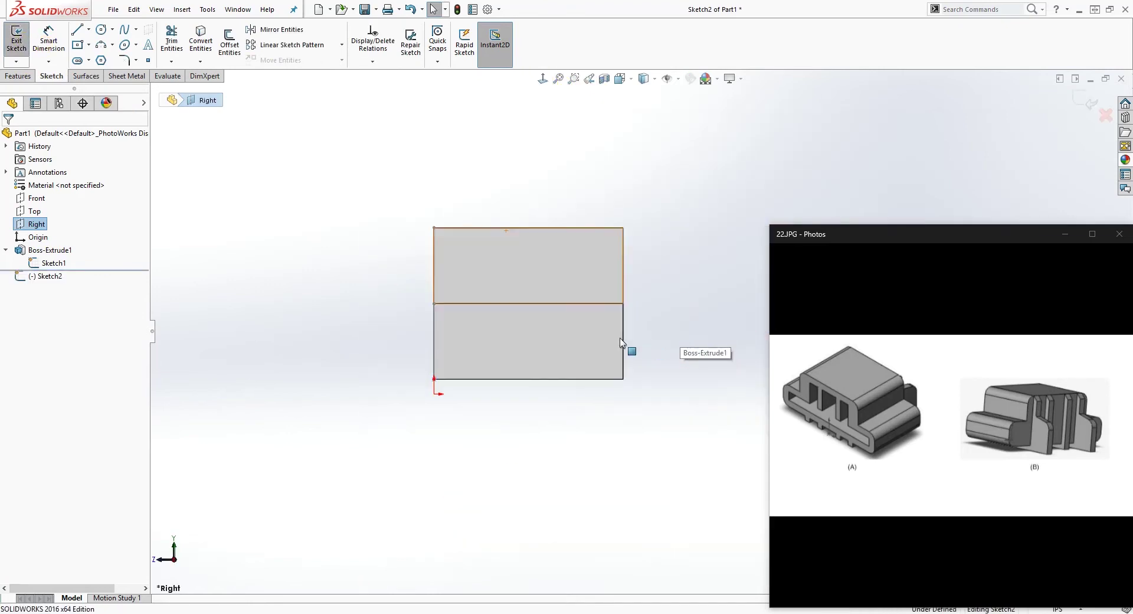
click(881, 432)
scroll(883, 389, down, 1)
scroll(892, 403, up, 2)
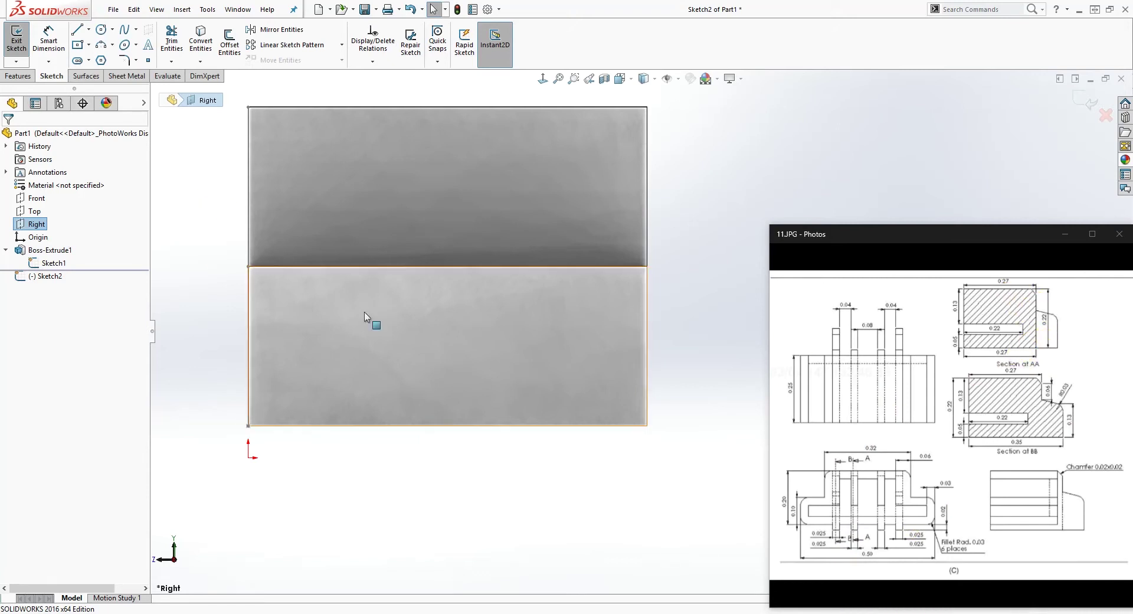
Step: Sketch connected lines from the block's lower front corner down to the origin, horizontally past the back face, vertically up, and diagonally to the upper back corner
click(498, 487)
key(l)
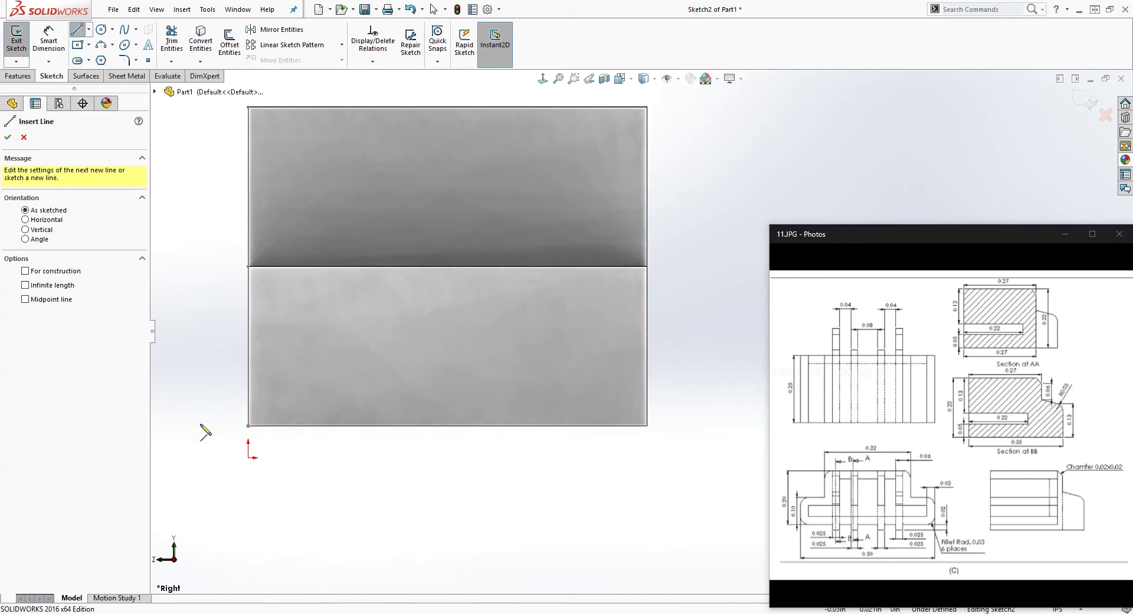
click(248, 425)
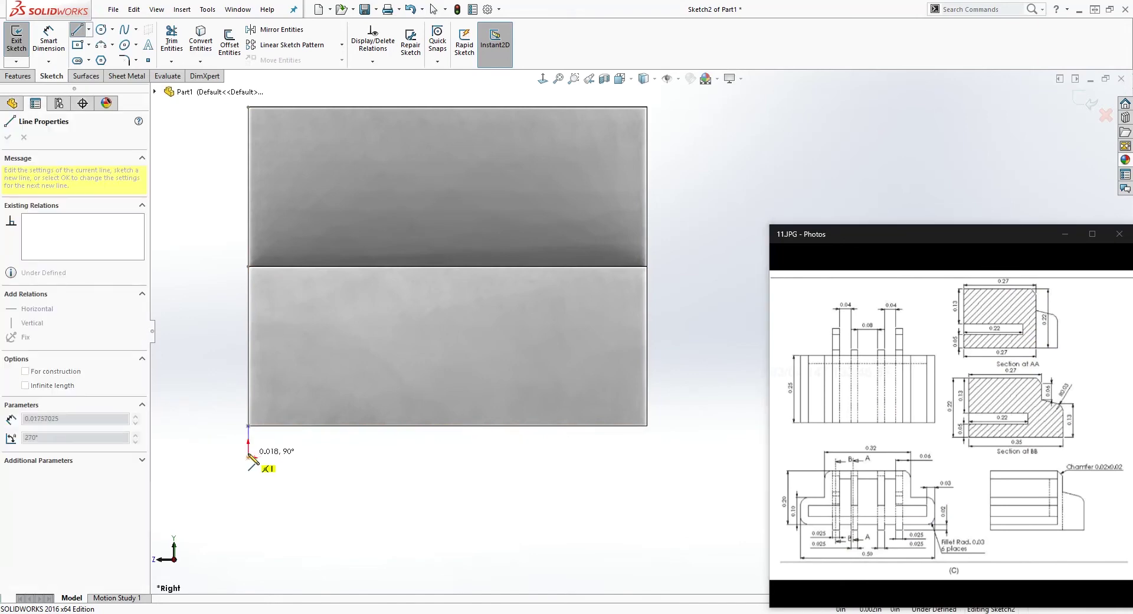
click(248, 457)
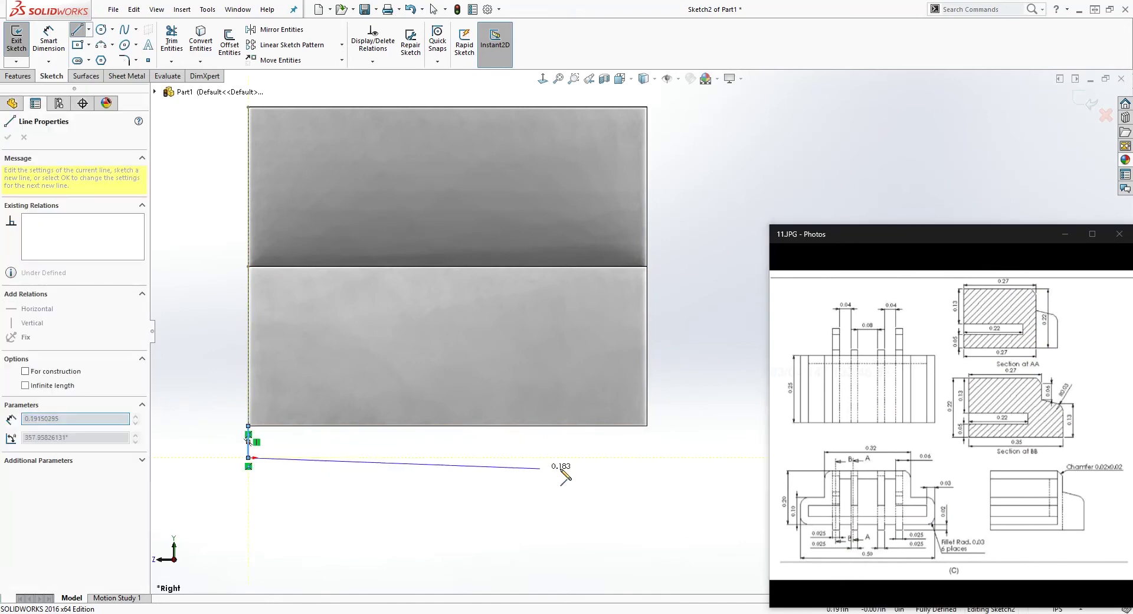
click(683, 457)
click(683, 124)
click(647, 106)
key(Escape)
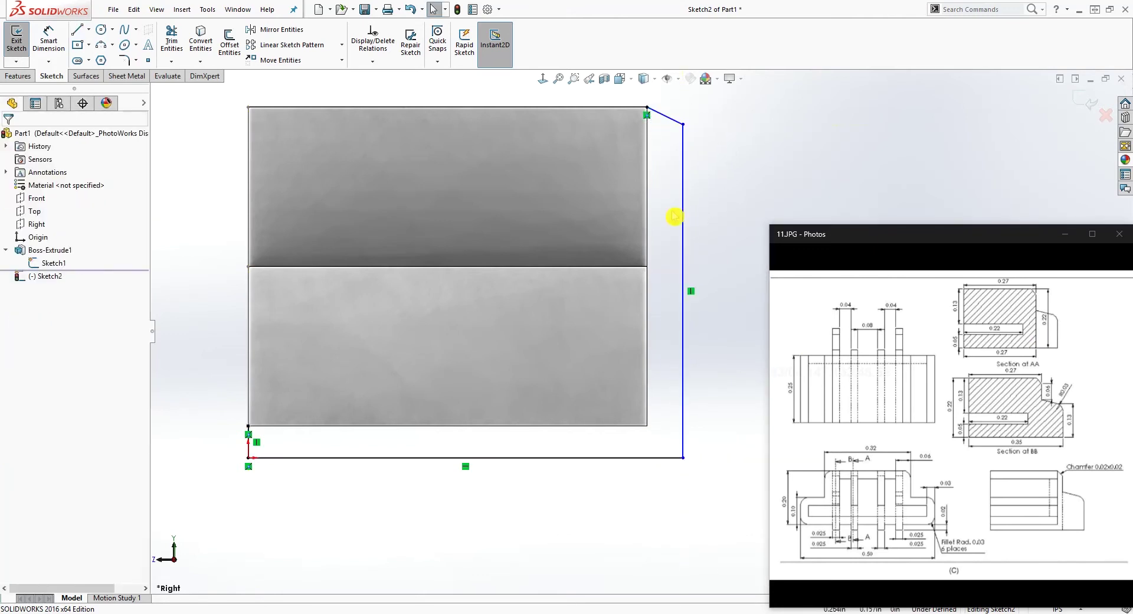
Step: Dimension the horizontal distance between the two ends of the diagonal line to 0.02 in
scroll(700, 286, up, 5)
scroll(701, 285, down, 1)
right_drag(673, 348, 645, 238)
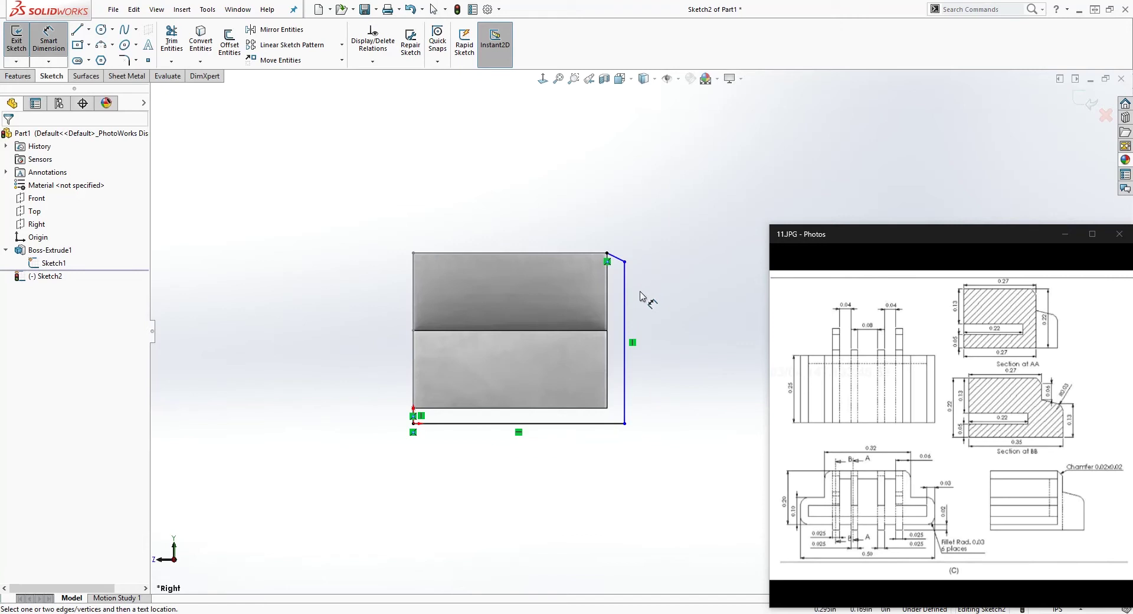
scroll(624, 266, down, 2)
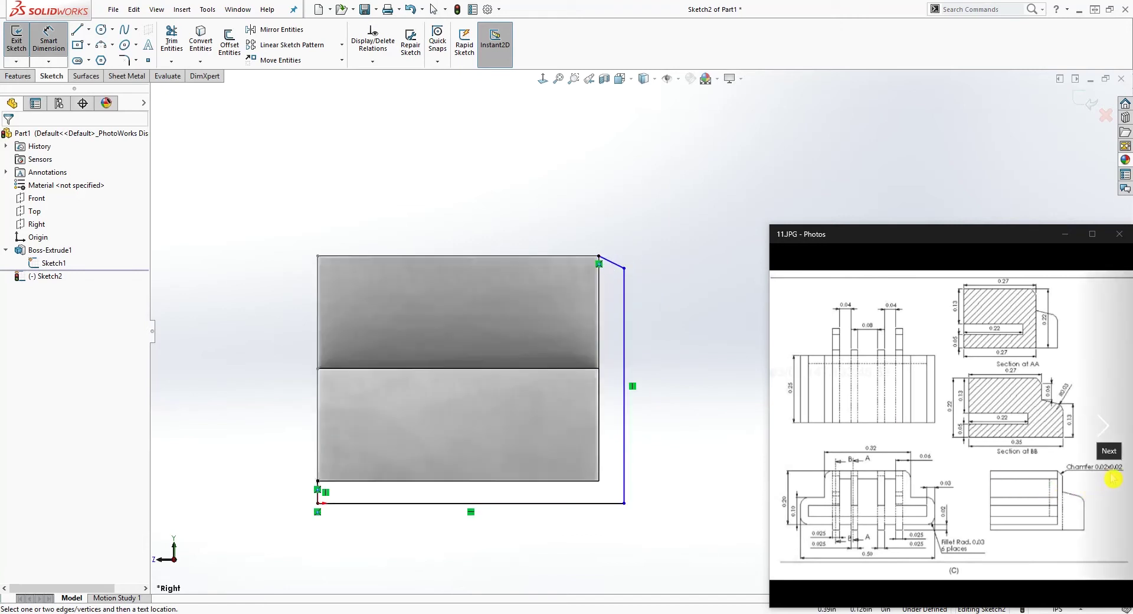
click(599, 256)
click(623, 267)
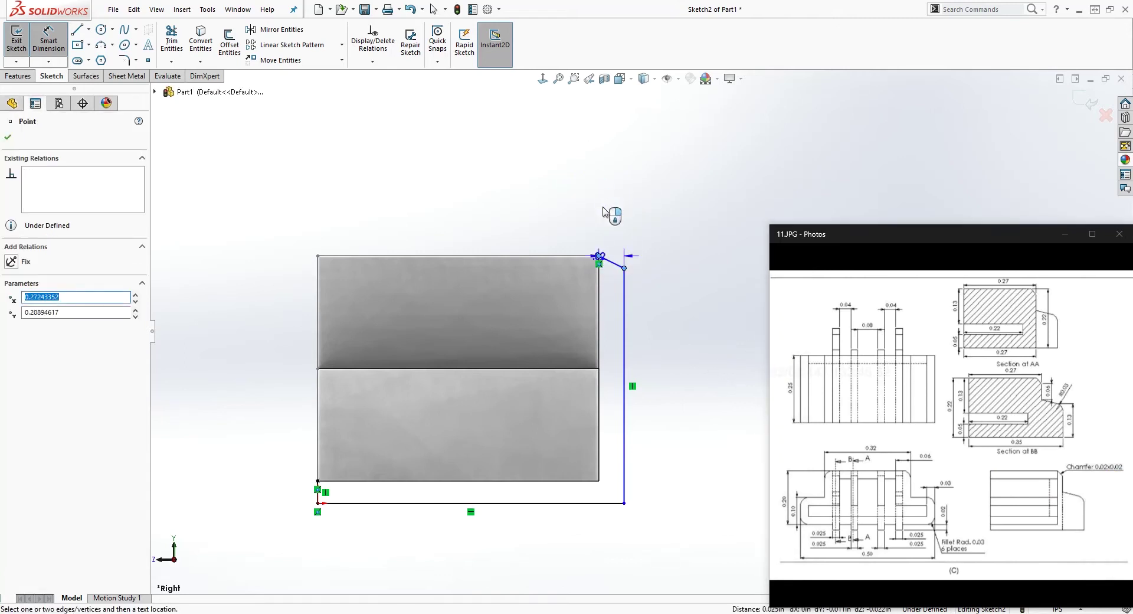
click(607, 214)
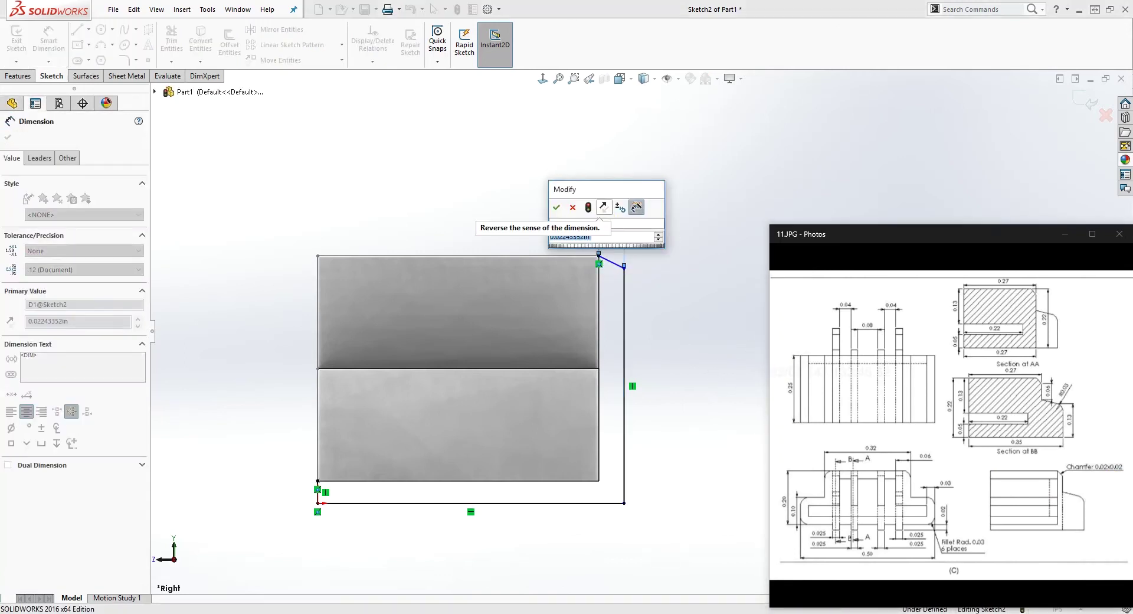
key(Return)
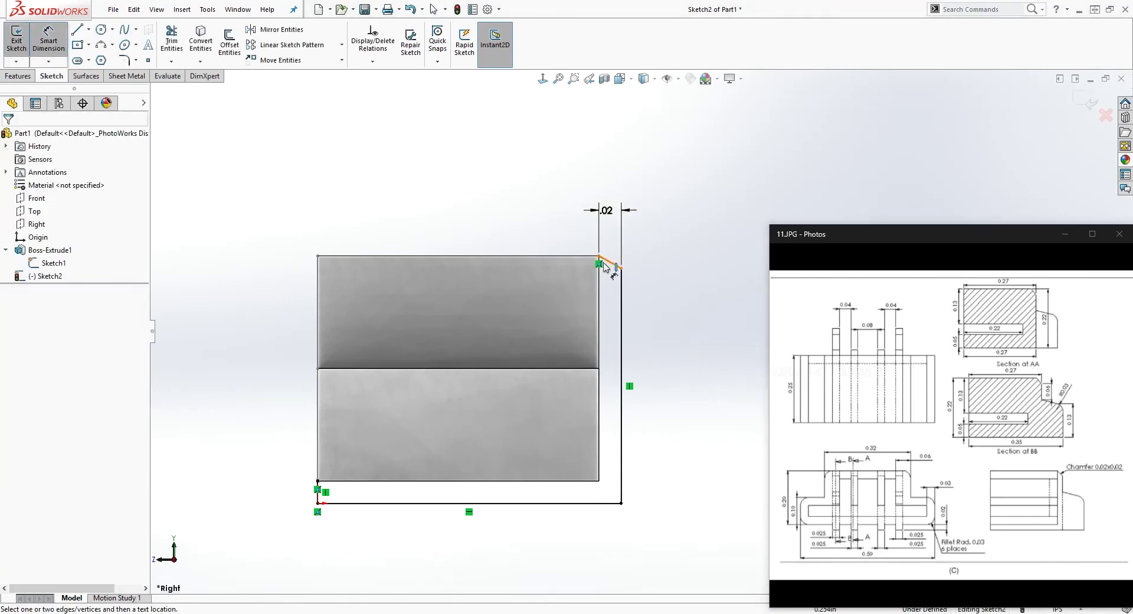
Step: Dimension the vertical distance between the two ends of the diagonal line to 0.02 in
scroll(607, 263, down, 3)
click(606, 256)
click(653, 286)
click(720, 264)
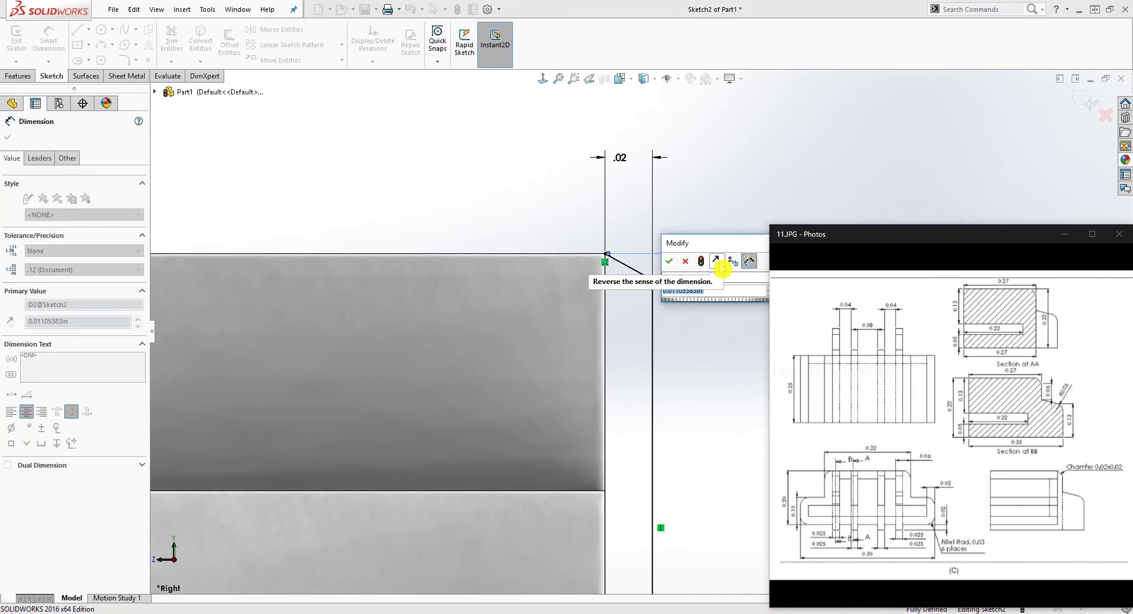
key(Return)
key(Escape)
scroll(643, 333, up, 4)
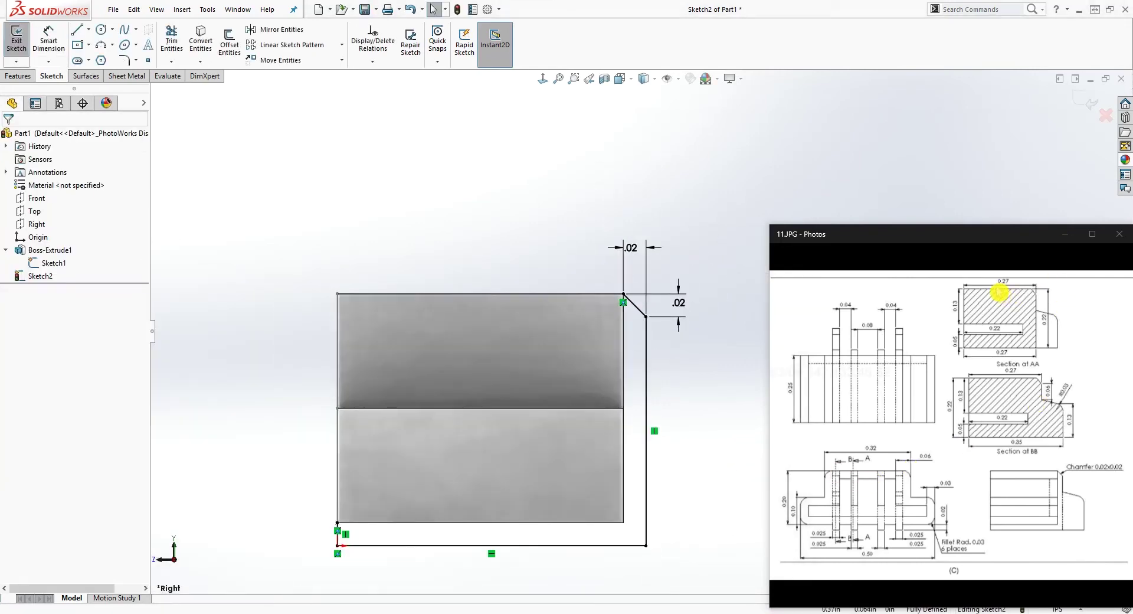
Step: Add a driven dimension for the overall width between the block's front edge and the outline's outer vertical line
right_drag(667, 479, 650, 278)
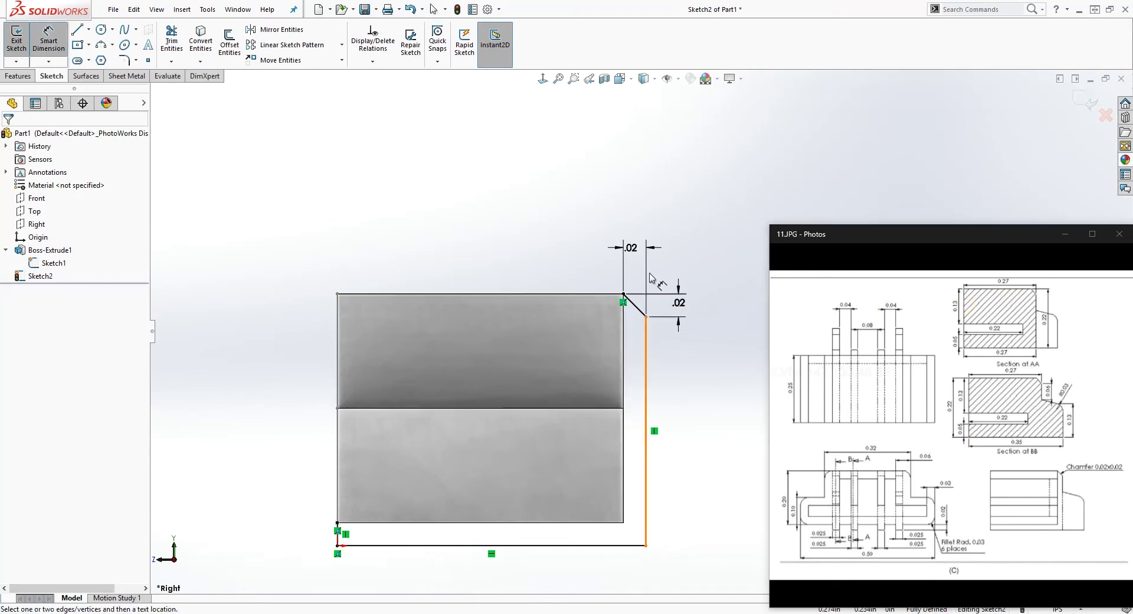
click(647, 326)
click(339, 323)
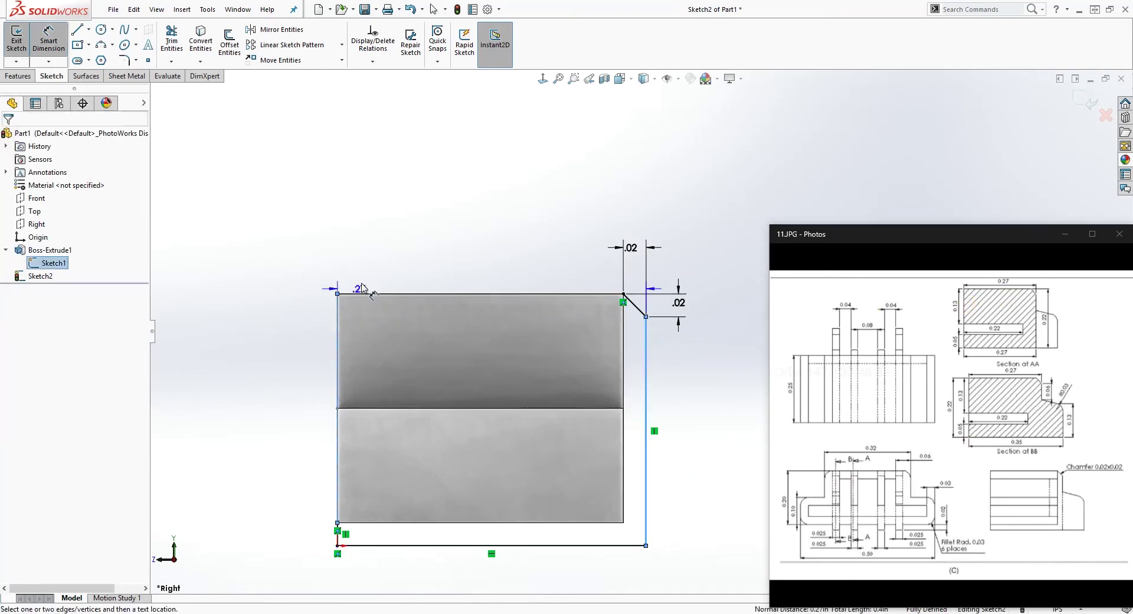
click(416, 201)
click(548, 171)
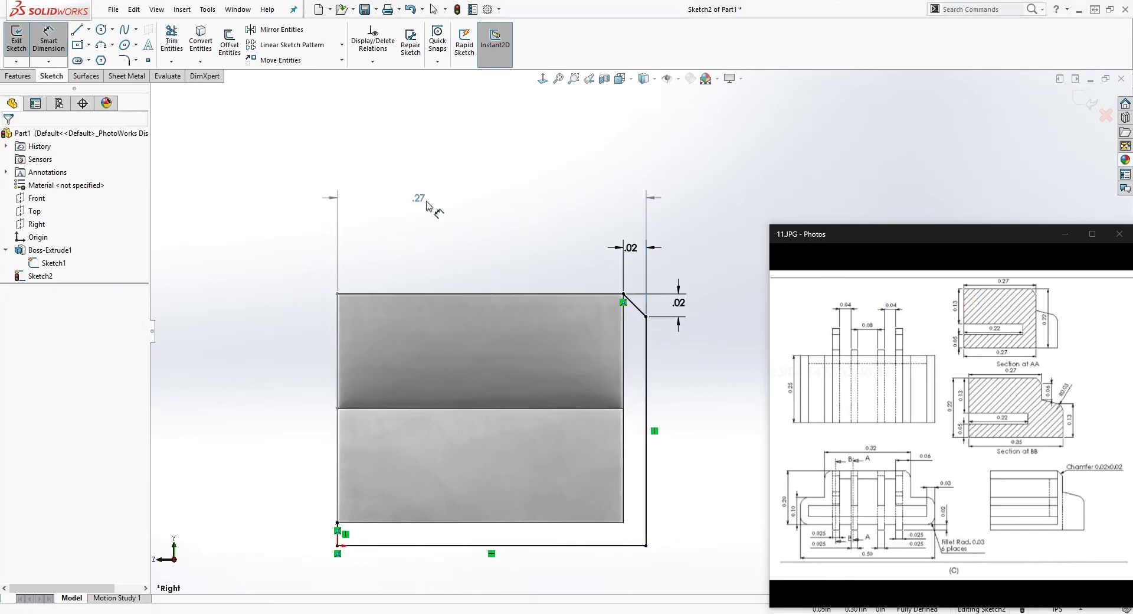
key(Escape)
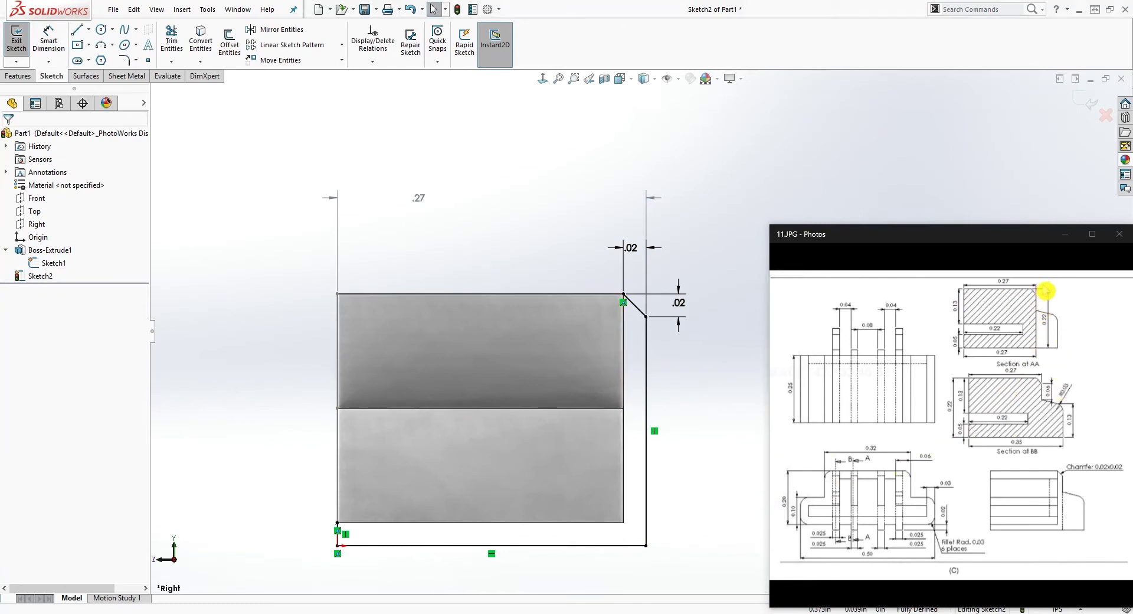
Step: Add a driven dimension for the overall height between the block's top edge and the outline's base line
right_drag(635, 538, 638, 432)
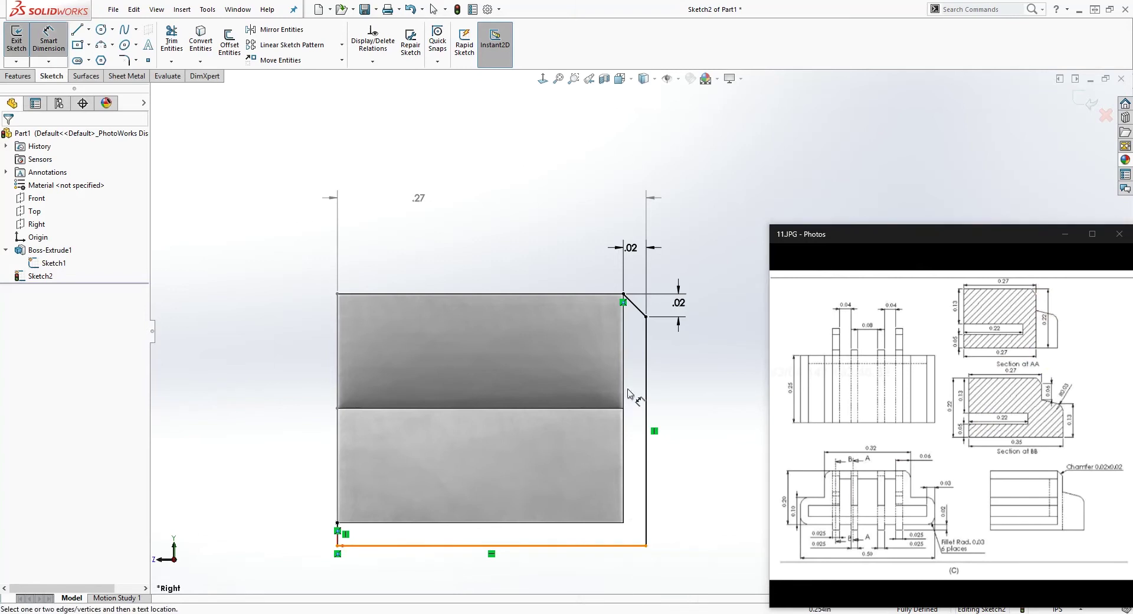
click(608, 294)
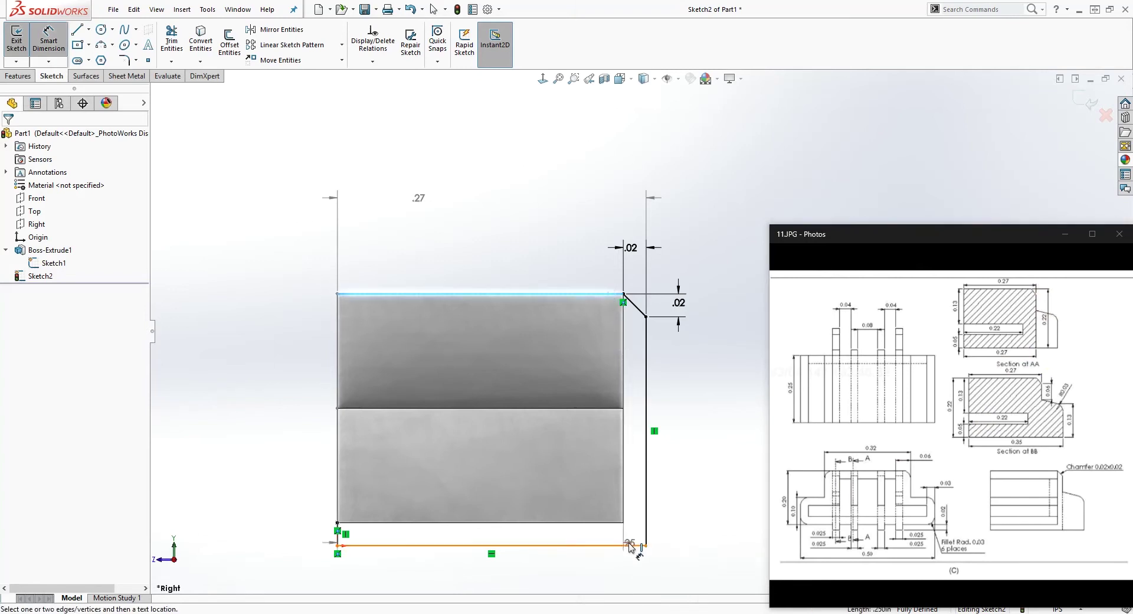
click(630, 546)
scroll(726, 439, down, 3)
scroll(705, 407, up, 1)
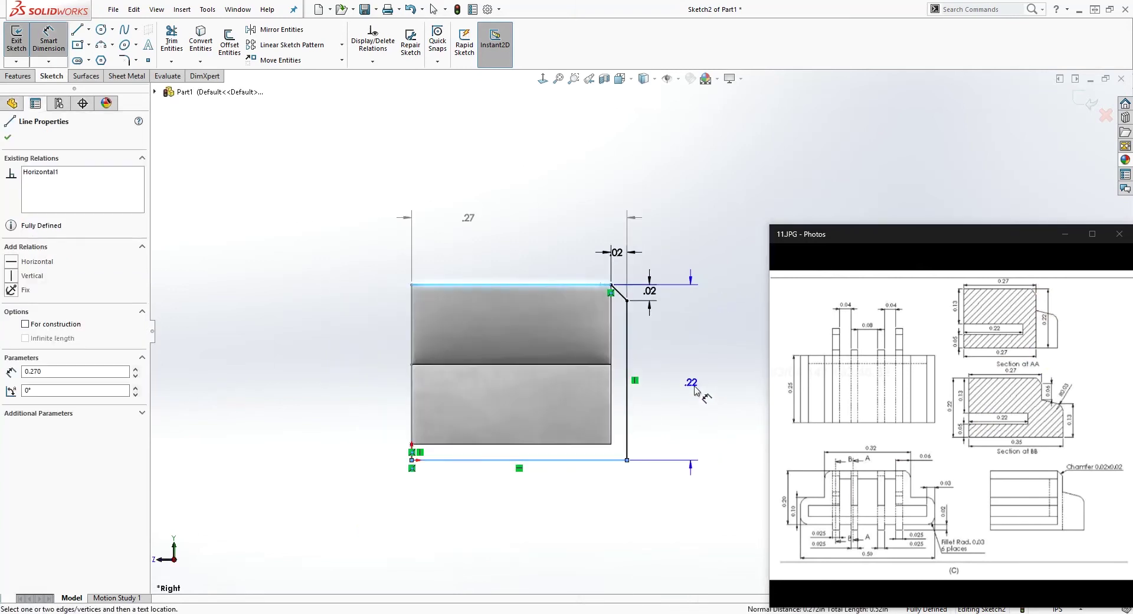
click(682, 400)
click(551, 170)
click(718, 324)
mouse_move(600, 380)
middle_down()
mouse_move(547, 397)
mouse_move(592, 359)
mouse_move(592, 387)
middle_up()
click(553, 201)
click(543, 79)
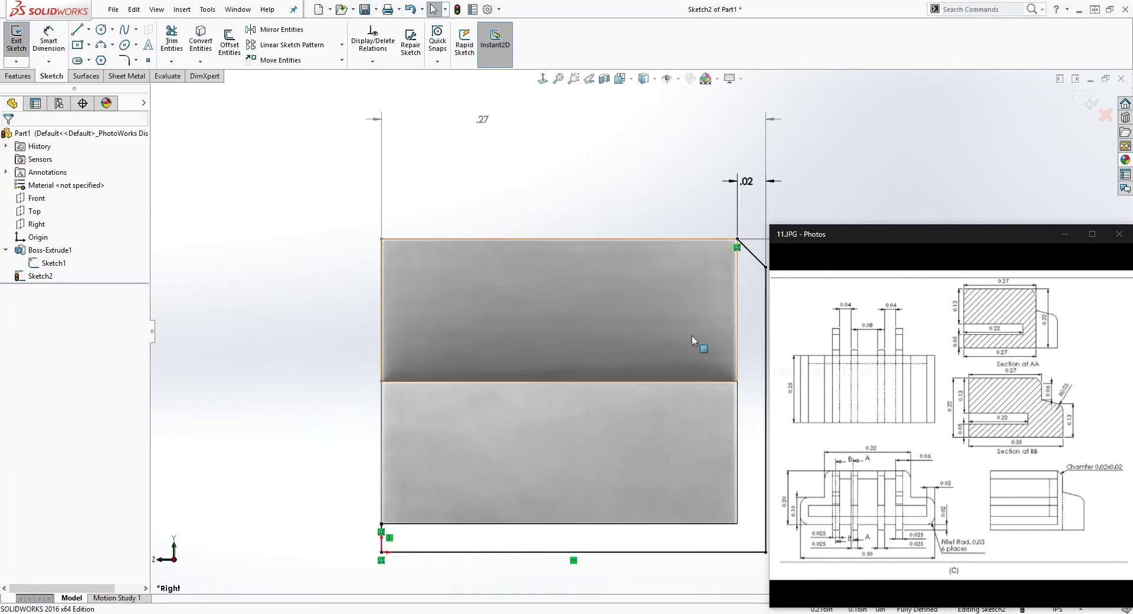
Step: Close the profile with a vertical line down the block's front edge and a horizontal line along its bottom edge
right_click(614, 273)
click(831, 185)
key(l)
key(Escape)
click(888, 142)
key(l)
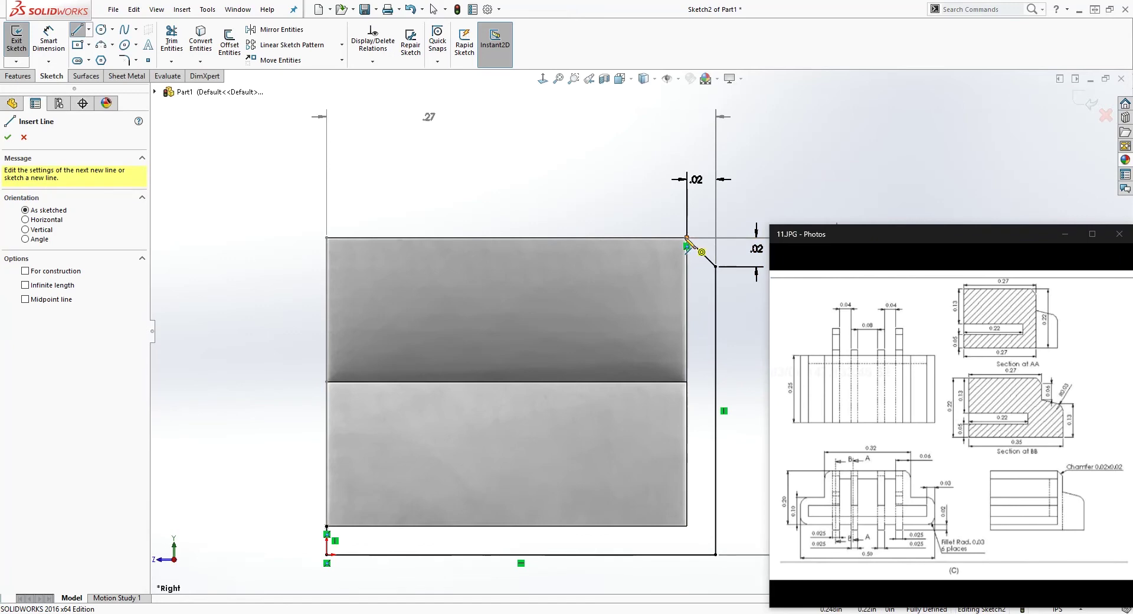
click(686, 238)
click(686, 526)
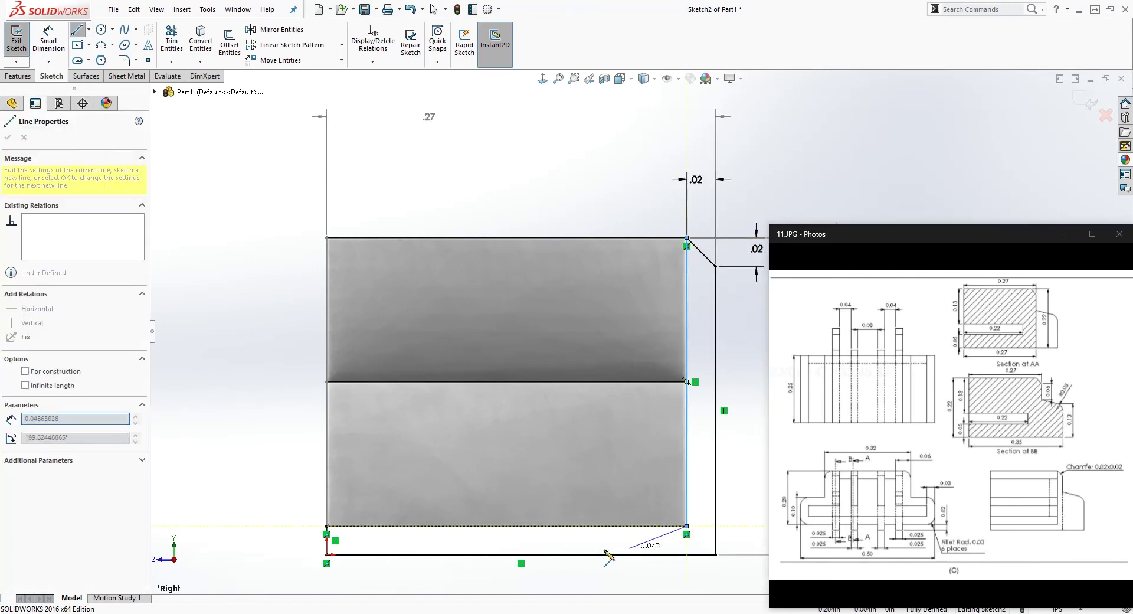
click(327, 525)
key(Escape)
Step: Start a boss extrusion of the closed profile, beginning at an offset of 0.04 in from the sketch plane
middle_drag(599, 493, 620, 397)
click(22, 76)
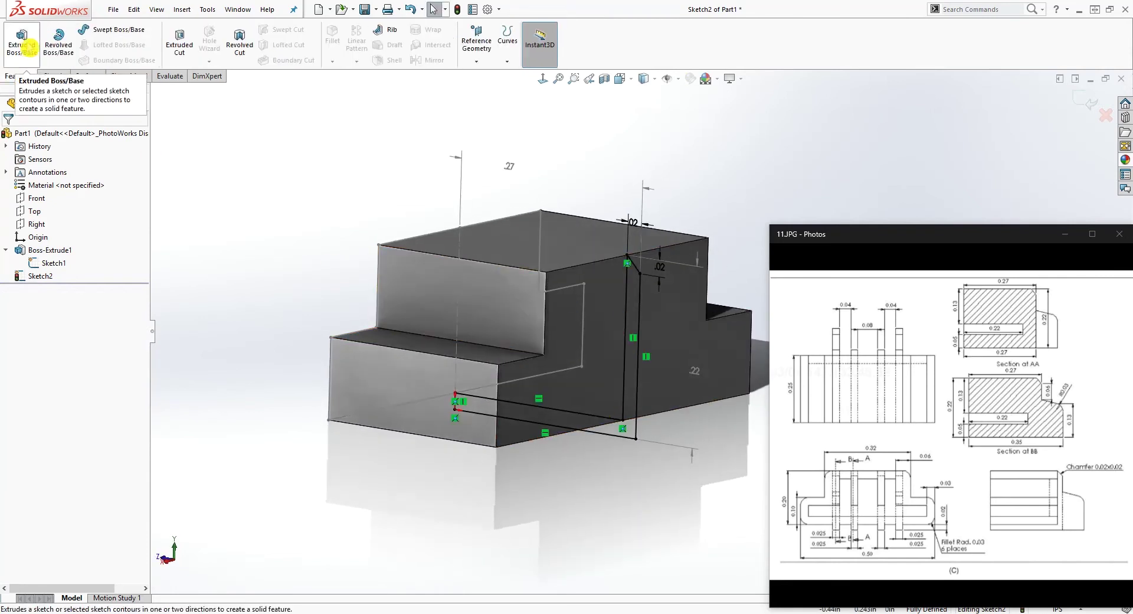
click(29, 48)
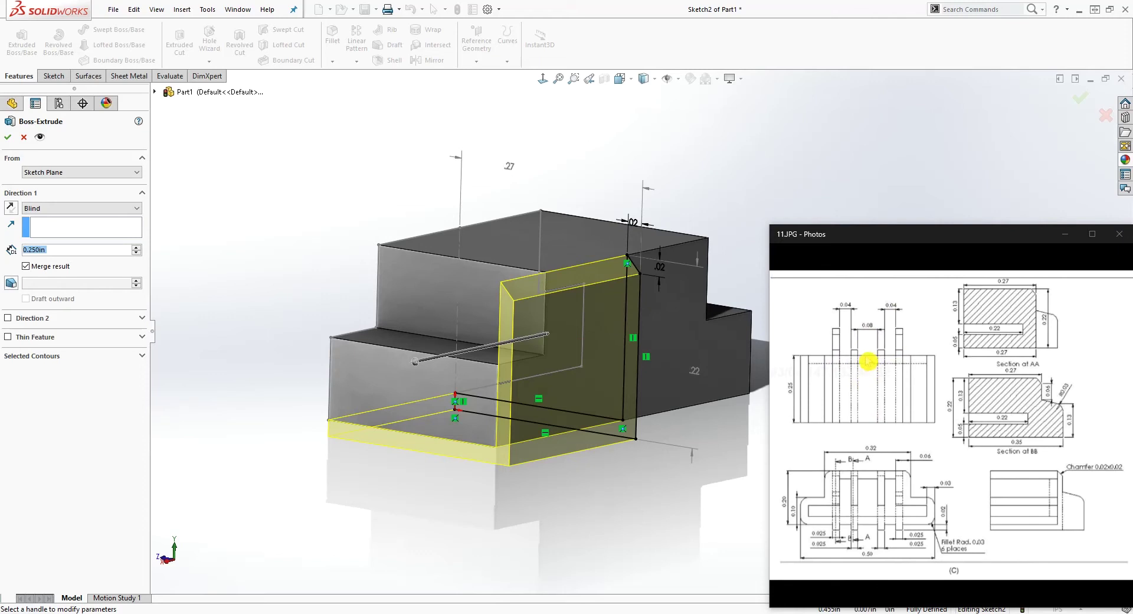
middle_drag(572, 356, 561, 354)
click(47, 227)
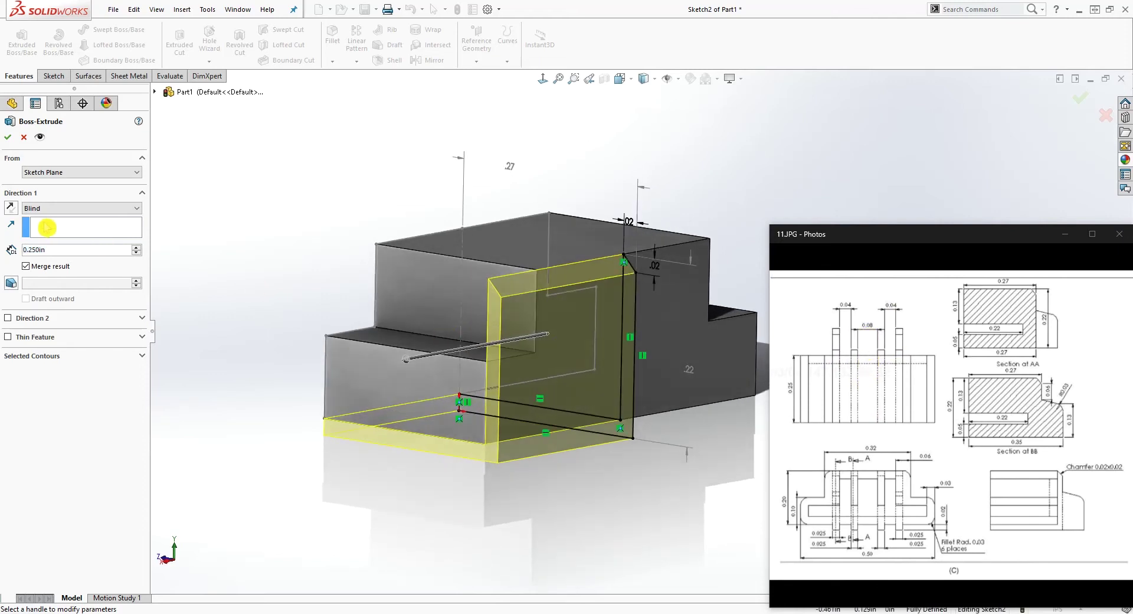
click(89, 172)
click(39, 207)
middle_drag(528, 497, 498, 497)
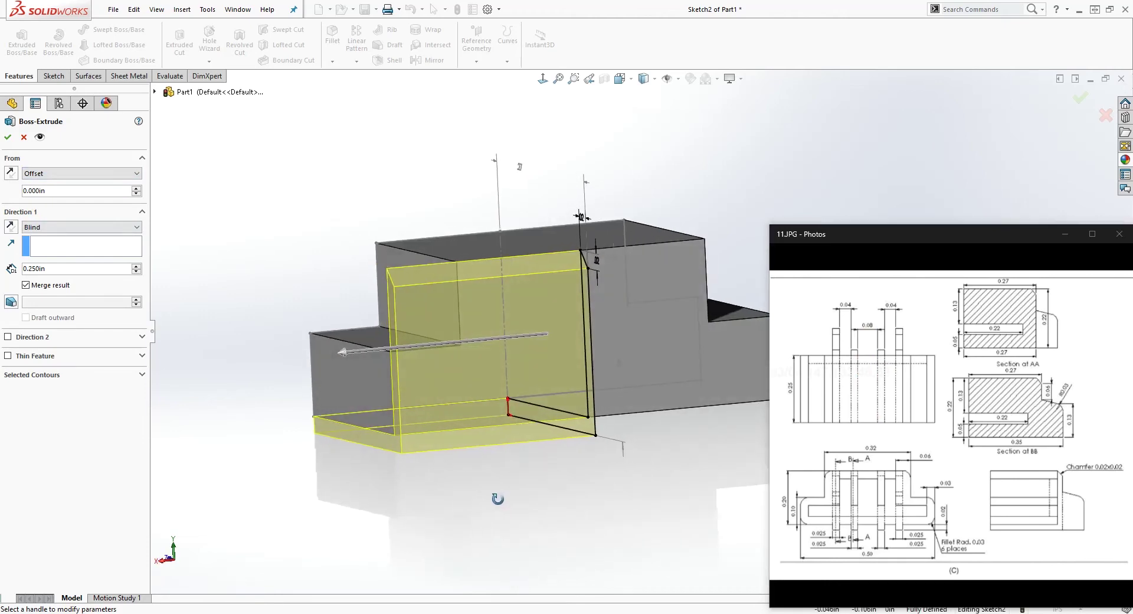
click(67, 190)
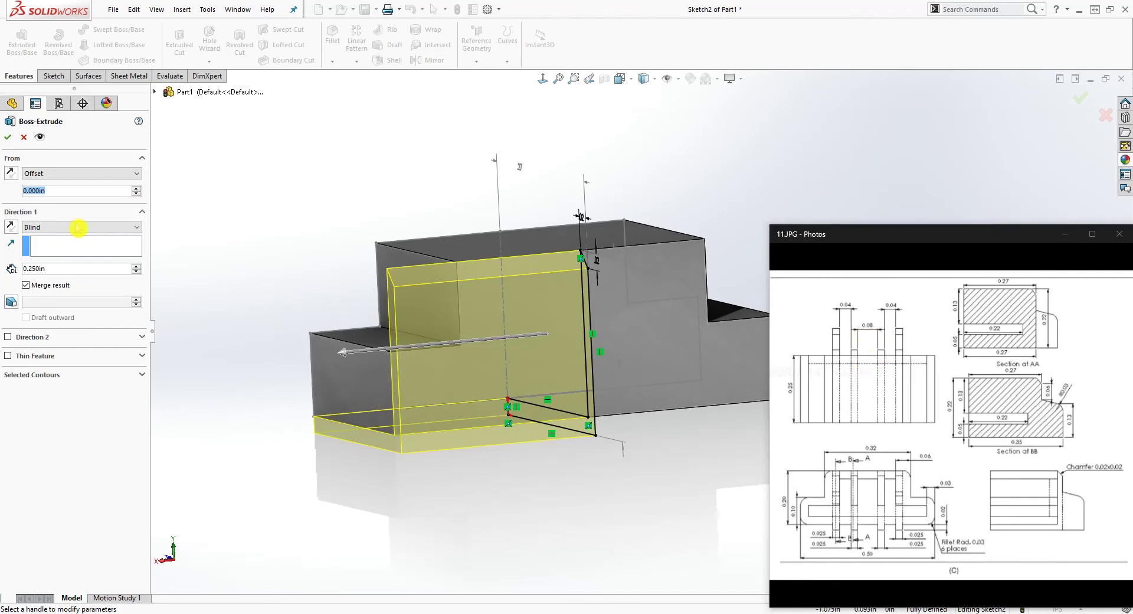
text(.04)
key(Return)
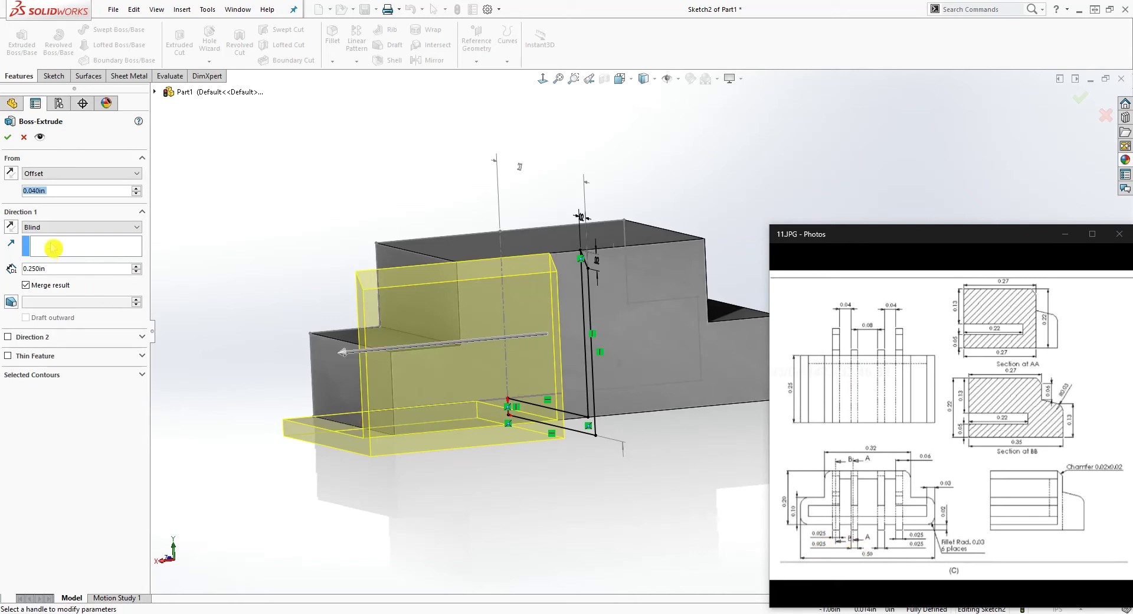
Step: Set the extrusion's blind depth to 0.025 in and create the first rib
click(46, 268)
text(0.025)
key(Return)
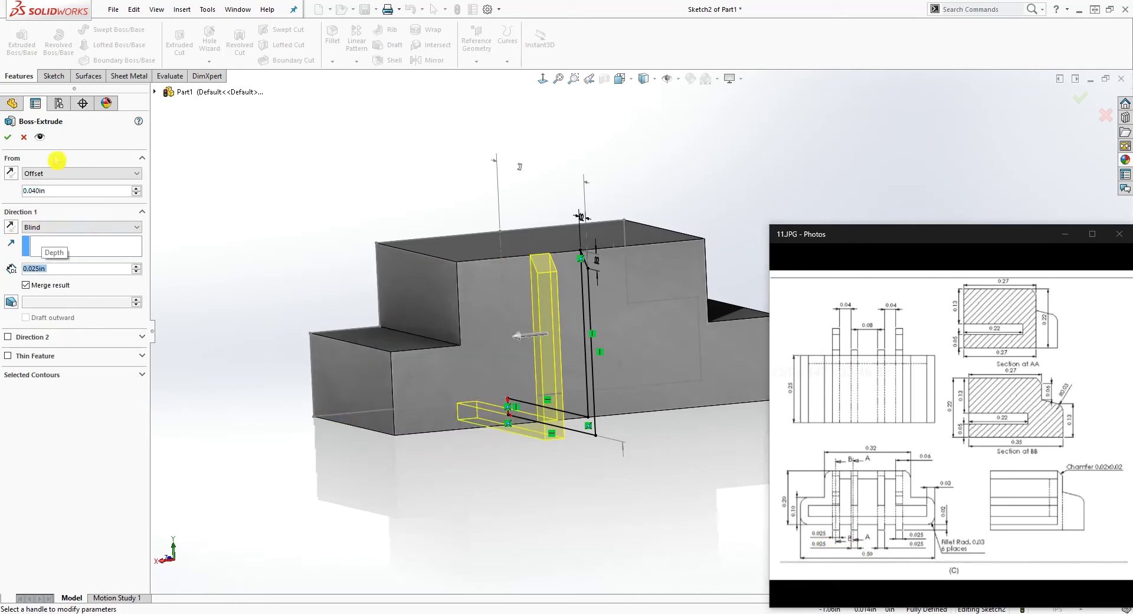
click(8, 142)
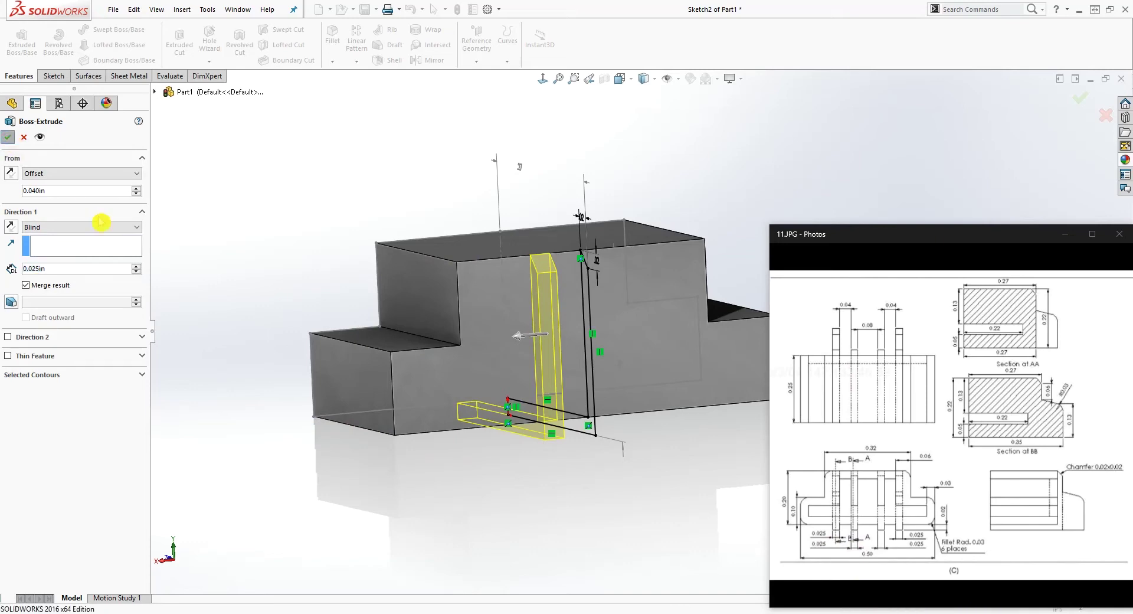
Step: Make the first rib's profile sketch visible in the model
mouse_move(355, 374)
middle_down()
mouse_move(515, 524)
mouse_move(464, 261)
middle_up()
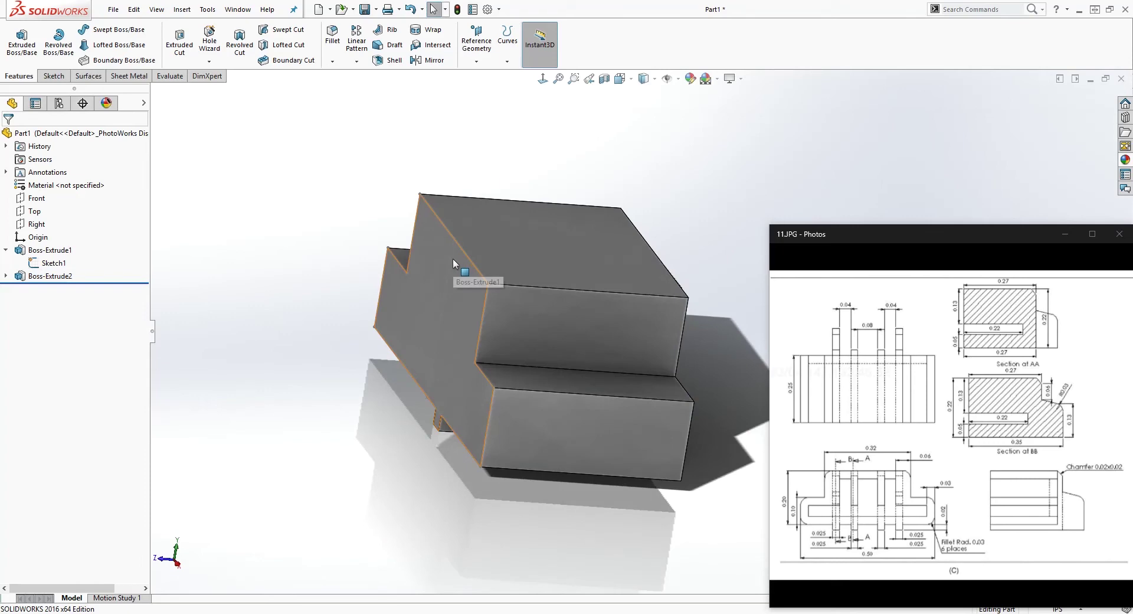
right_click(448, 257)
key(Escape)
right_click(41, 263)
key(Escape)
click(6, 250)
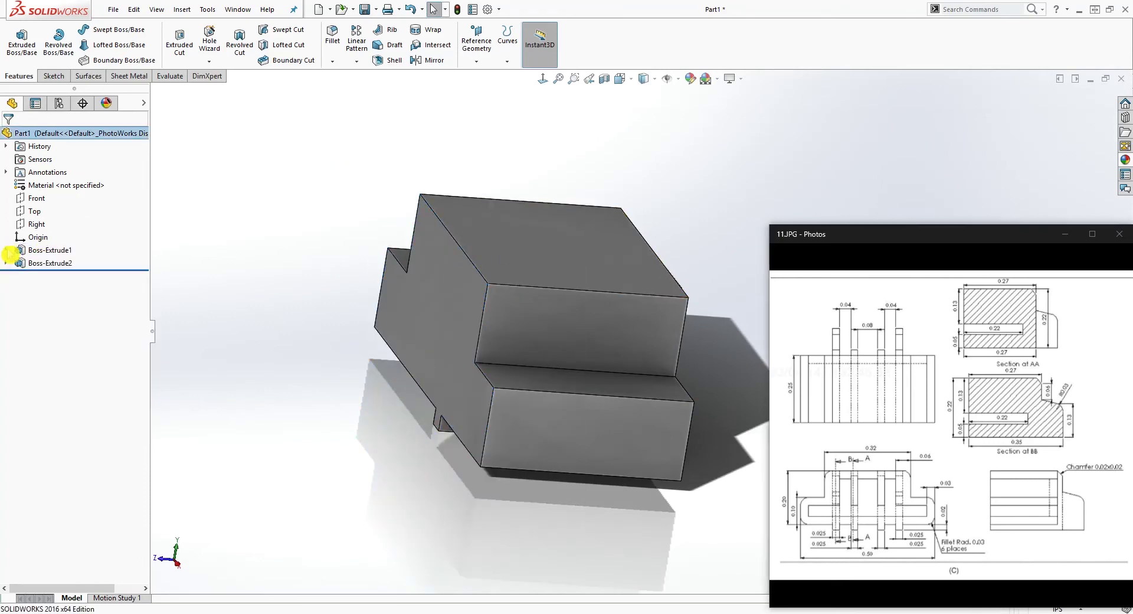
scroll(418, 424, up, 4)
mouse_move(418, 425)
middle_down()
mouse_move(580, 323)
mouse_move(551, 286)
mouse_move(546, 351)
mouse_move(572, 358)
middle_up()
click(6, 263)
right_click(49, 278)
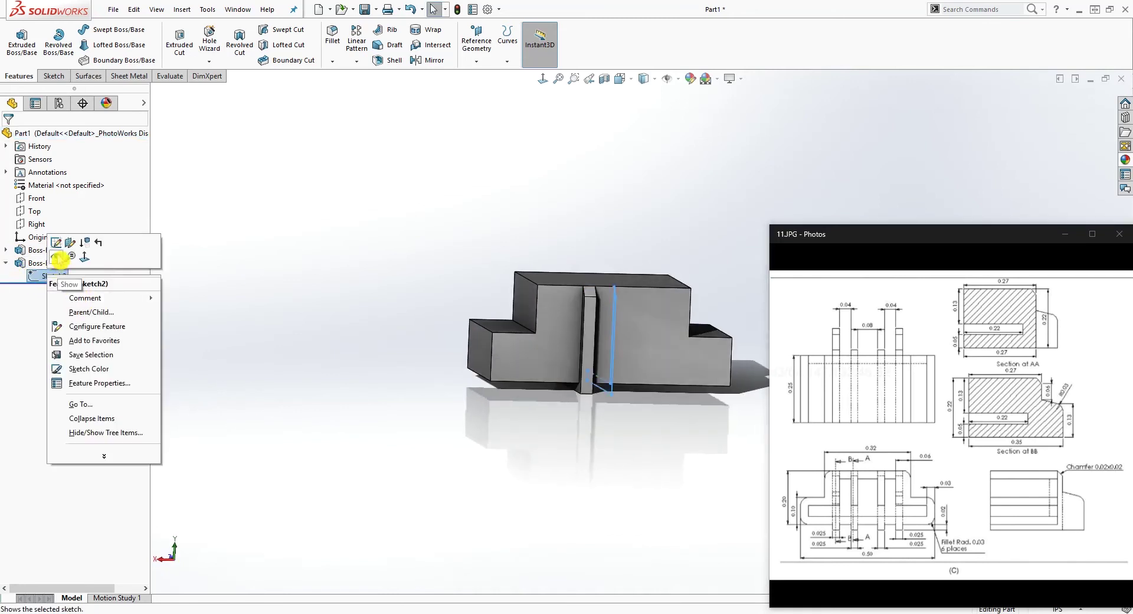
click(56, 254)
Step: Extrude the same profile sketch 0.025 in as a second rib, starting at an offset of .08+.025 in from the sketch plane
middle_drag(470, 517, 502, 502)
scroll(614, 345, down, 3)
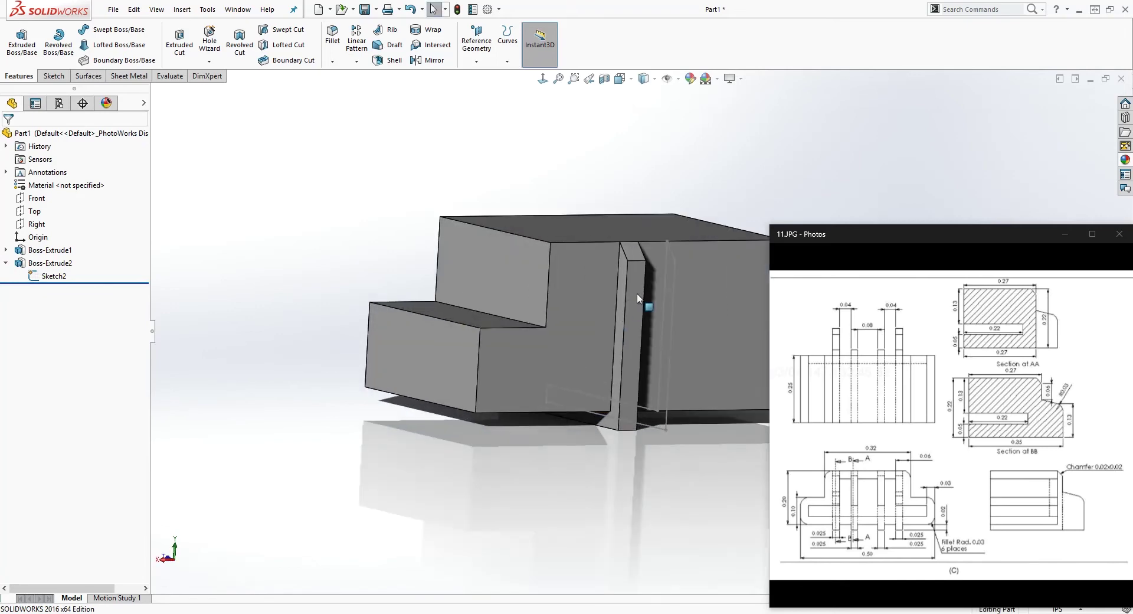
click(19, 57)
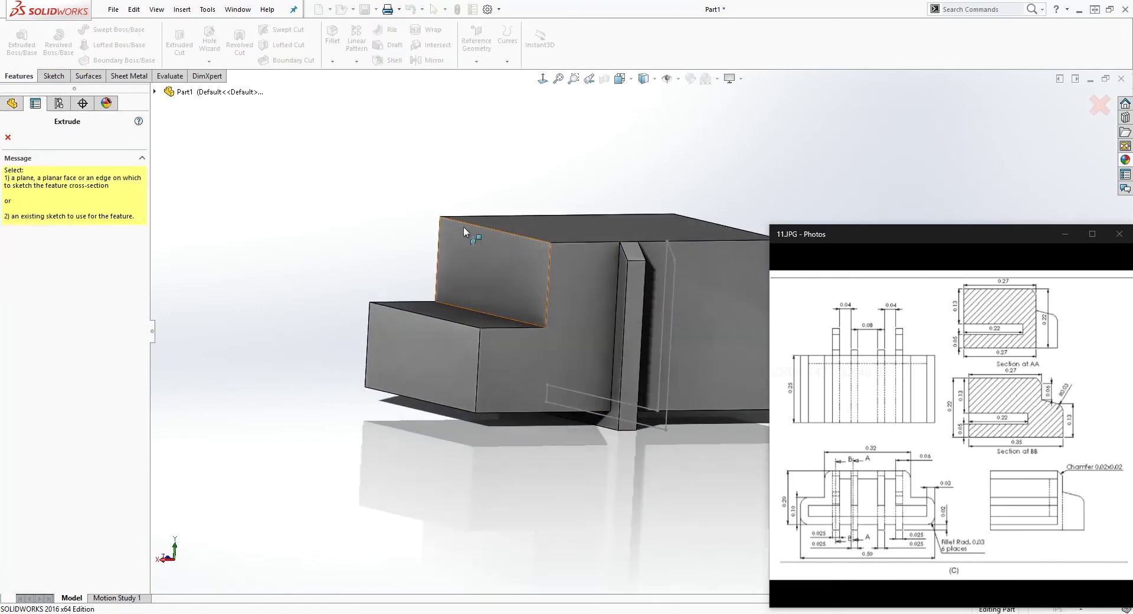
click(674, 269)
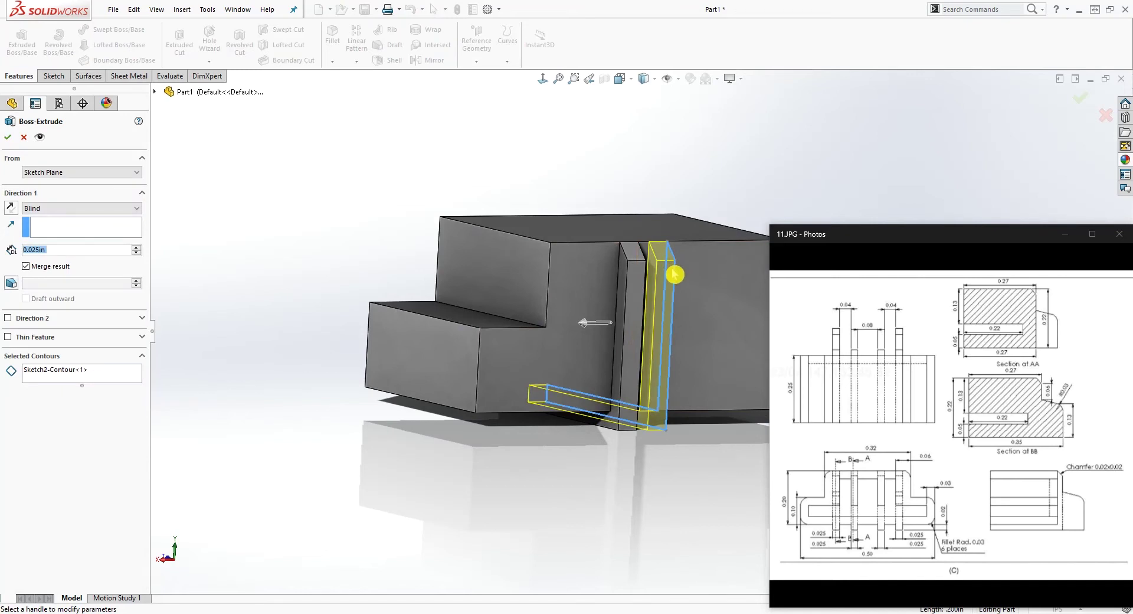
click(88, 170)
click(59, 206)
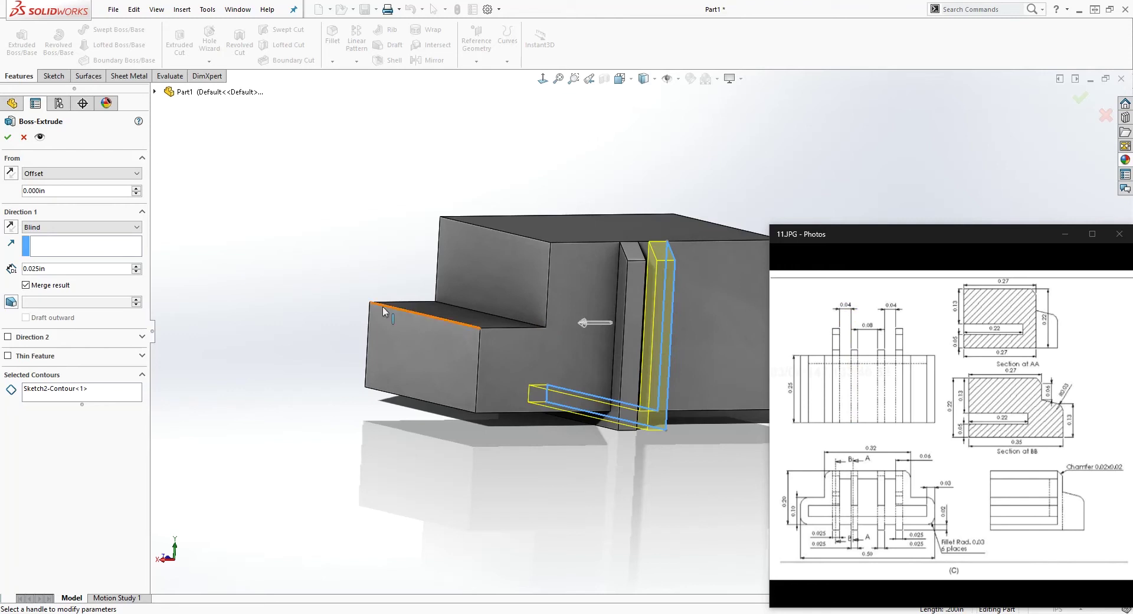
double_click(79, 190)
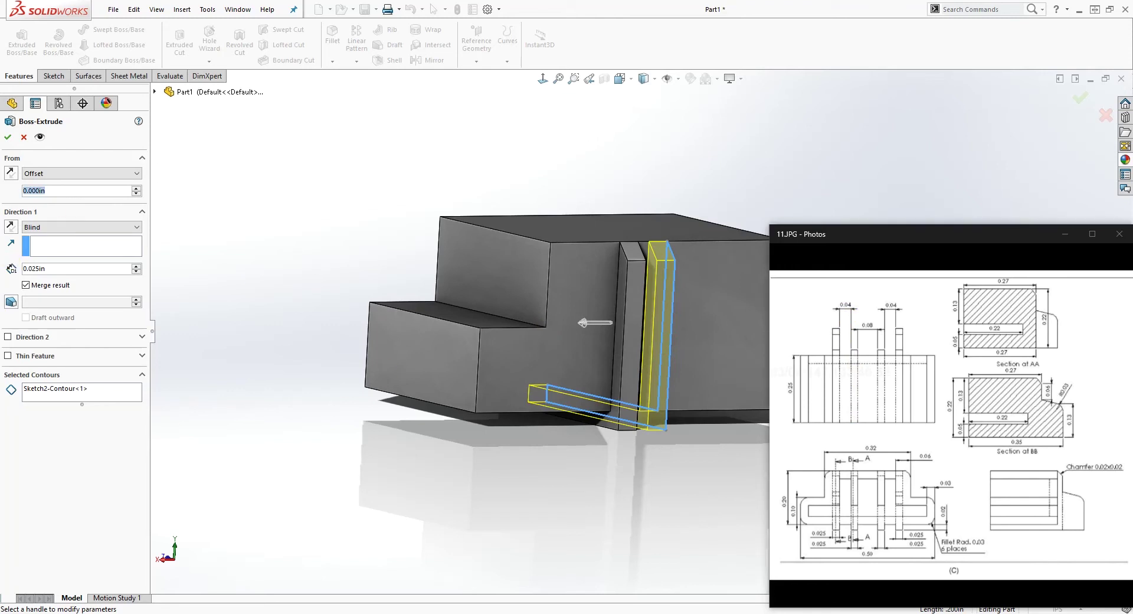
text(.08+)
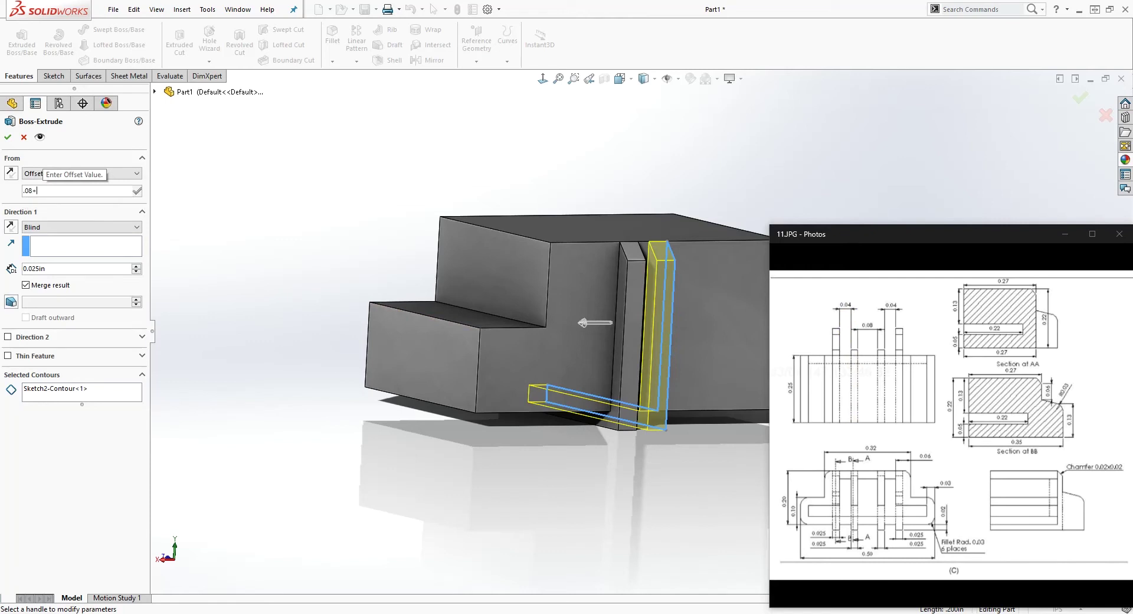
text(.025)
key(Return)
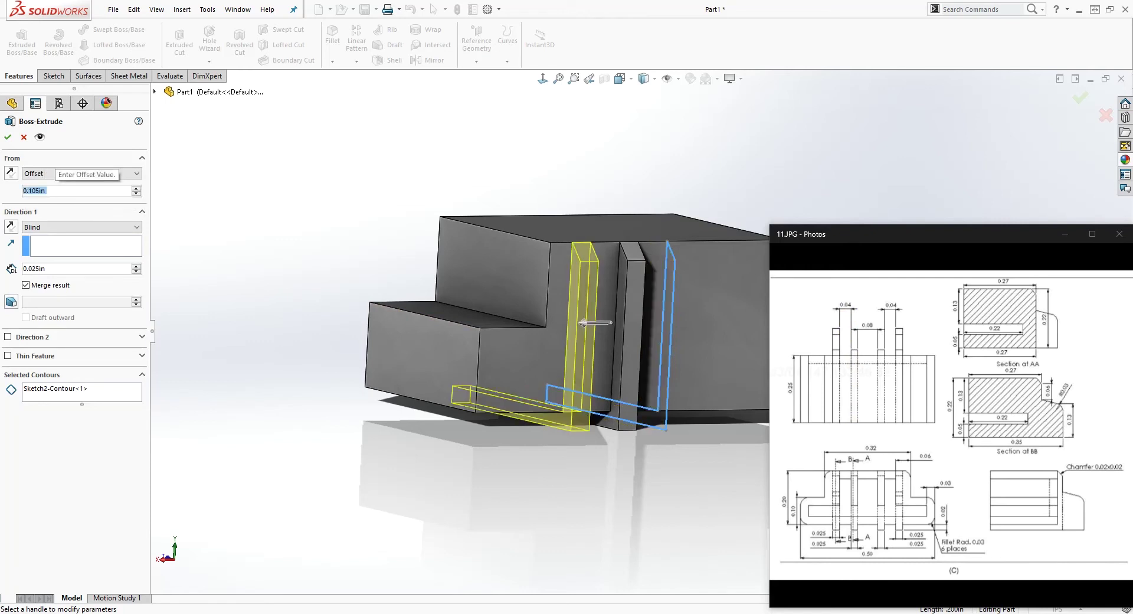
middle_drag(419, 353, 301, 392)
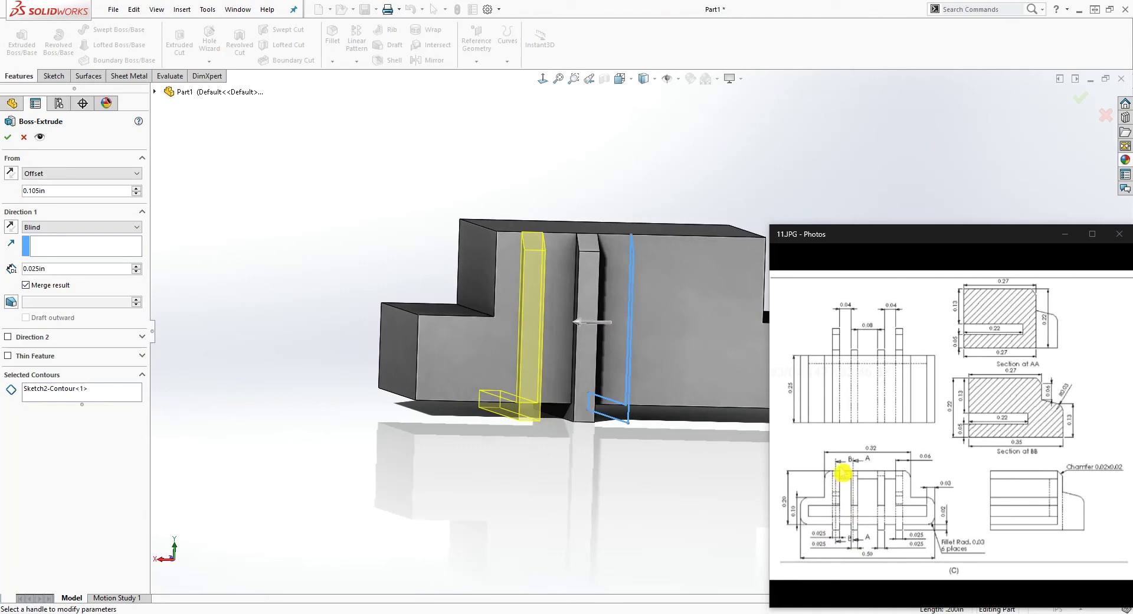
click(8, 137)
Step: Measure the gap between the facing sides of the two ribs
scroll(623, 332, up, 3)
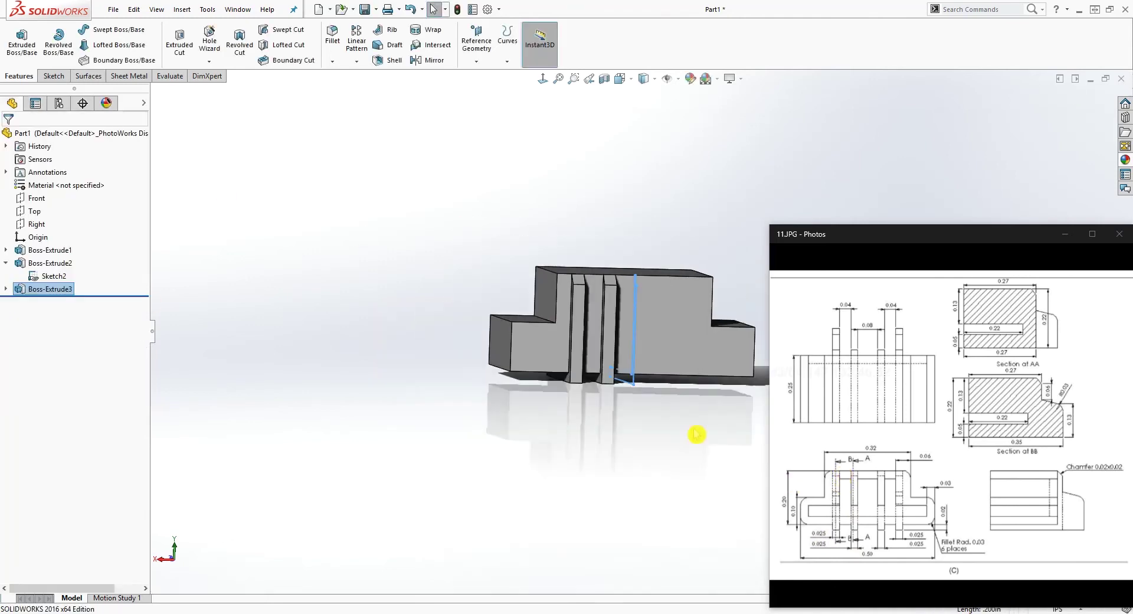
scroll(685, 378, down, 4)
scroll(655, 273, down, 1)
scroll(634, 330, up, 1)
mouse_move(541, 201)
middle_down()
mouse_move(526, 189)
mouse_move(521, 219)
mouse_move(533, 197)
middle_up()
middle_drag(429, 301, 416, 324)
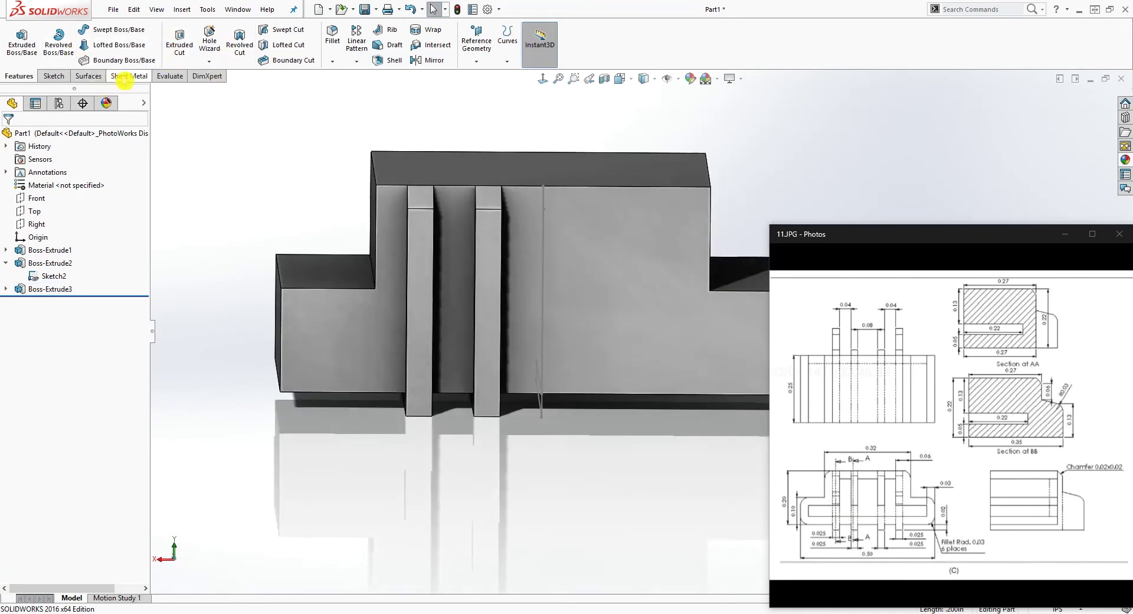
click(154, 75)
click(48, 52)
middle_drag(524, 380, 373, 271)
click(581, 269)
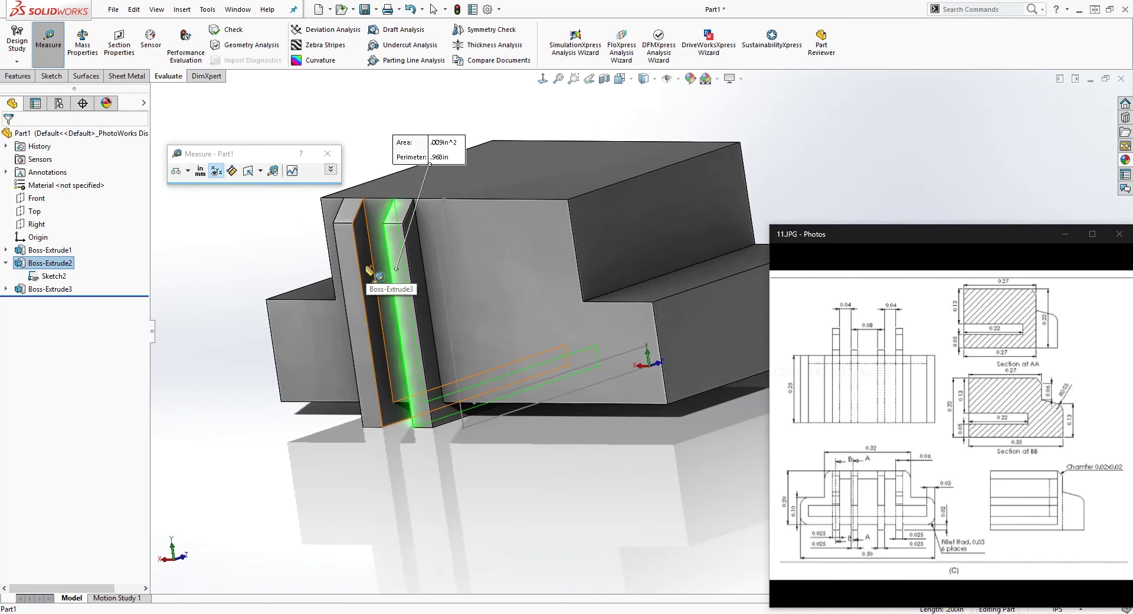
click(372, 273)
middle_drag(362, 543, 479, 540)
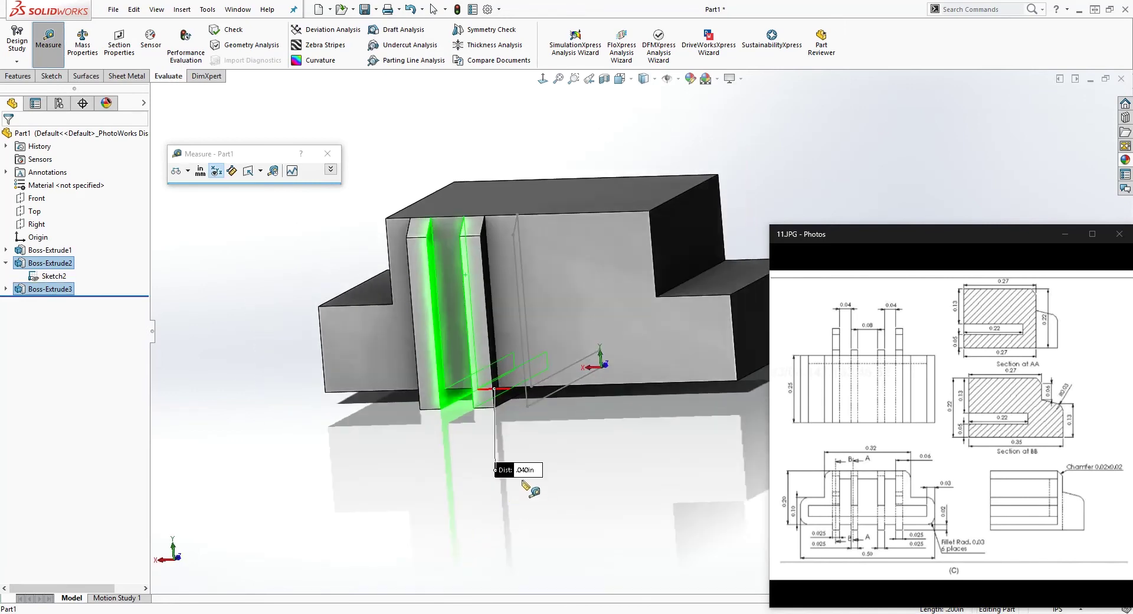
middle_drag(512, 480, 537, 484)
key(Escape)
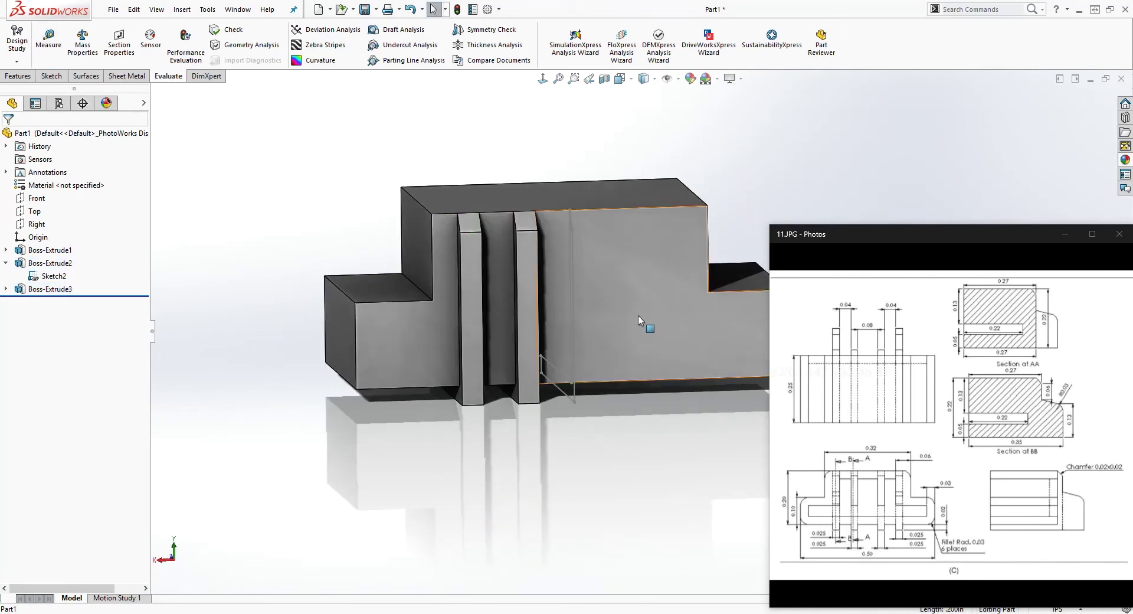
Step: Hide the ribs' profile sketch
scroll(594, 327, down, 1)
right_click(555, 381)
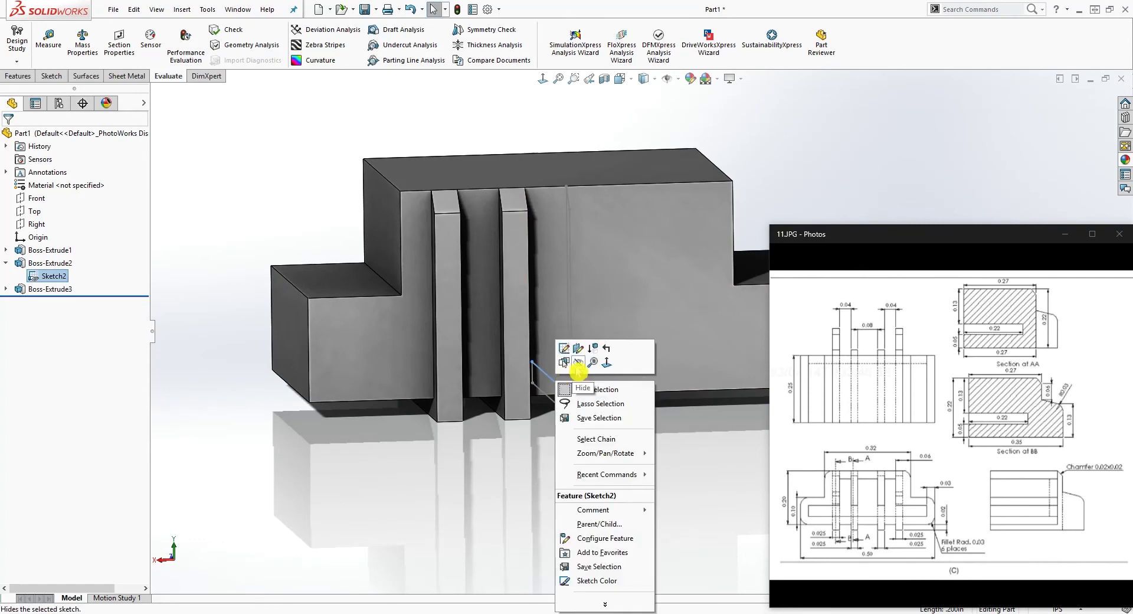
click(574, 379)
middle_drag(529, 440, 511, 406)
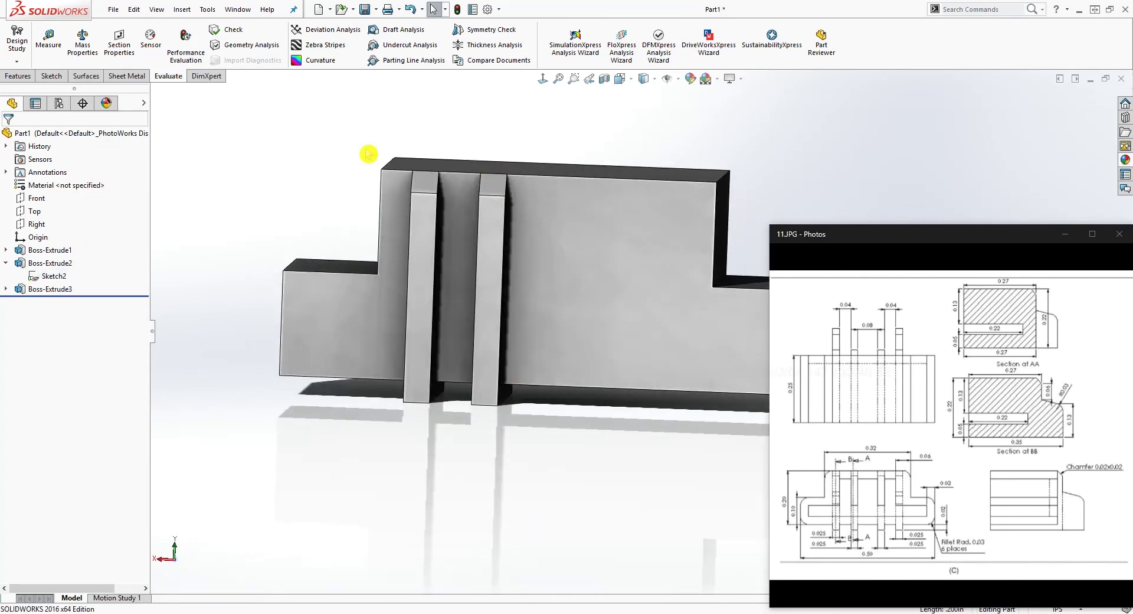
Step: Mirror both rib extrusions, Boss-Extrude2 and Boss-Extrude3, about the Right plane
middle_drag(420, 459, 437, 436)
click(18, 76)
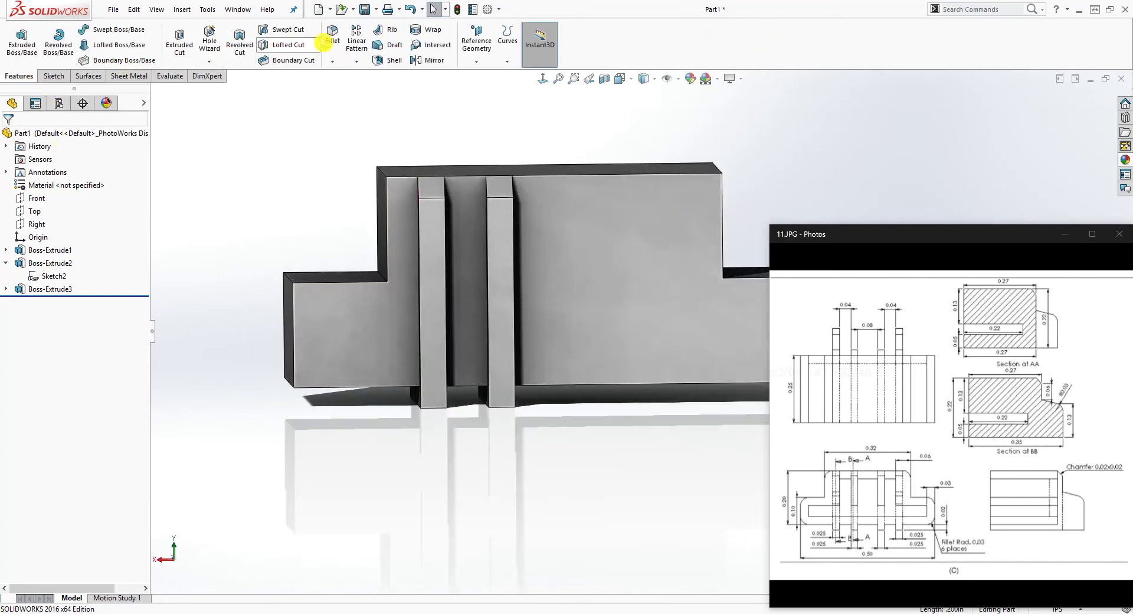
click(420, 62)
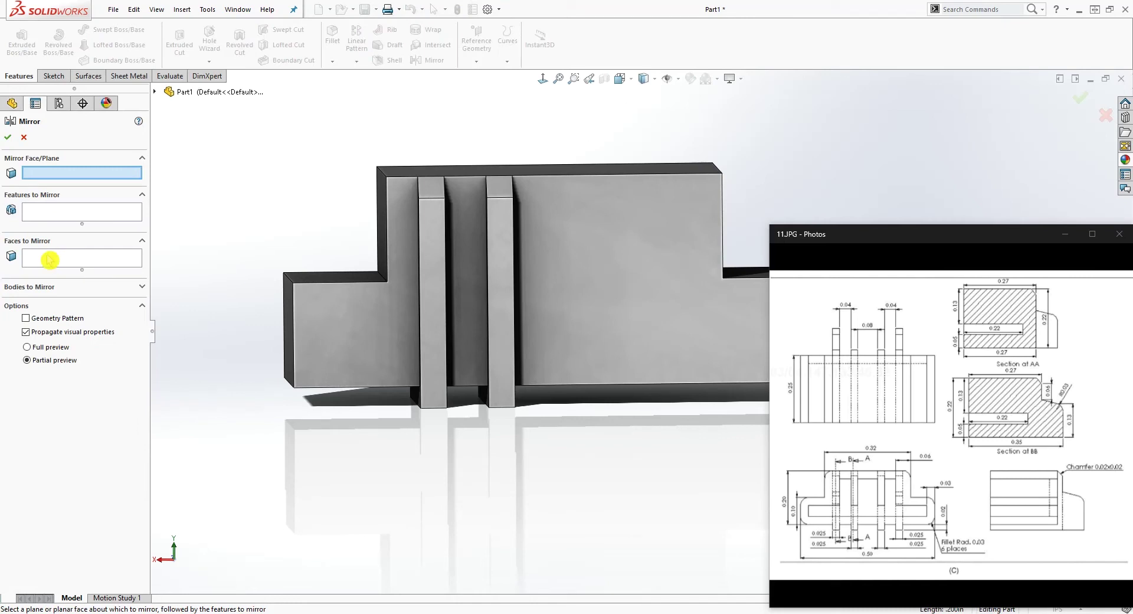
click(155, 92)
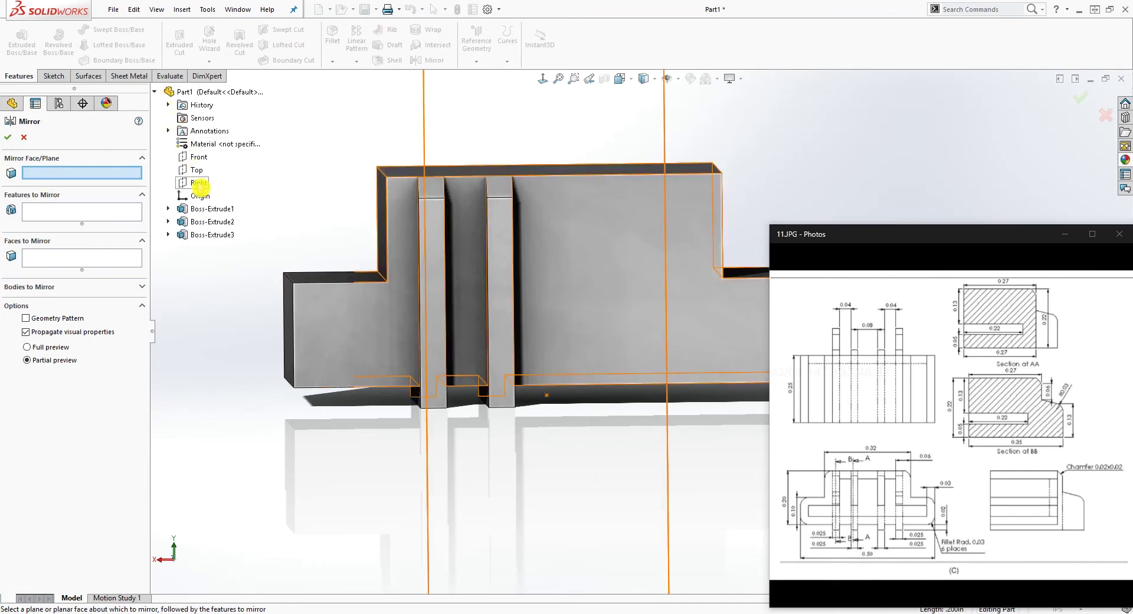
click(198, 183)
scroll(488, 404, up, 5)
middle_drag(488, 404, 714, 314)
scroll(558, 391, down, 3)
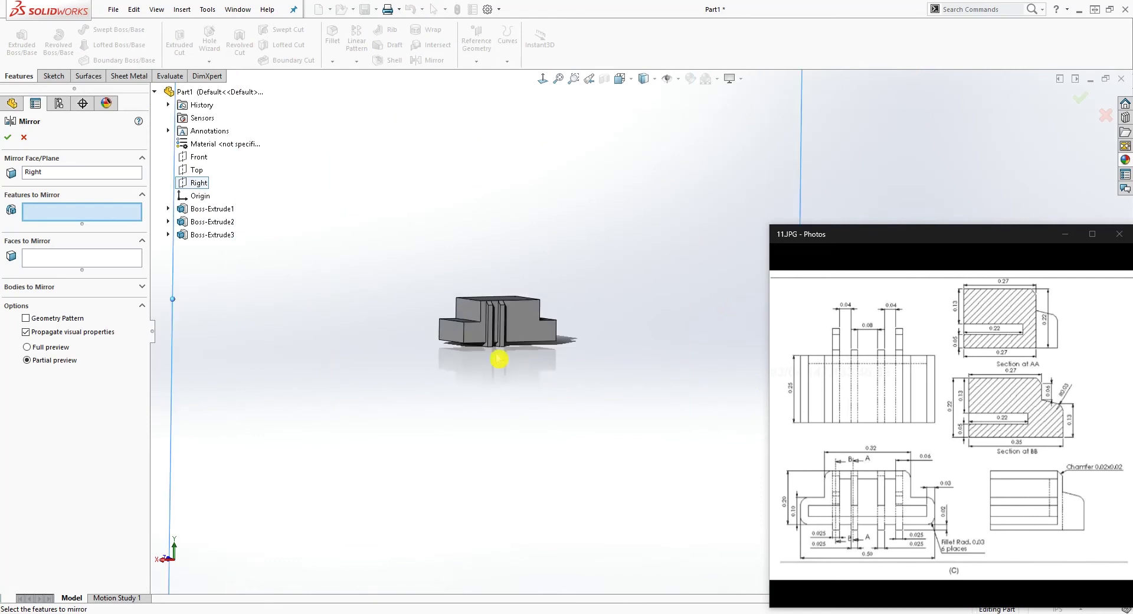
click(223, 223)
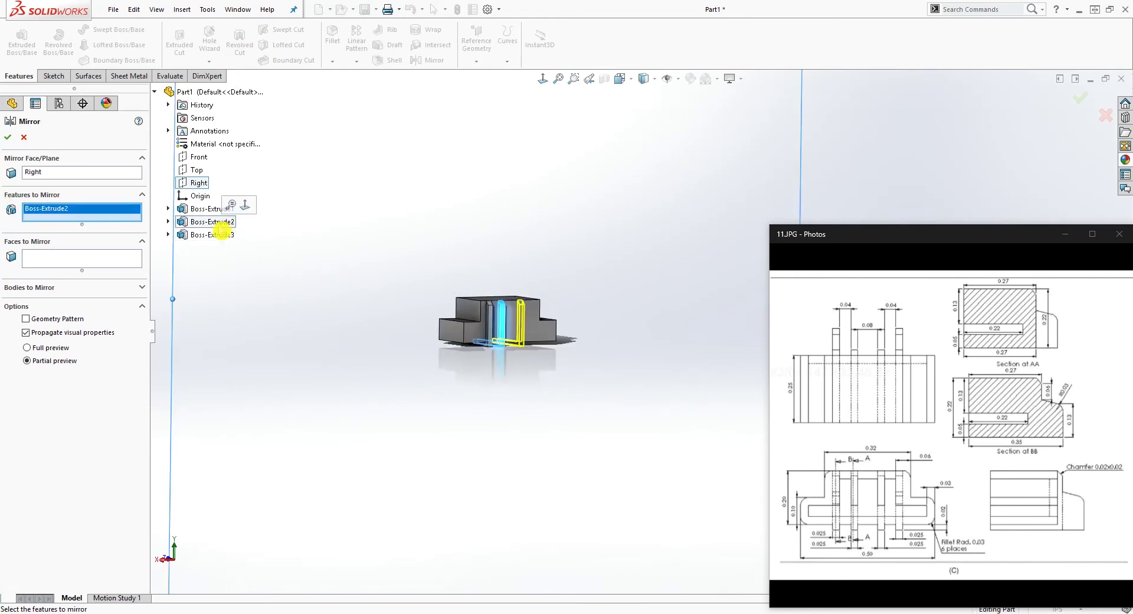
click(209, 235)
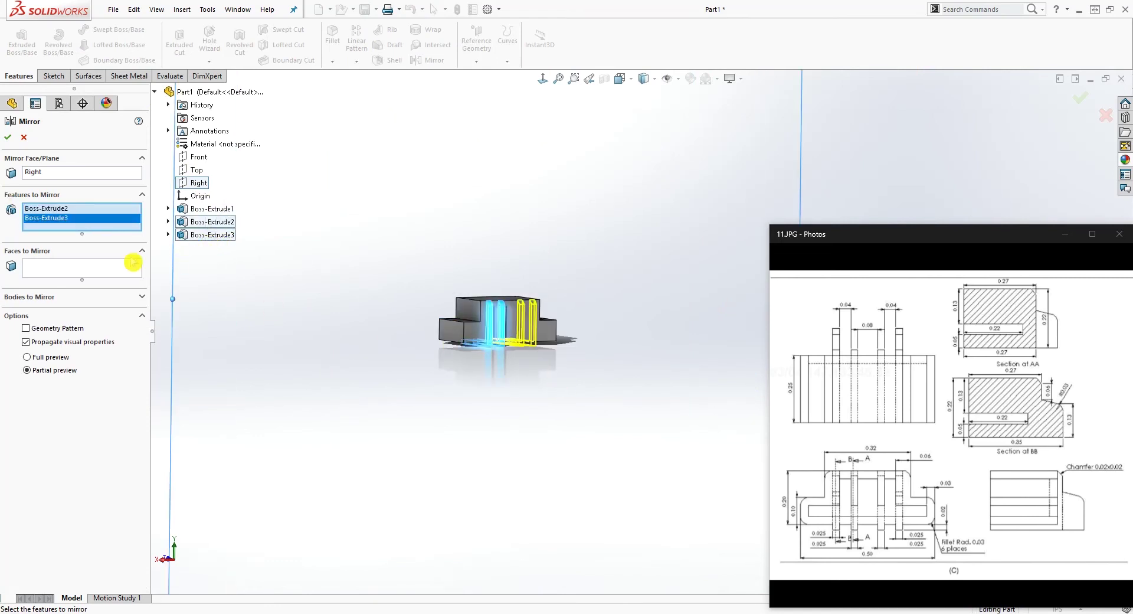
click(12, 141)
scroll(545, 307, down, 5)
middle_drag(411, 315, 540, 324)
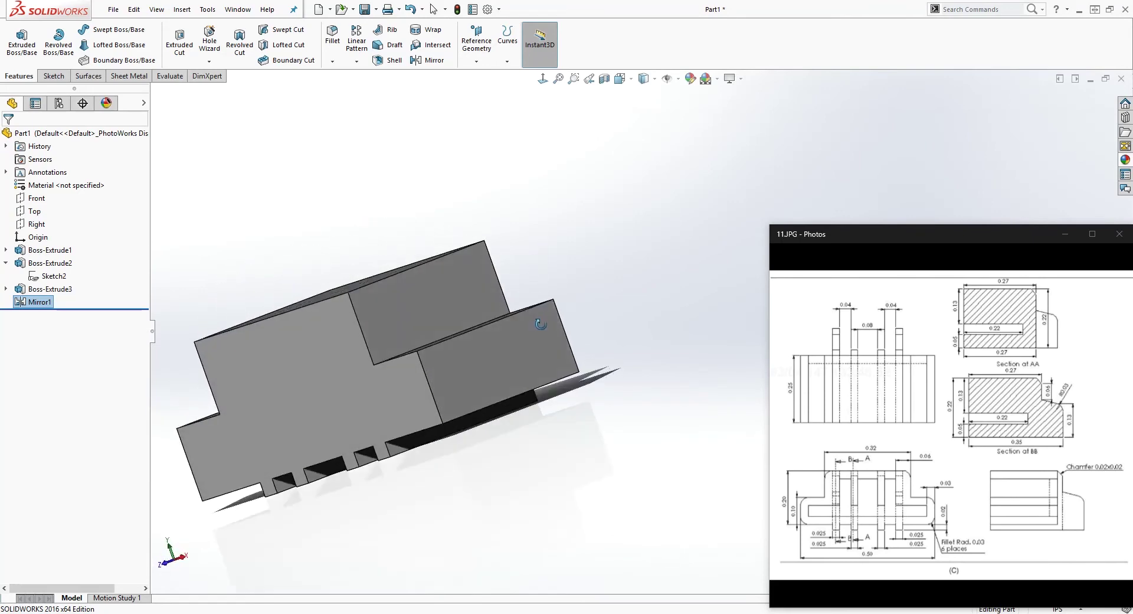
Step: Start a sketch on the outer side face of the outermost rib, Boss-Extrude3
middle_drag(482, 345, 436, 407)
click(473, 215)
click(543, 78)
scroll(415, 345, down, 5)
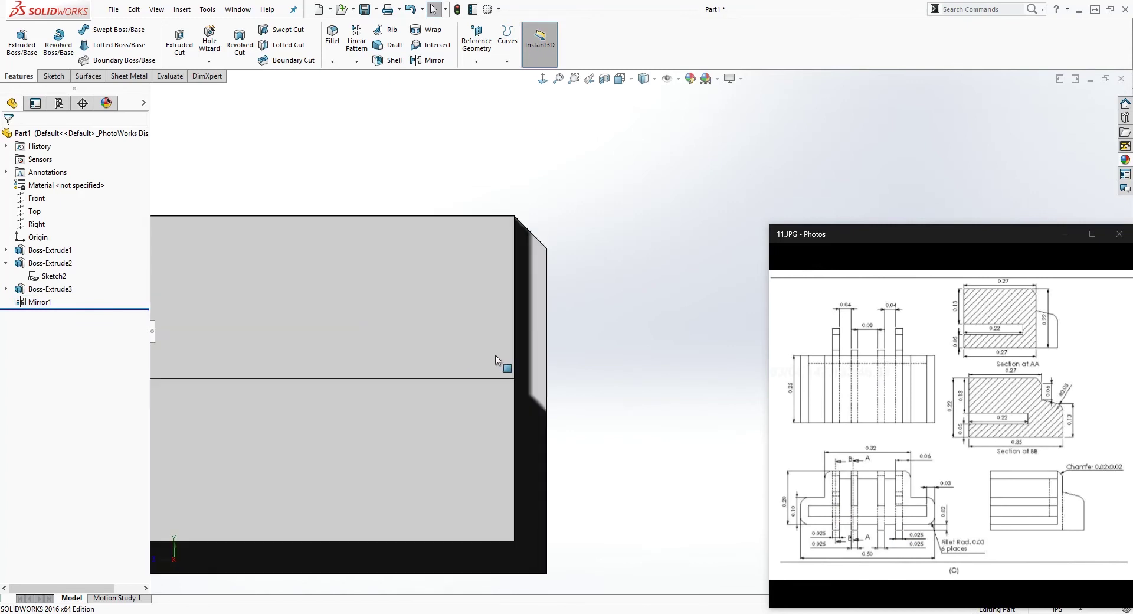
click(533, 310)
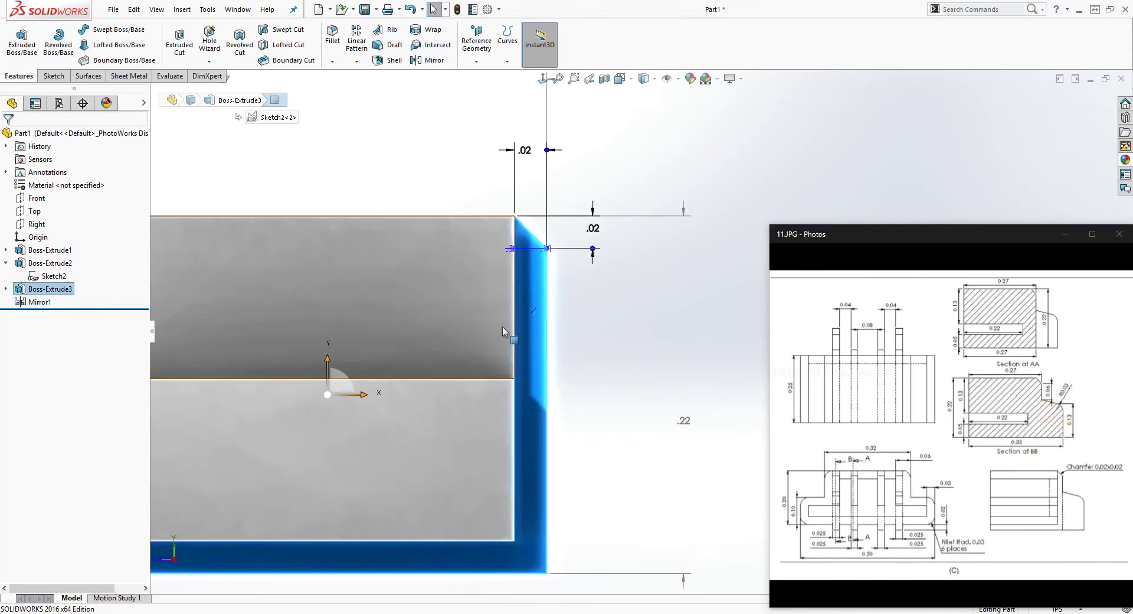
mouse_move(602, 381)
middle_down()
mouse_move(574, 385)
mouse_move(556, 364)
mouse_move(657, 353)
middle_up()
scroll(654, 354, up, 2)
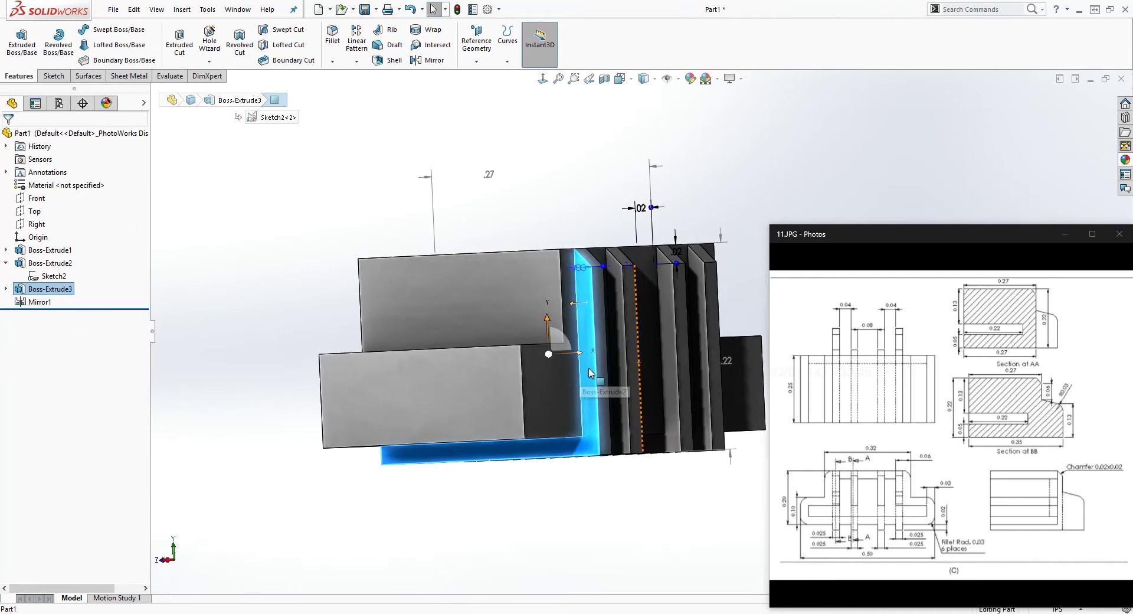
click(47, 76)
click(17, 37)
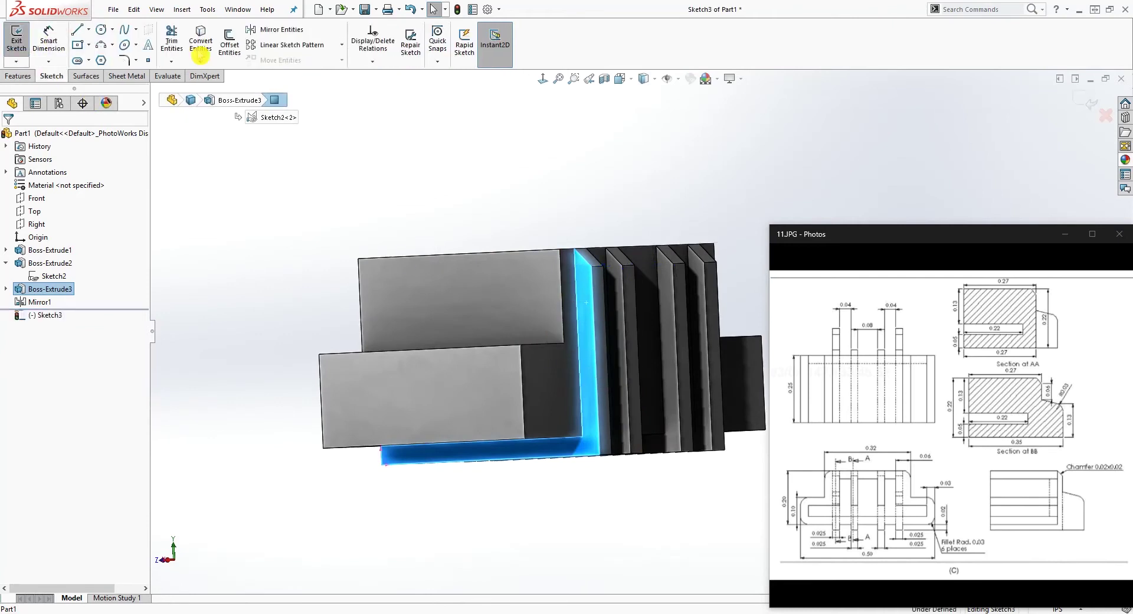
click(542, 79)
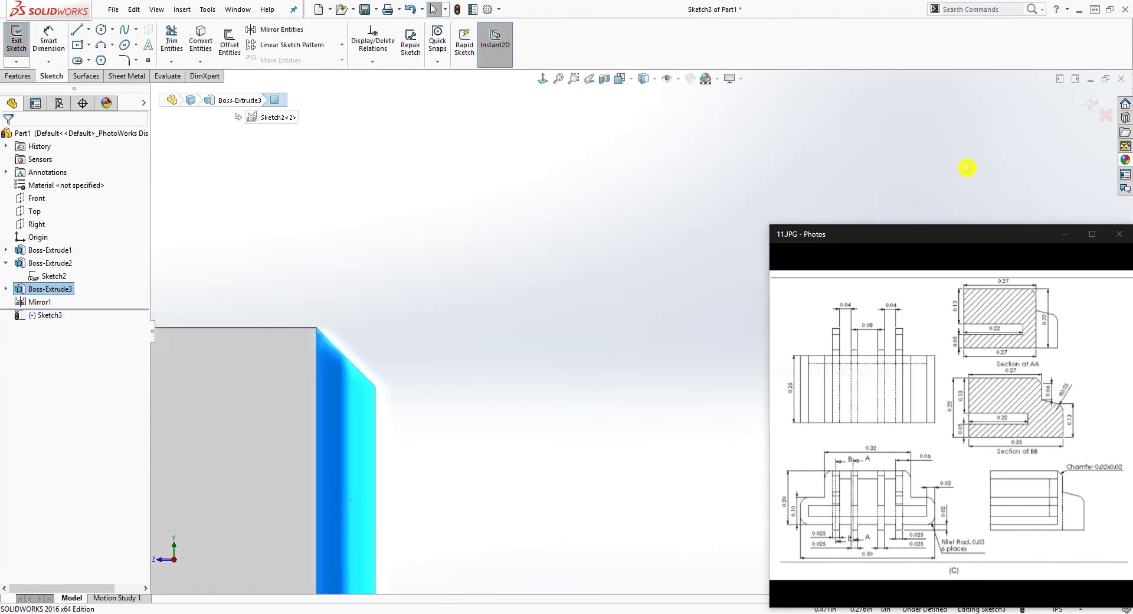
scroll(627, 527, up, 2)
click(683, 437)
scroll(683, 437, down, 1)
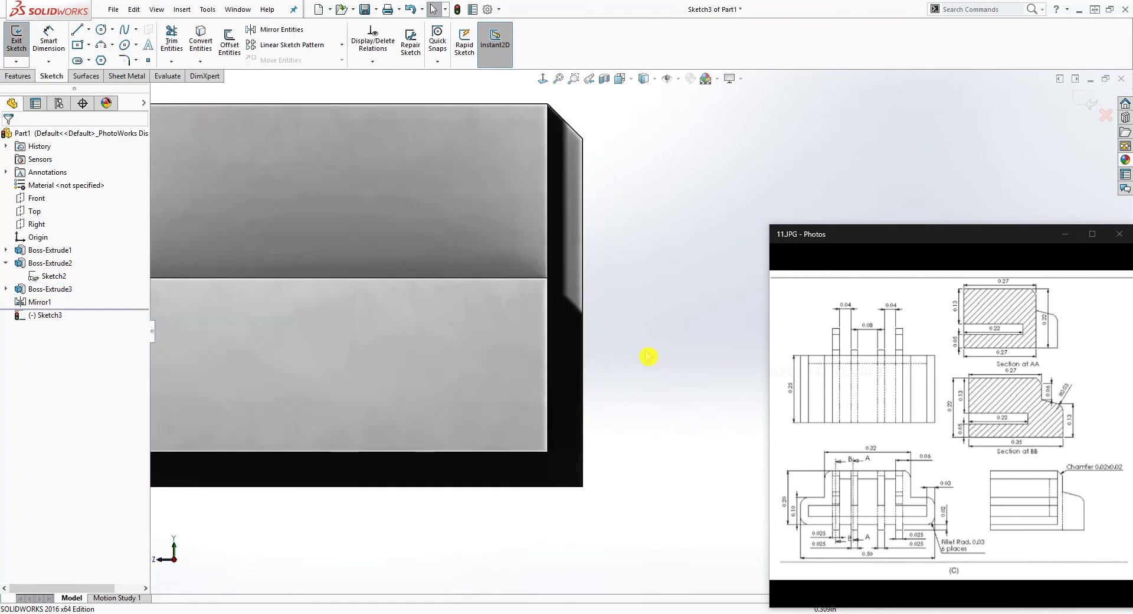
Step: Sketch a closed four-sided profile with a sloping upper edge against the rib's front edge, about 0.13 in tall there and ending at the rib's base
key(l)
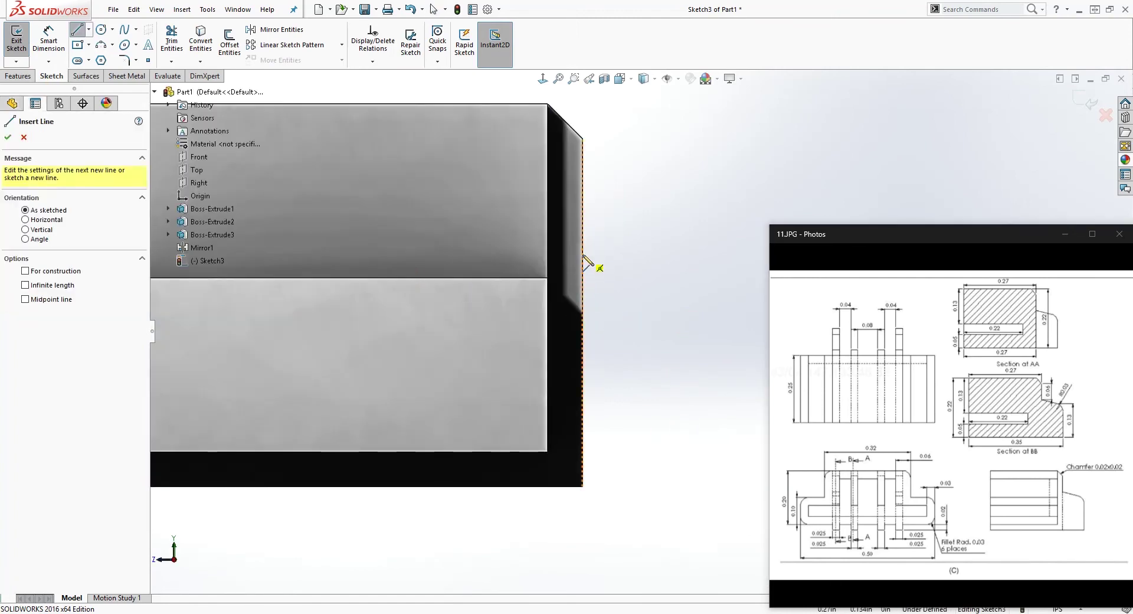
click(583, 253)
click(714, 282)
click(714, 487)
click(582, 486)
click(585, 259)
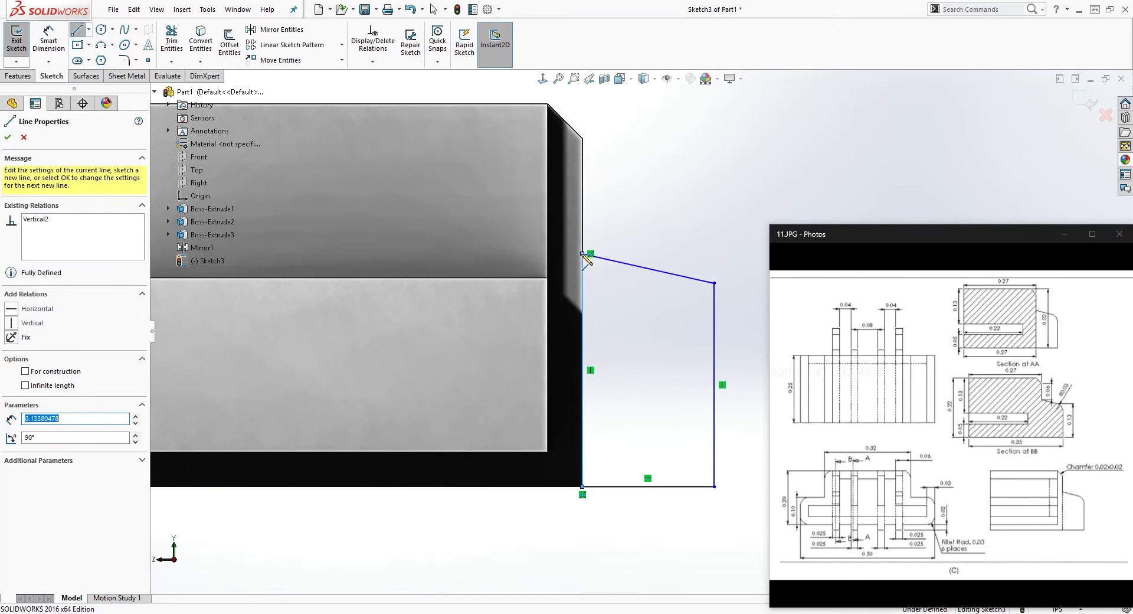
key(Escape)
Step: Show the ribs' profile sketch, Sketch2, under Boss-Extrude2
key(f)
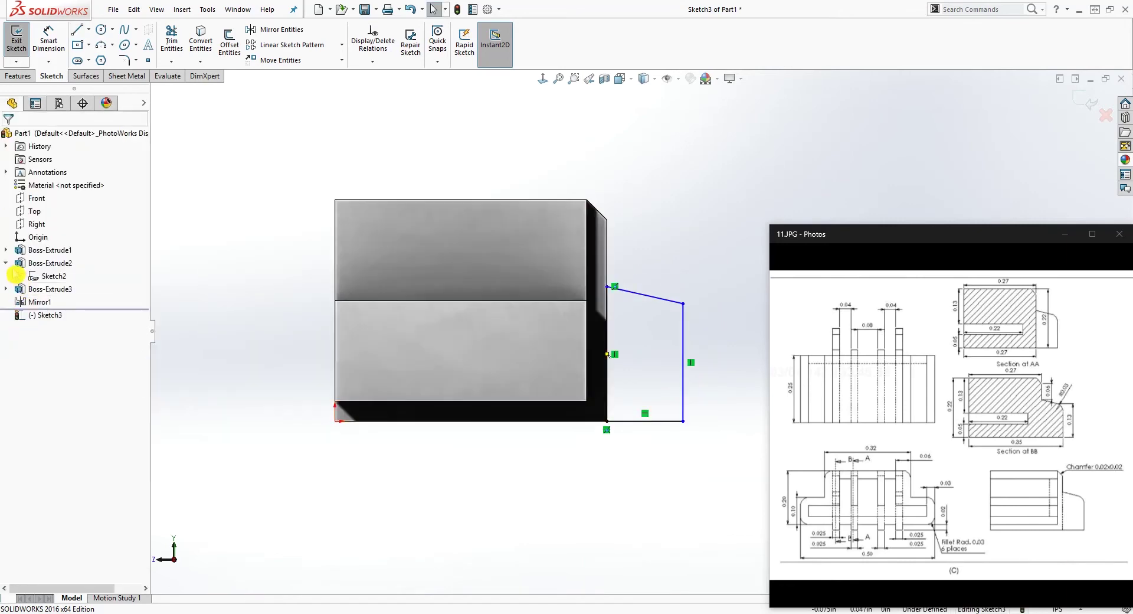
right_click(42, 277)
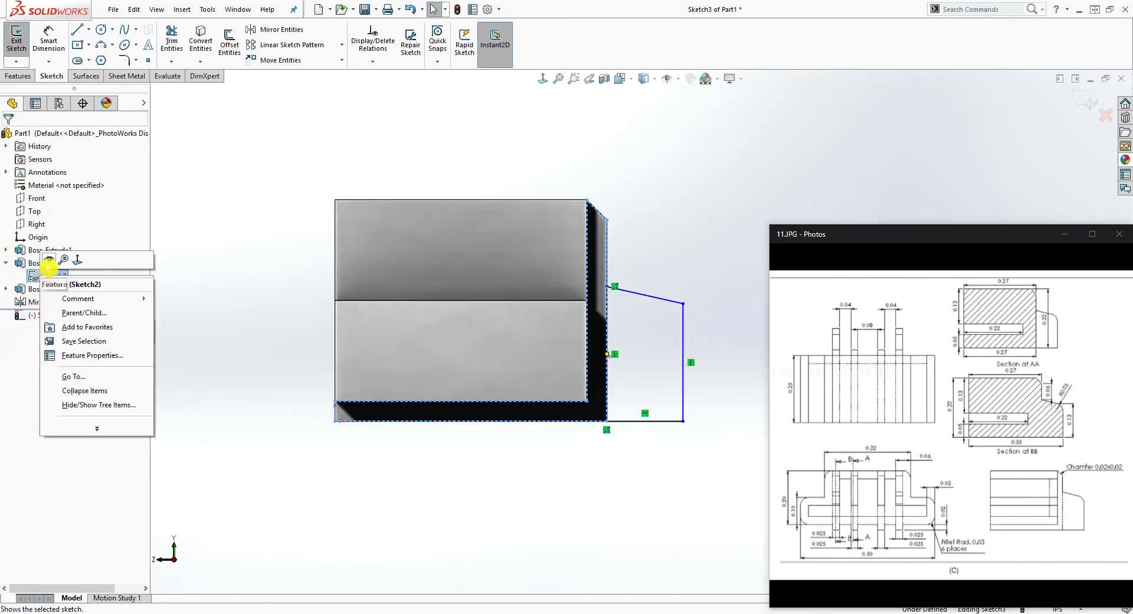
click(48, 263)
key(z)
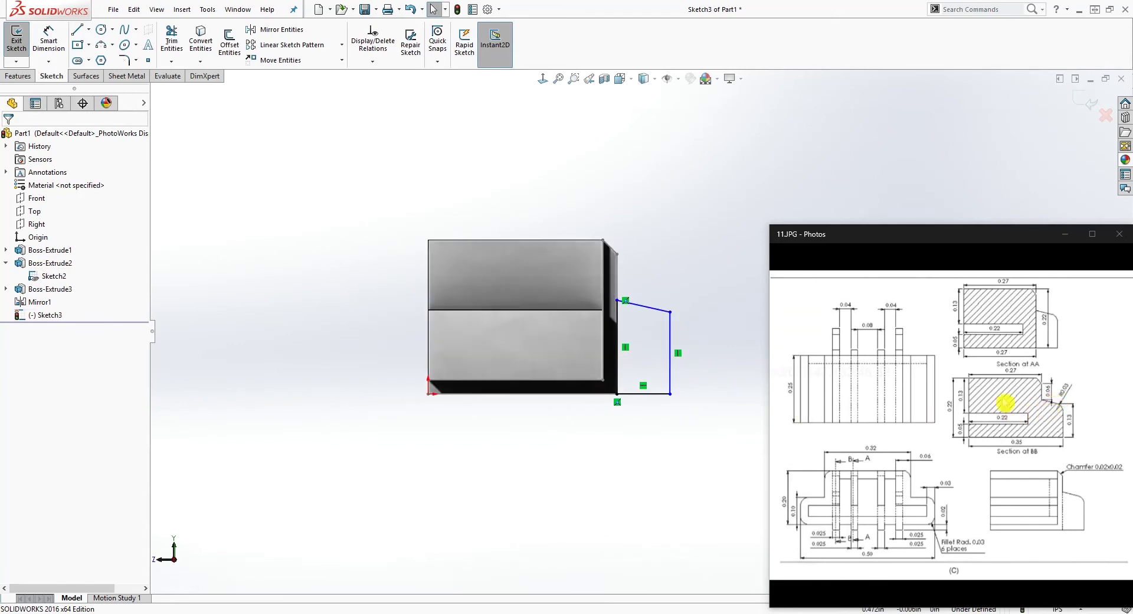
Step: Dimension the vertical distance from the rib chamfer's lower corner to the start of the profile's sloping line as .06 in
scroll(668, 277, down, 2)
right_drag(670, 309, 554, 156)
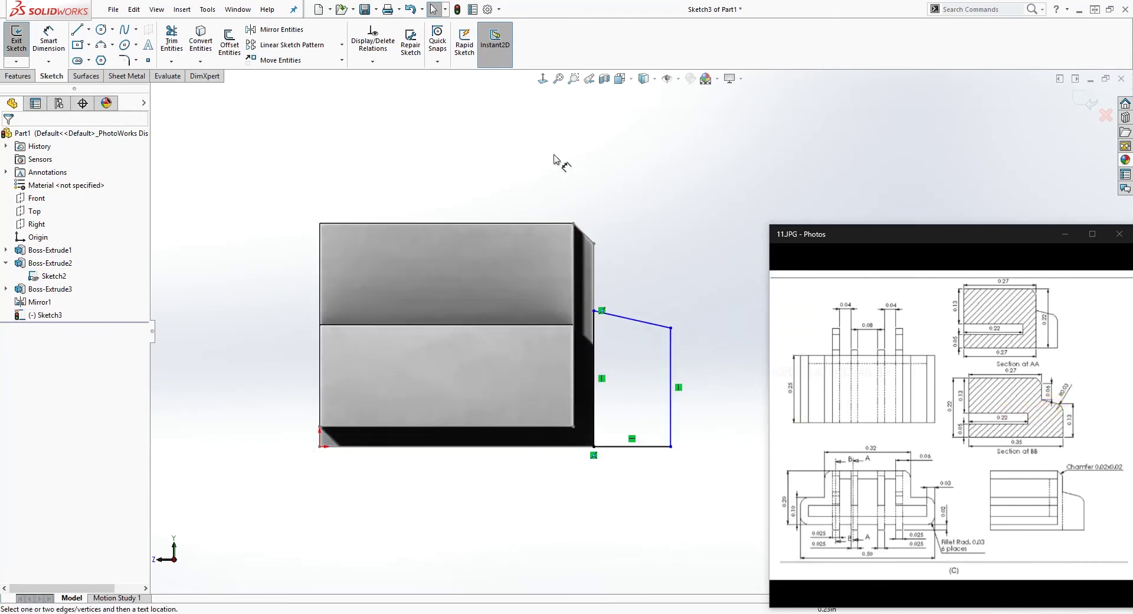
click(593, 243)
click(595, 311)
click(594, 243)
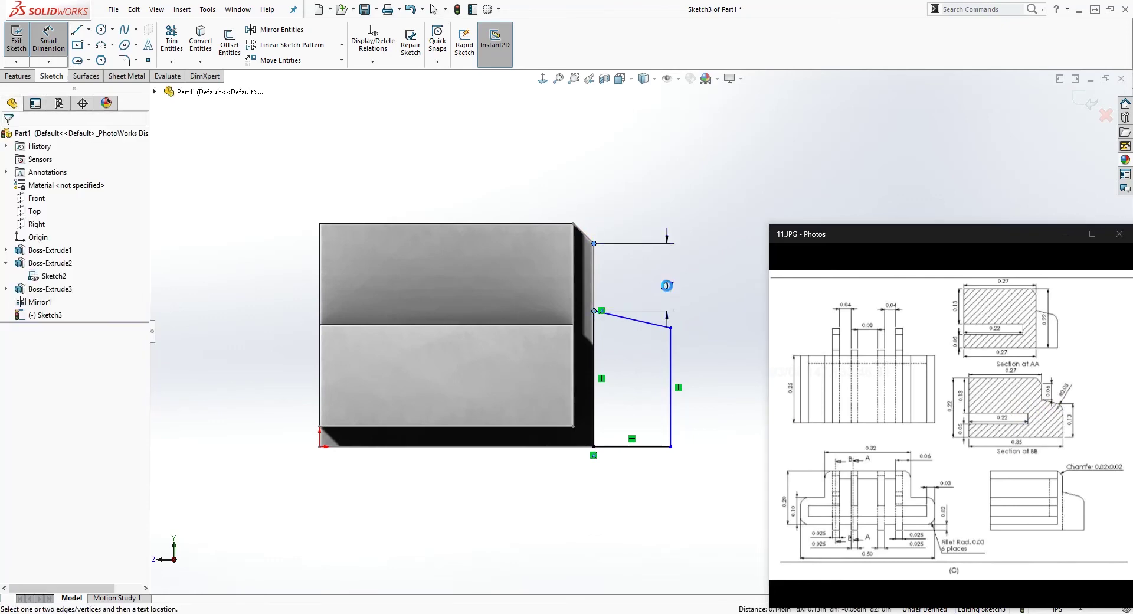
click(664, 288)
text(.06)
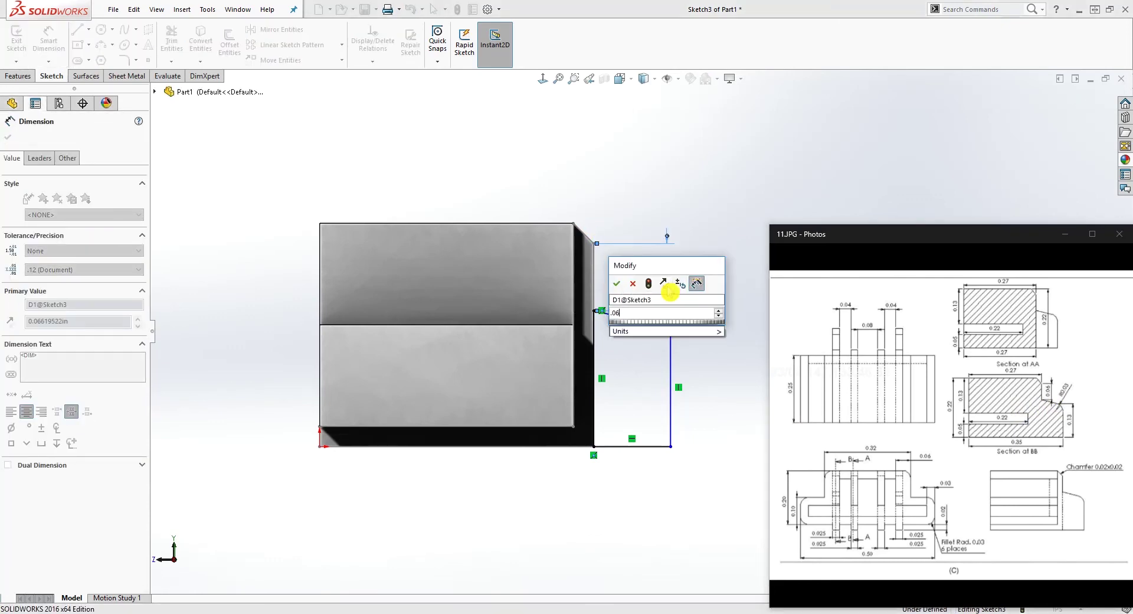
key(Return)
key(Escape)
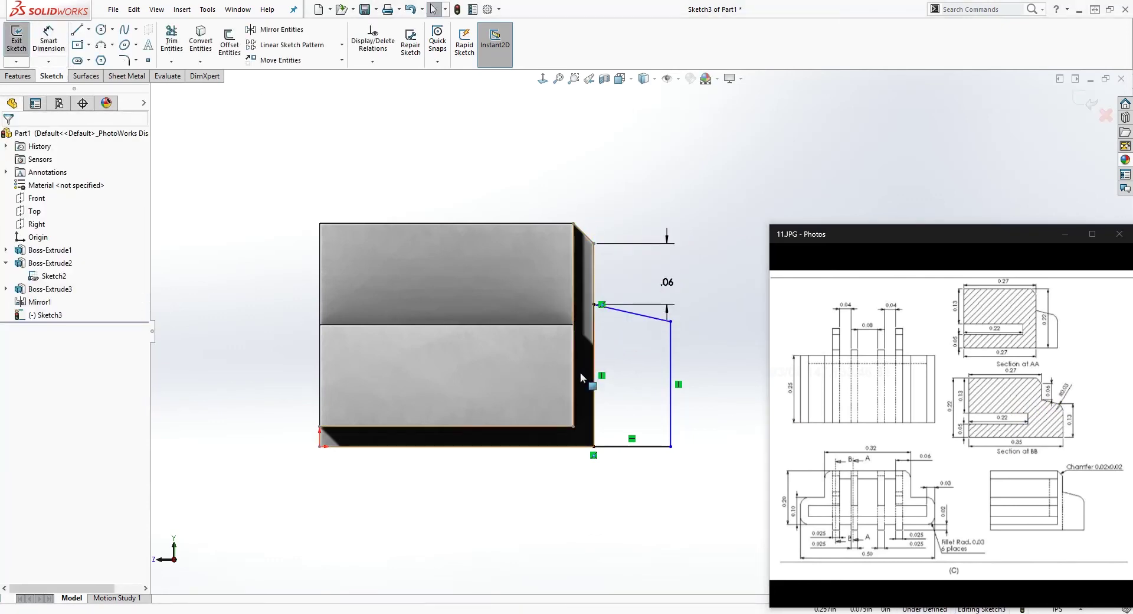
Step: Set the profile's outer vertical line to .13 in long and move the .06 dimension closer to the rib
right_drag(597, 514, 597, 455)
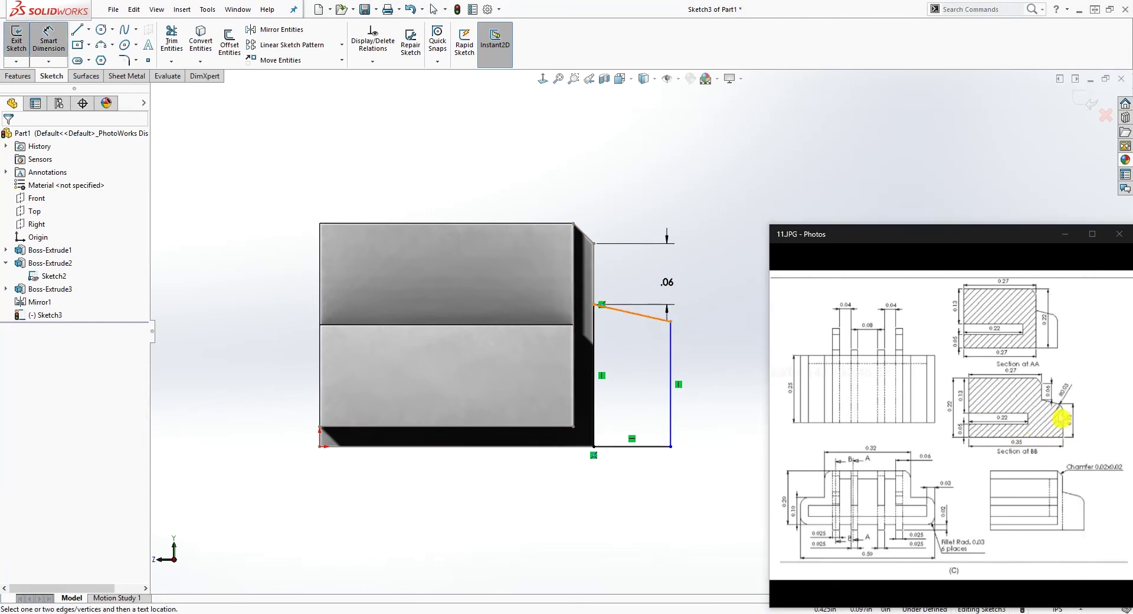
click(671, 344)
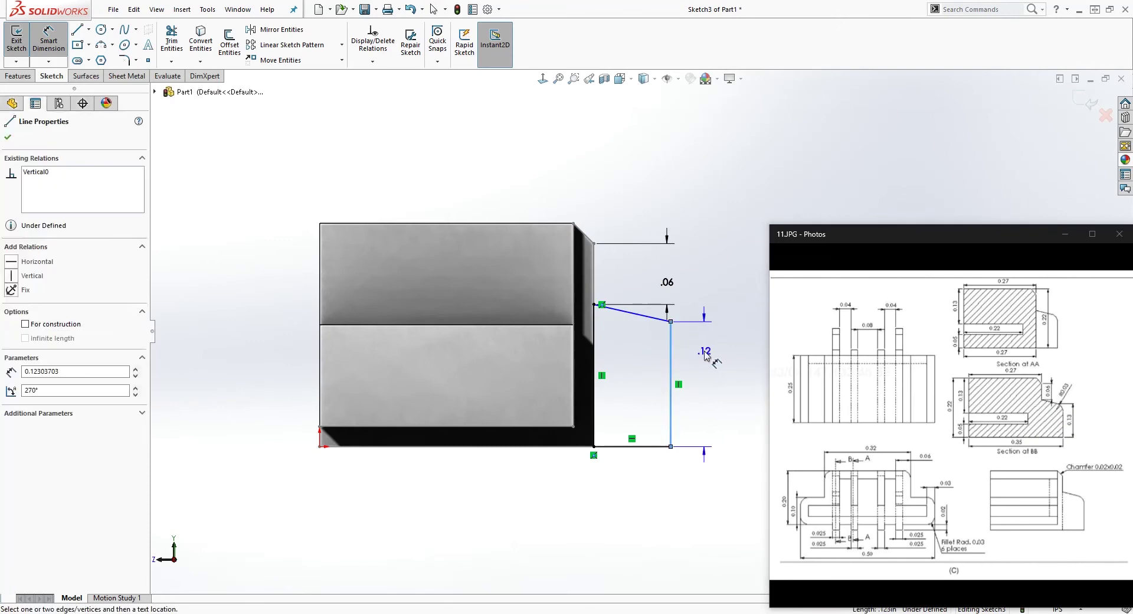
click(707, 354)
text(.13)
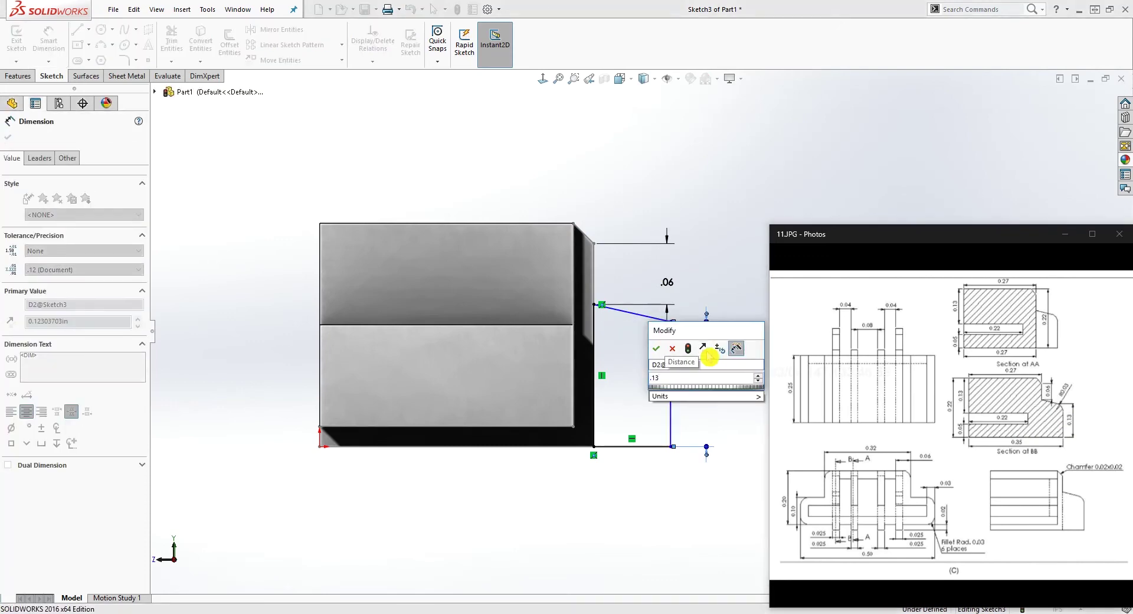
key(Return)
drag(664, 315, 620, 274)
click(629, 275)
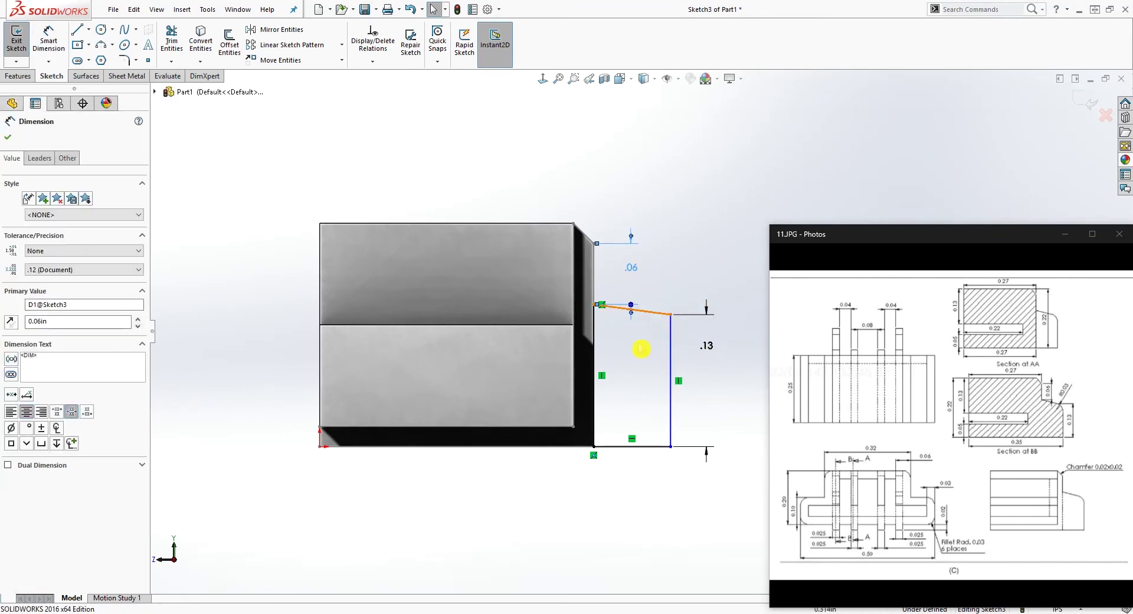
click(635, 468)
Step: Dimension the profile's outer vertical line .35 in from the block's rear edge
right_drag(638, 554, 629, 387)
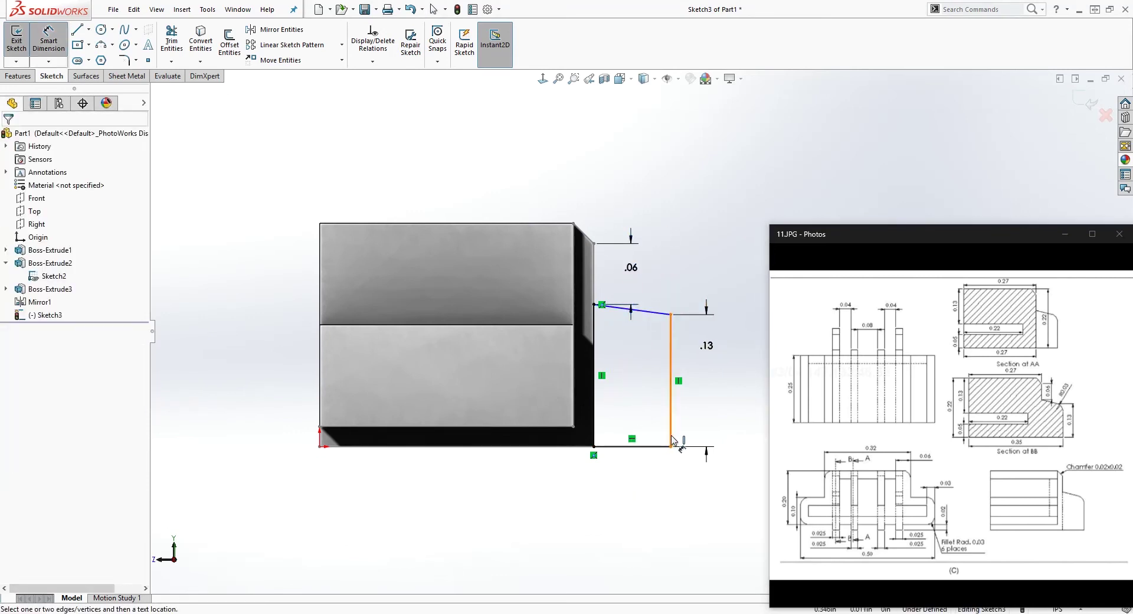
click(672, 439)
click(321, 410)
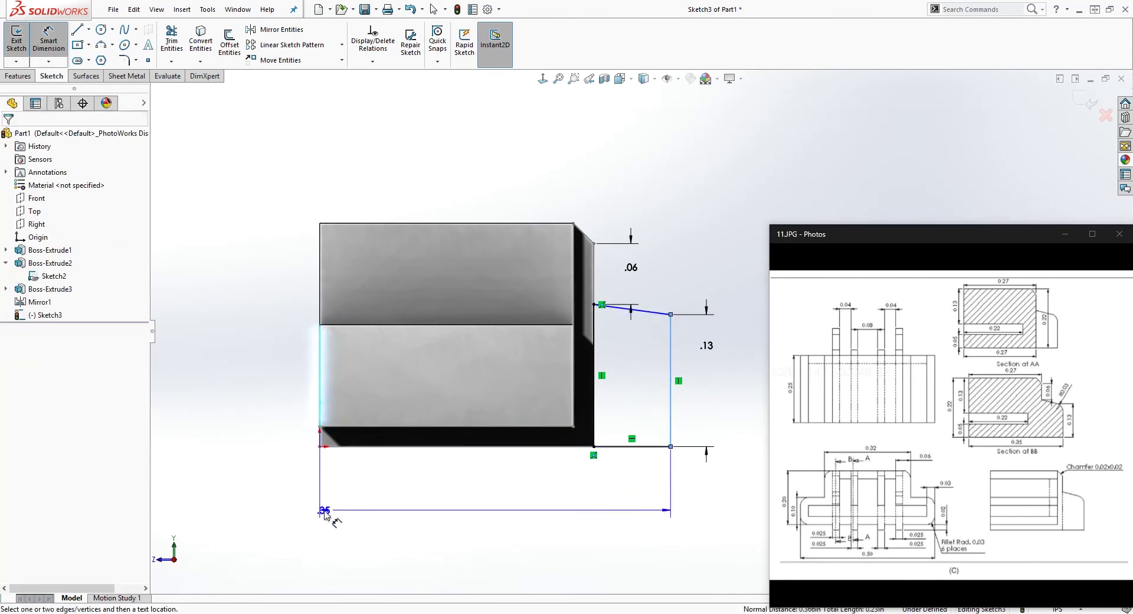
click(324, 512)
text(.35)
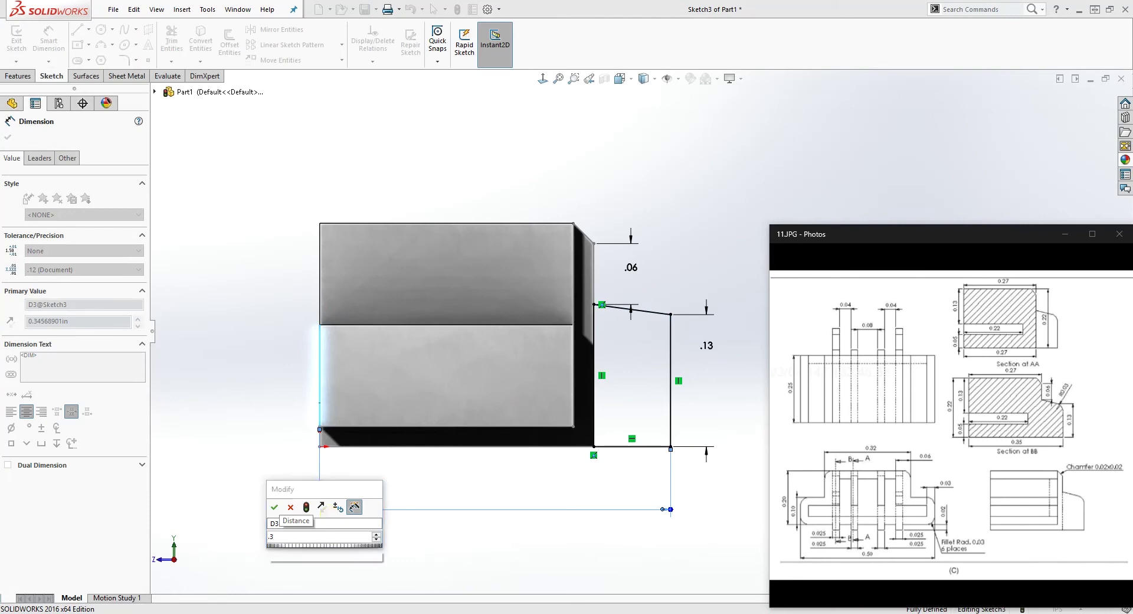
key(Return)
key(Escape)
Step: Extrude the profile 0.025 in blind in the reversed direction so it extends the outermost rib, checking it against the reference images
mouse_move(531, 332)
middle_down()
mouse_move(535, 370)
mouse_move(619, 434)
middle_up()
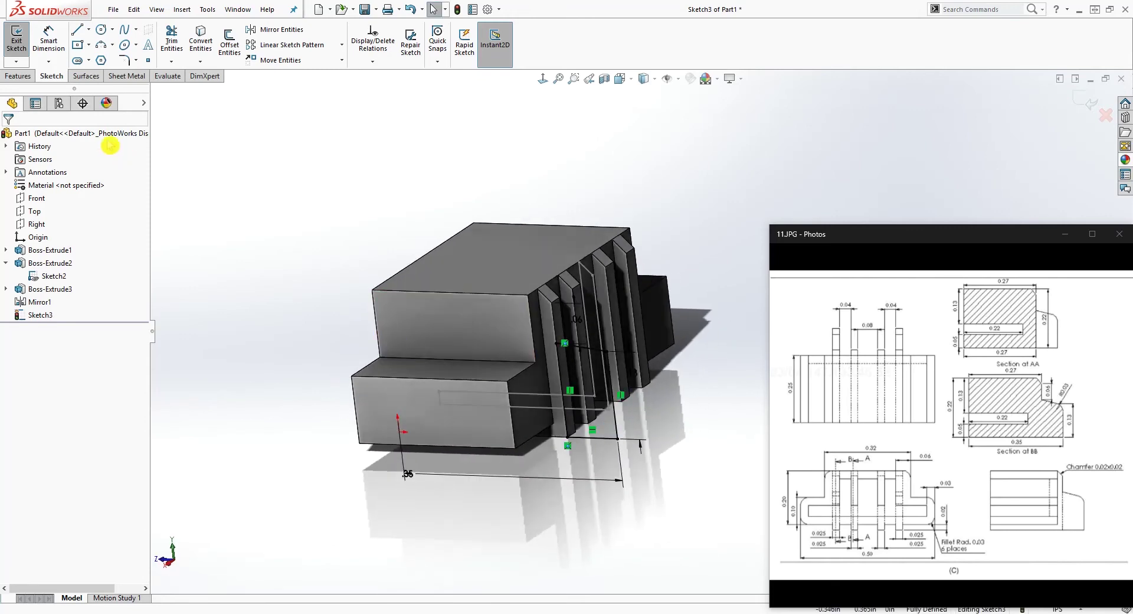
click(16, 75)
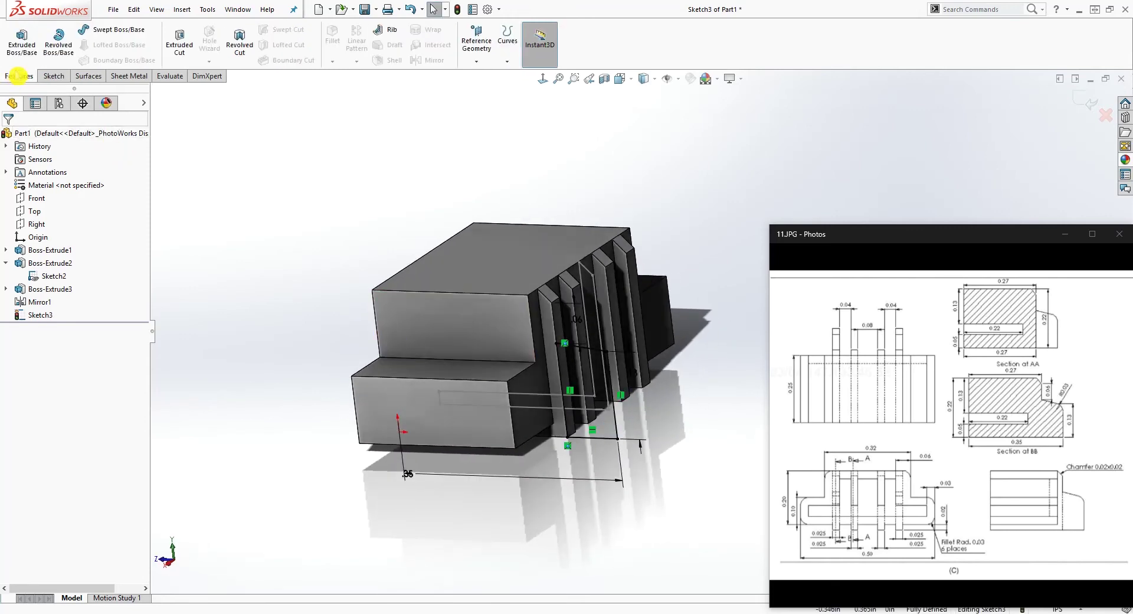
click(37, 52)
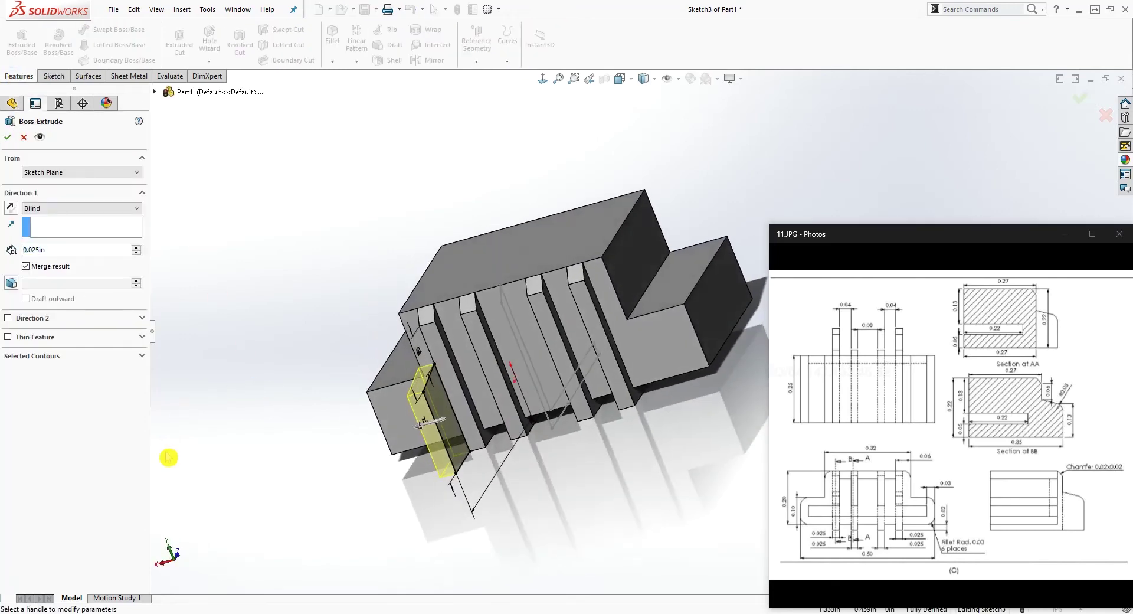
click(10, 208)
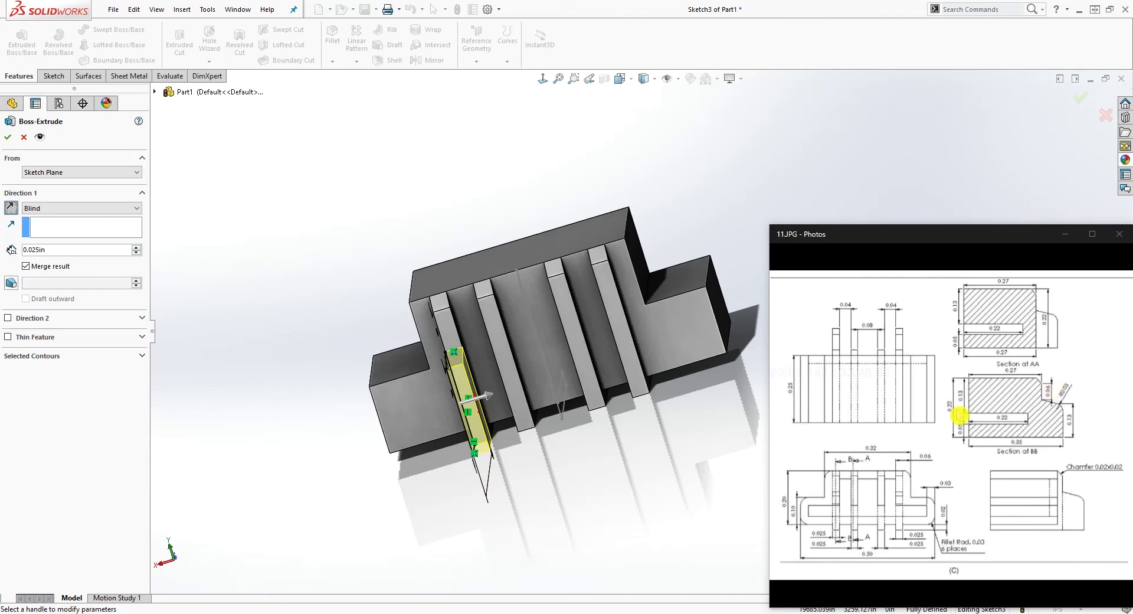
click(1105, 435)
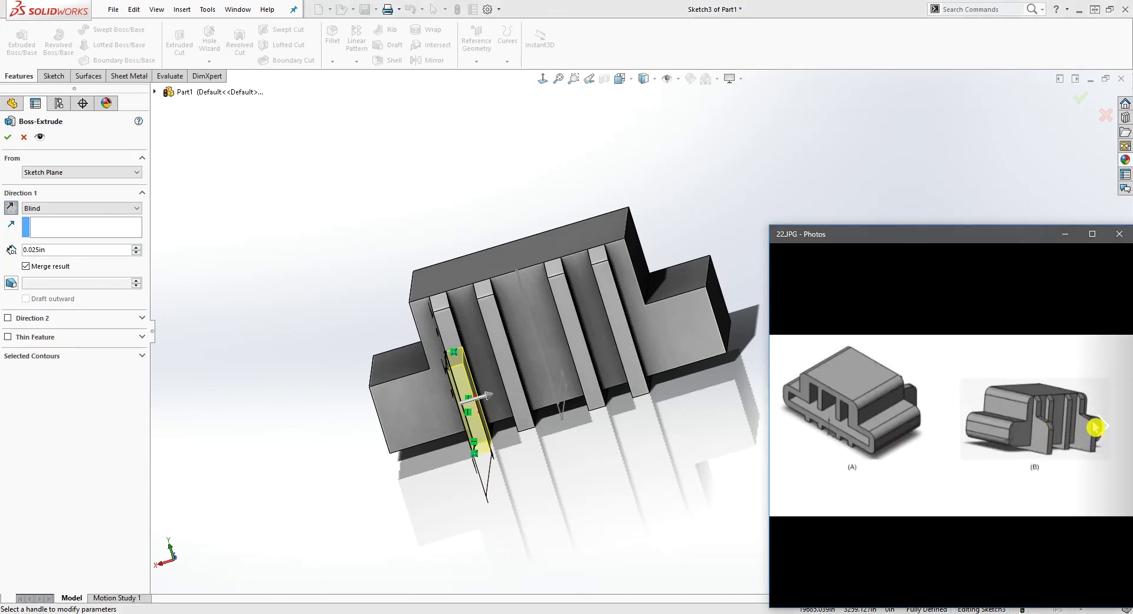
click(796, 437)
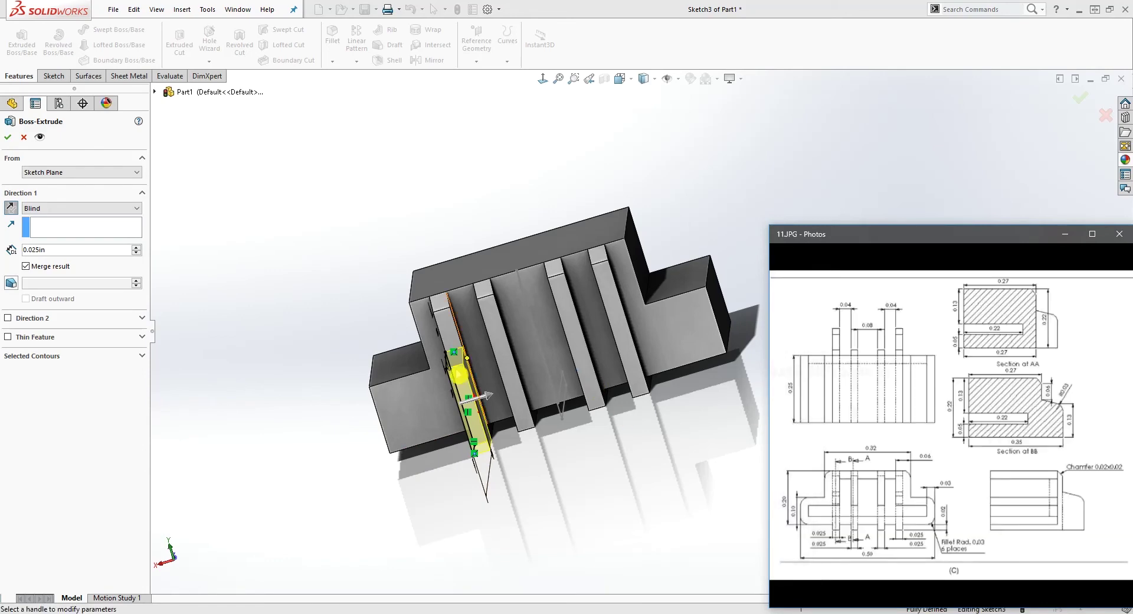
click(9, 137)
Step: Fillet the upper outer edge of the rib extension with a 0.05 in radius
mouse_move(240, 361)
middle_down()
mouse_move(448, 327)
mouse_move(434, 369)
mouse_move(352, 147)
middle_up()
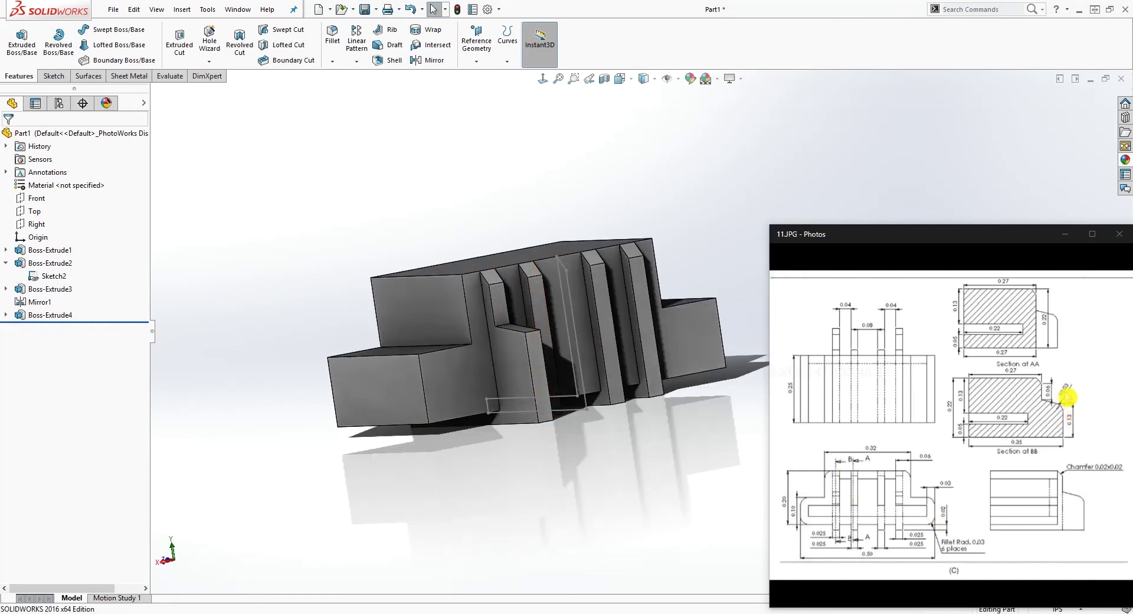
mouse_move(1105, 430)
click(332, 37)
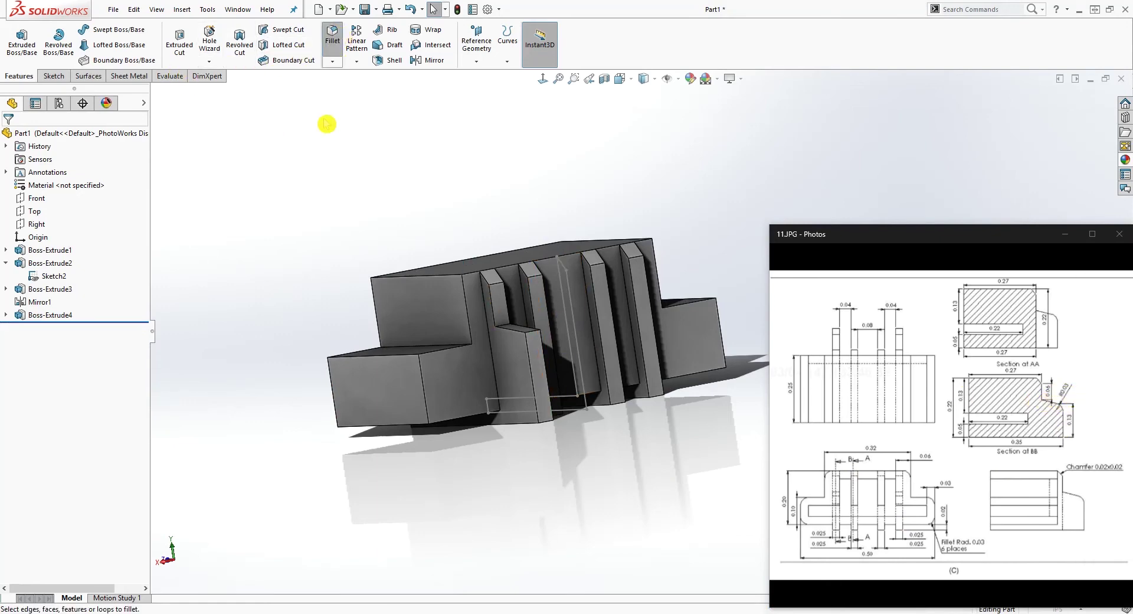
text(.05)
click(190, 260)
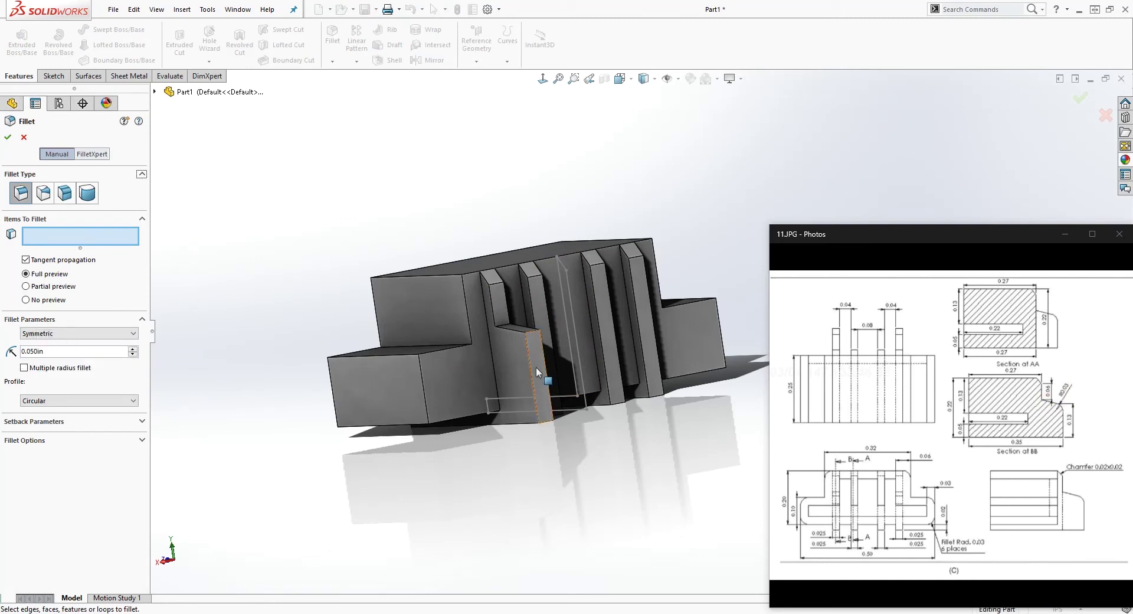
click(532, 335)
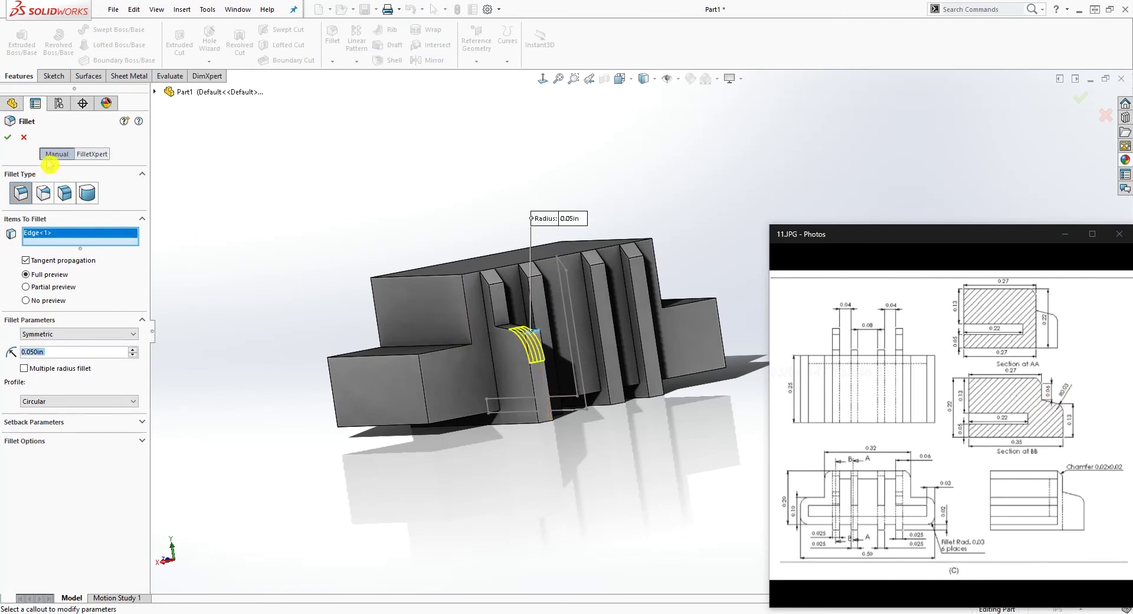
click(9, 137)
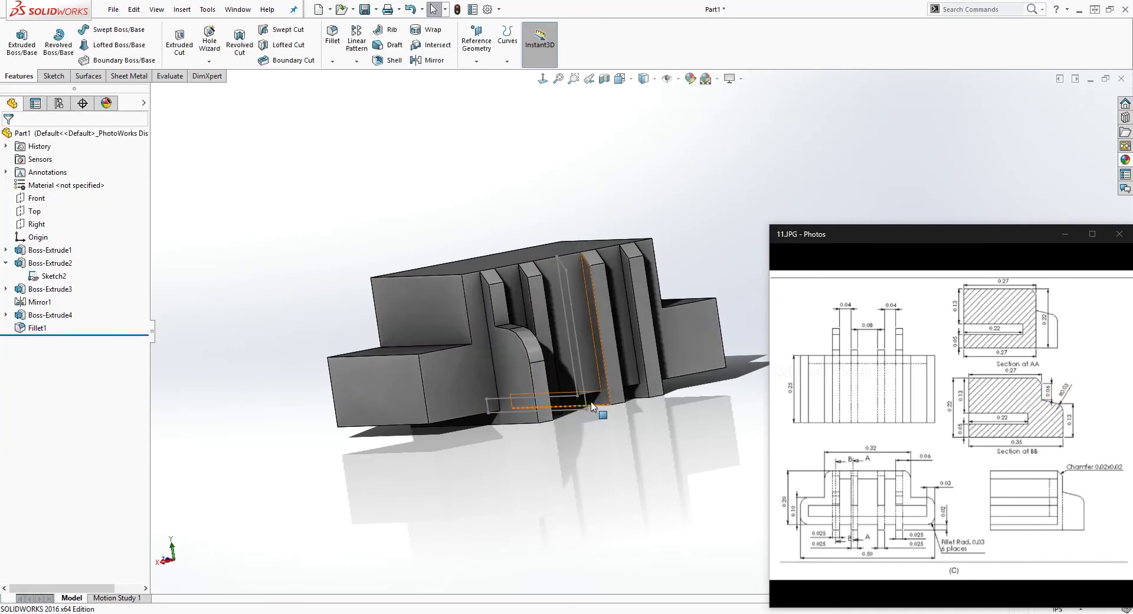
Step: Hide the ribs' profile sketch, Sketch2, and collapse Boss-Extrude2 in the feature tree
middle_drag(607, 393, 578, 377)
right_click(585, 373)
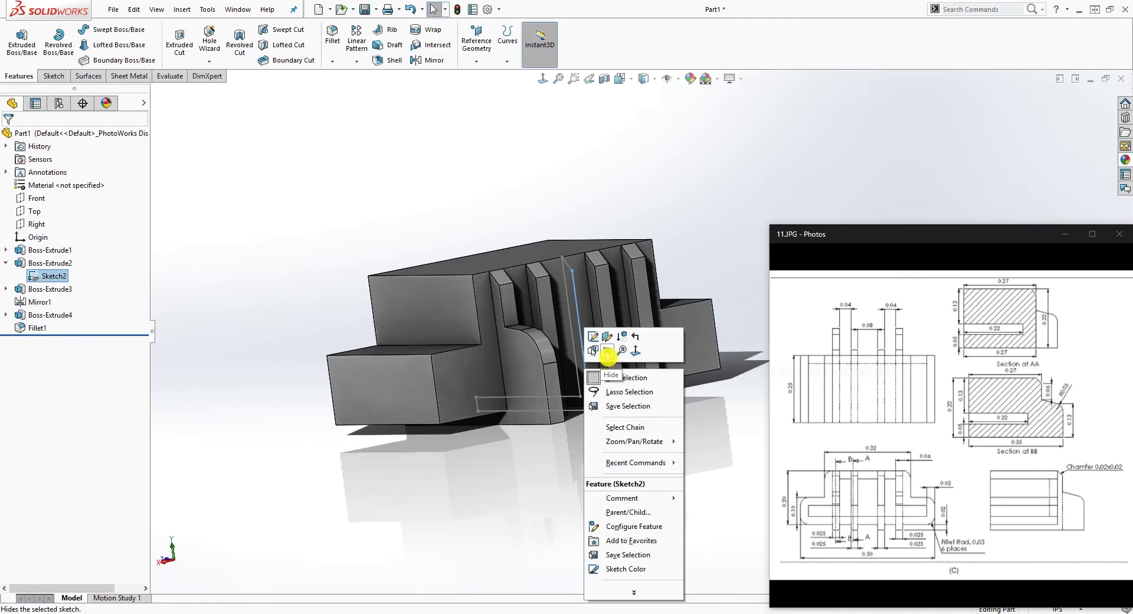
click(607, 354)
mouse_move(549, 455)
middle_down()
mouse_move(580, 392)
mouse_move(564, 407)
mouse_move(588, 404)
mouse_move(548, 438)
middle_up()
click(6, 263)
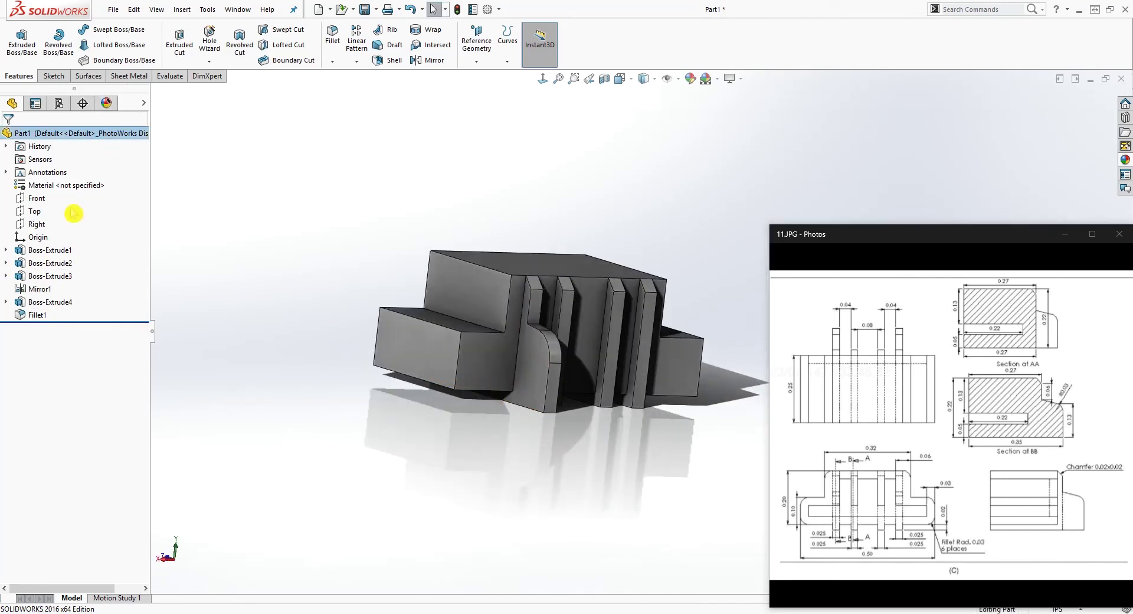
Step: Mirror the rib extension Boss-Extrude4 and its fillet Fillet1 about the Right plane
click(426, 60)
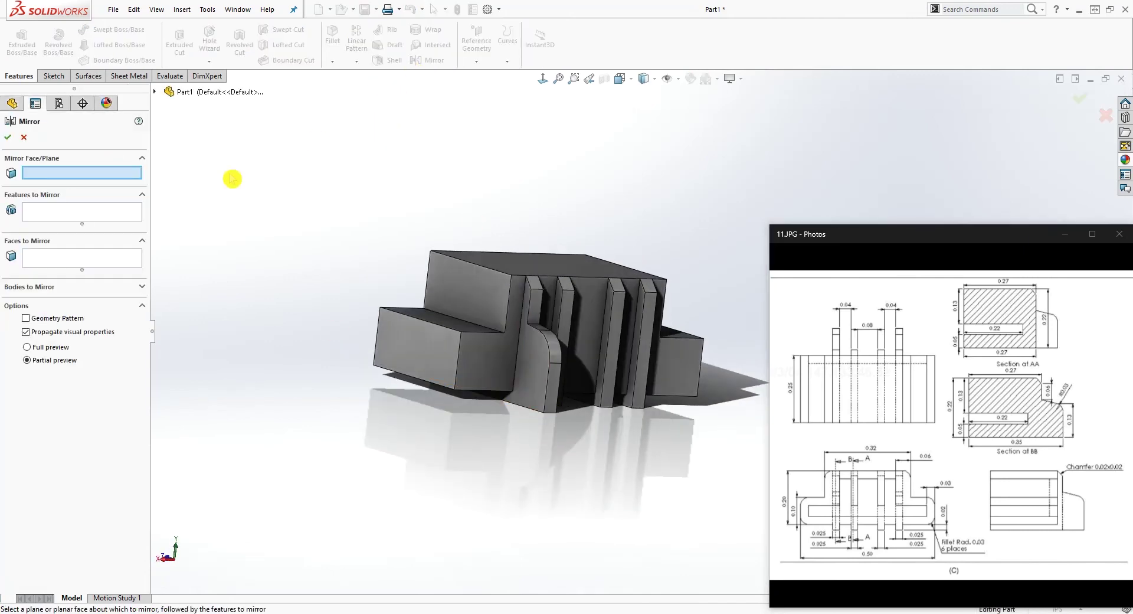
click(154, 92)
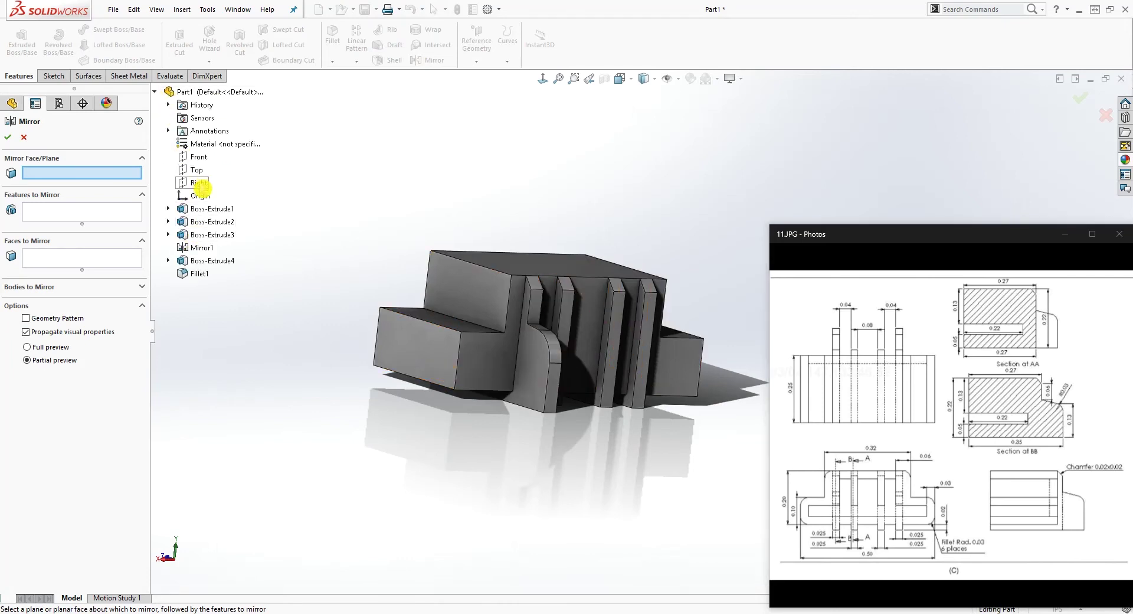
click(200, 183)
scroll(619, 330, up, 5)
scroll(669, 331, down, 1)
scroll(651, 315, up, 2)
scroll(709, 298, down, 1)
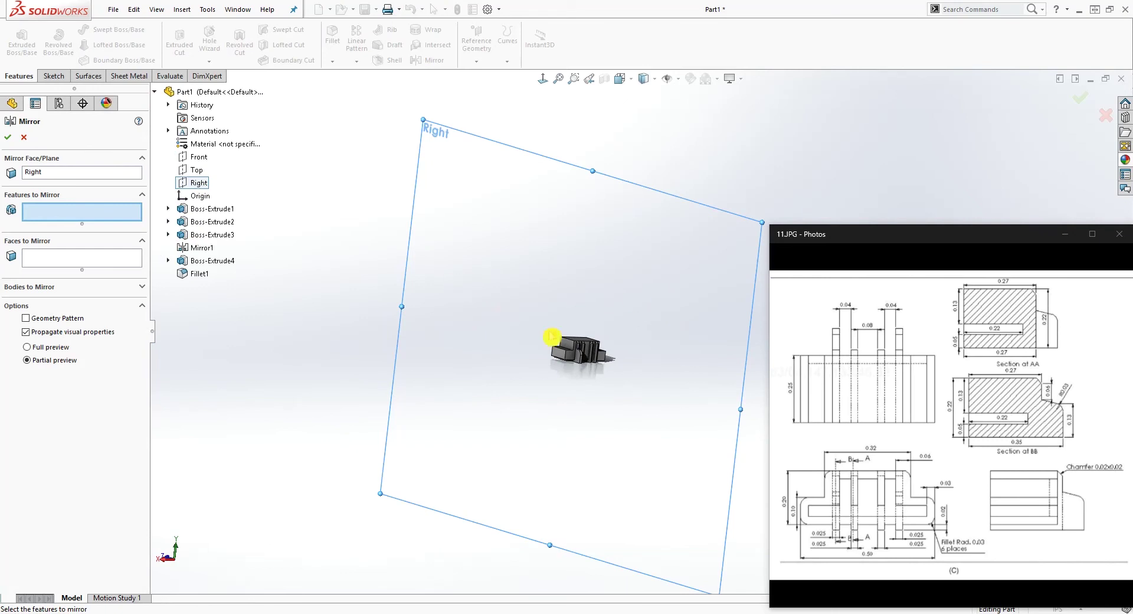
scroll(661, 360, down, 3)
scroll(469, 333, down, 2)
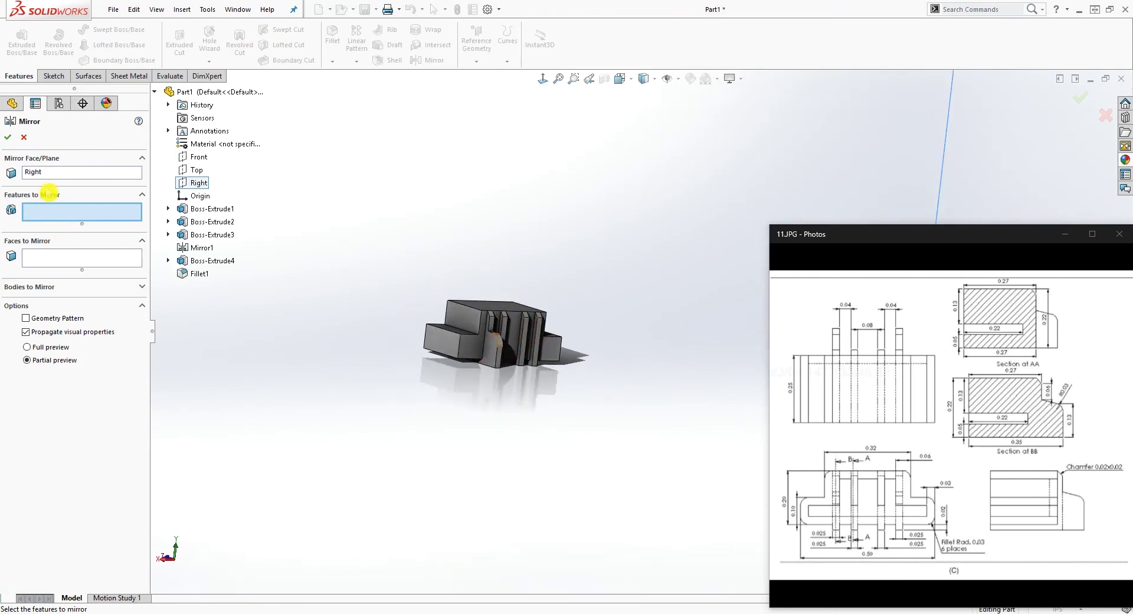
click(209, 262)
scroll(308, 301, down, 5)
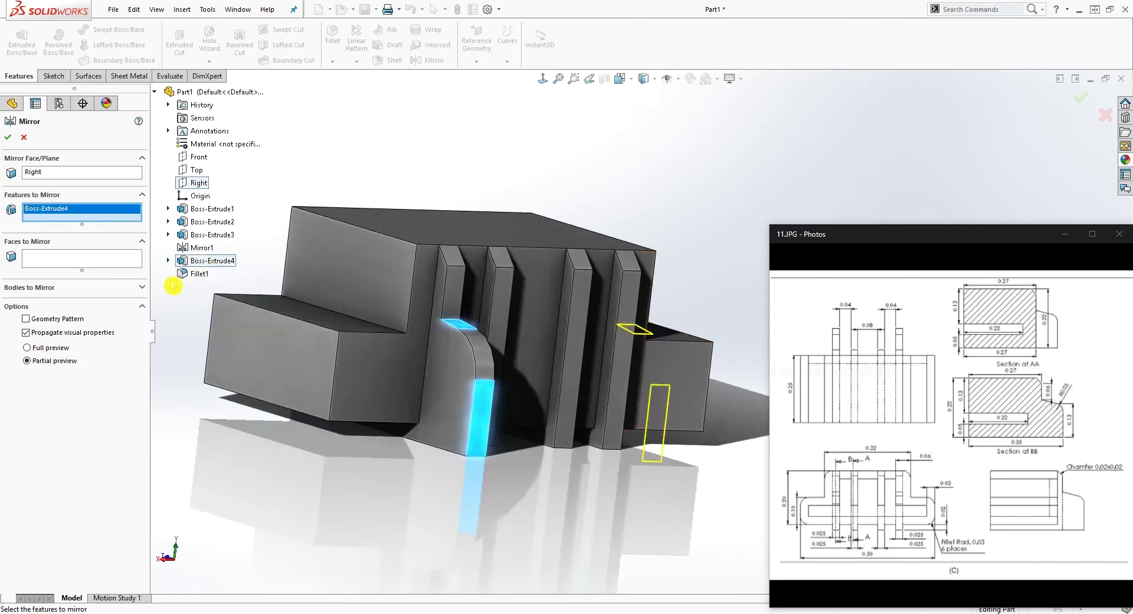
click(186, 277)
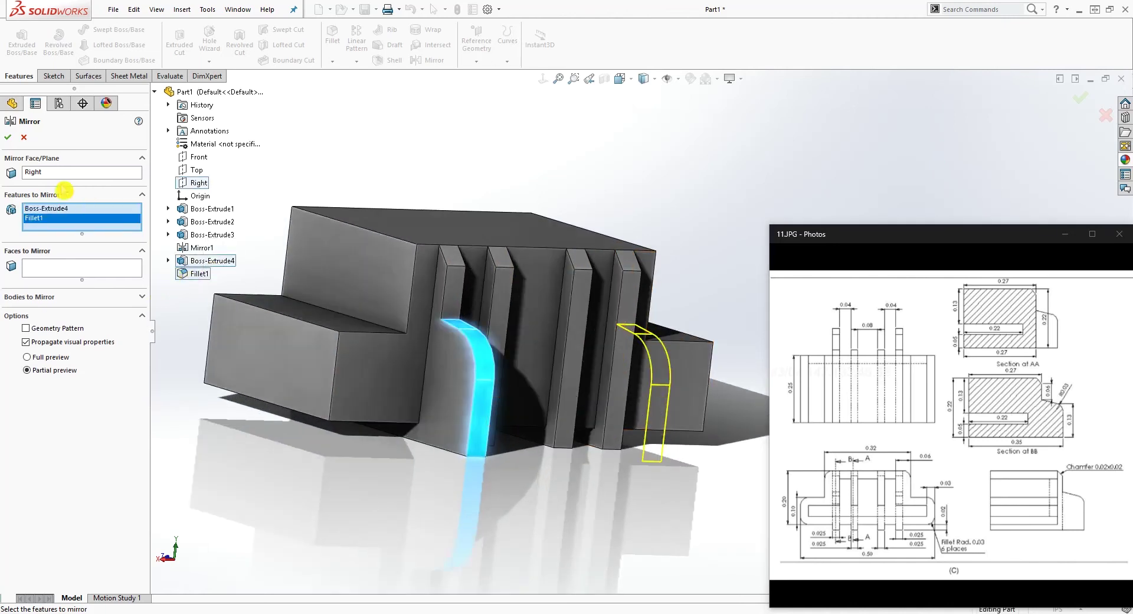
click(6, 137)
scroll(607, 361, up, 5)
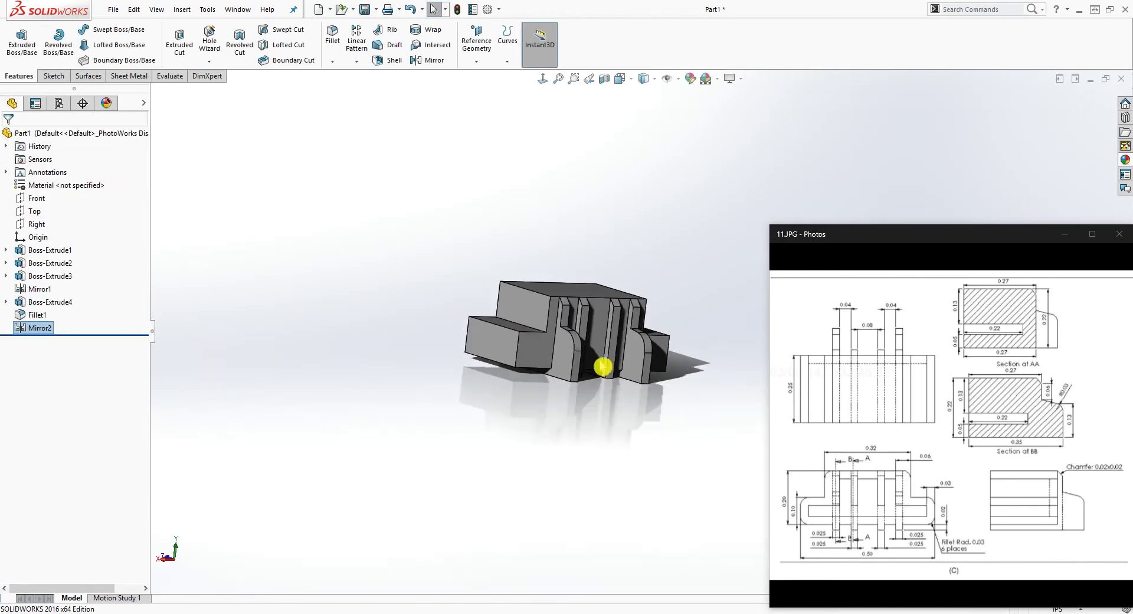
Step: Autosize the Right reference plane to fit the part
middle_drag(695, 381, 714, 301)
scroll(717, 310, up, 3)
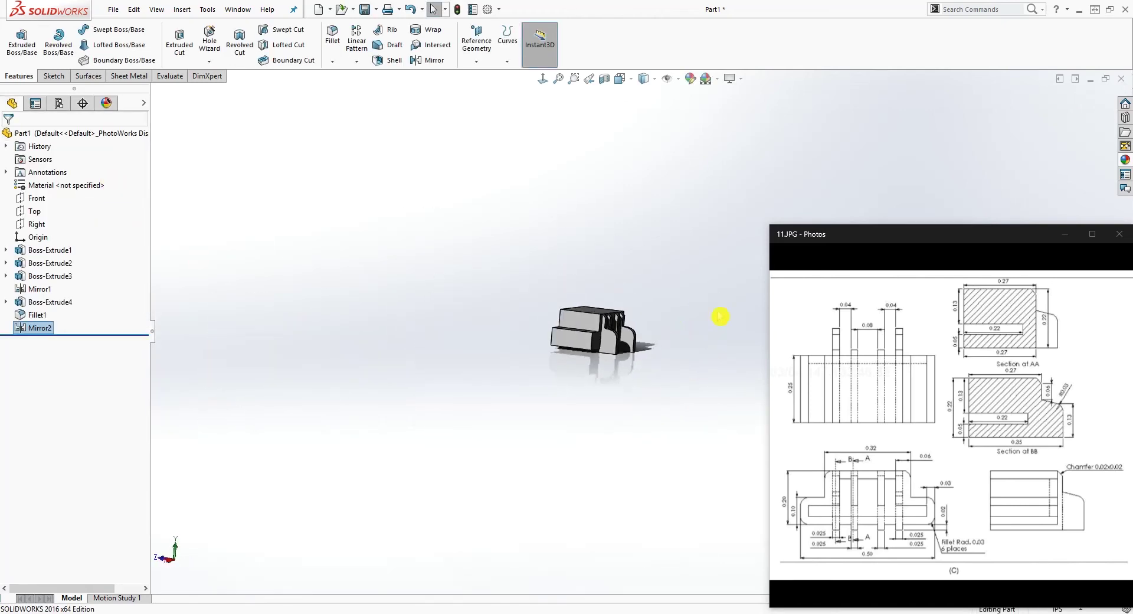
right_click(37, 224)
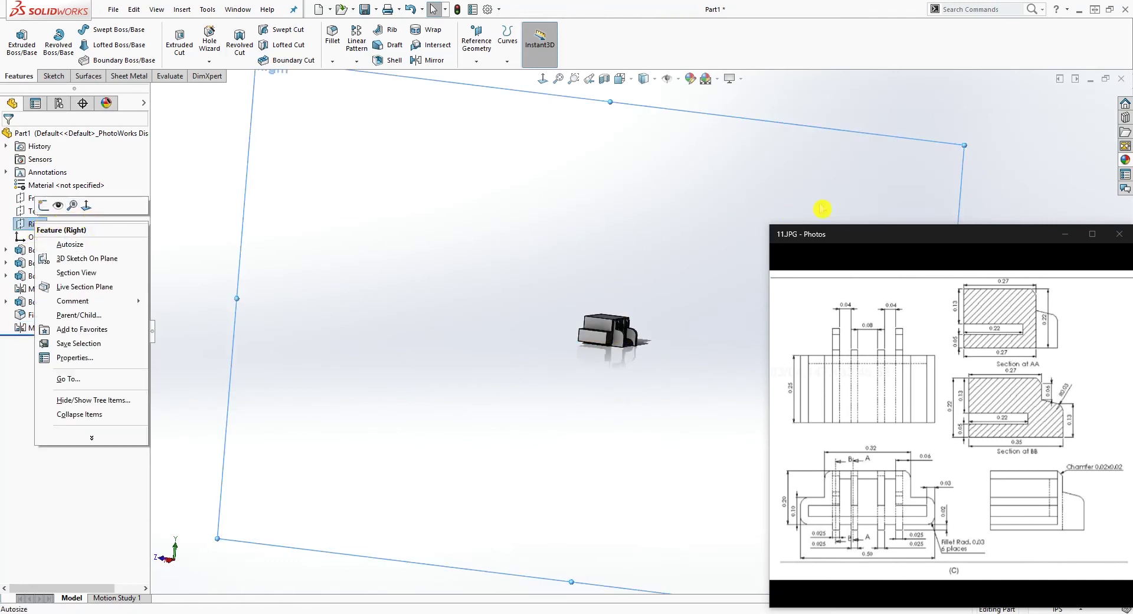
scroll(690, 182, up, 3)
scroll(925, 179, down, 1)
scroll(700, 311, up, 3)
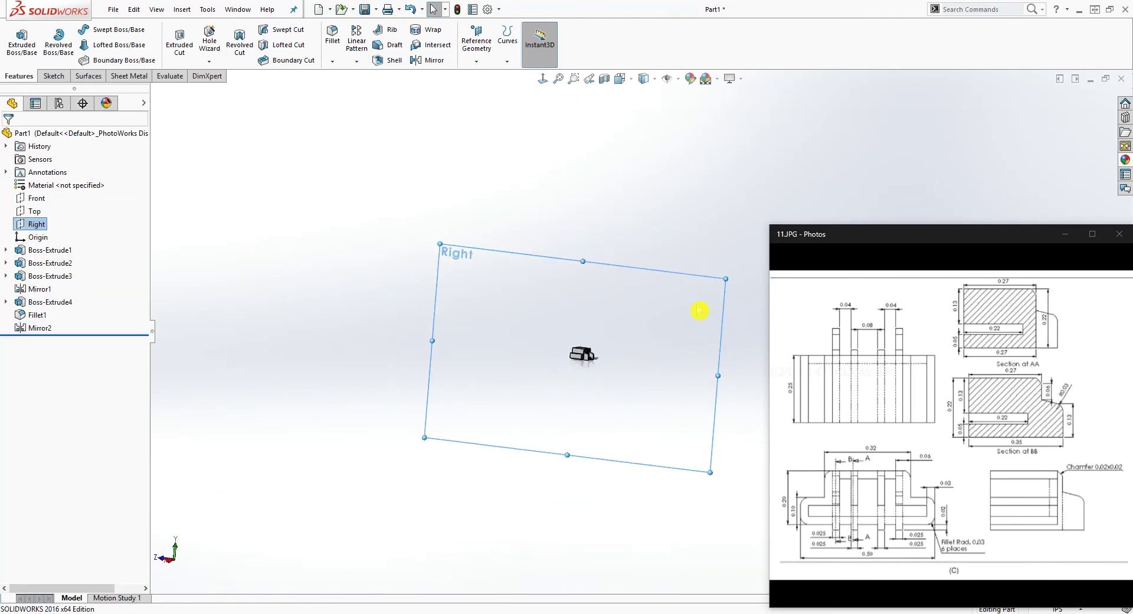
scroll(712, 318, down, 2)
scroll(662, 407, down, 2)
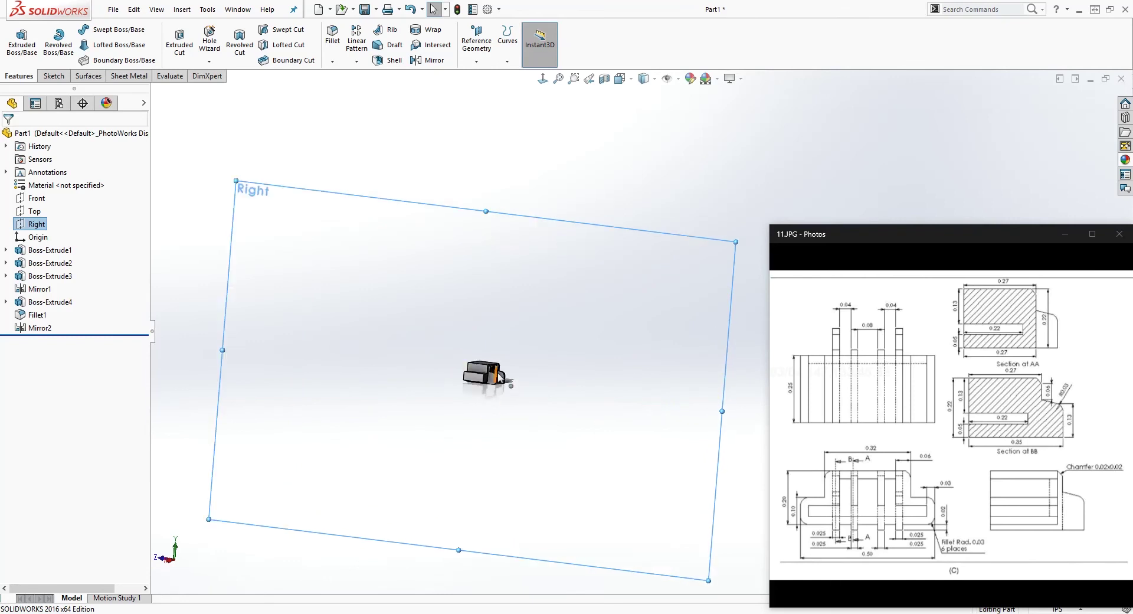
right_click(37, 228)
click(56, 246)
key(f)
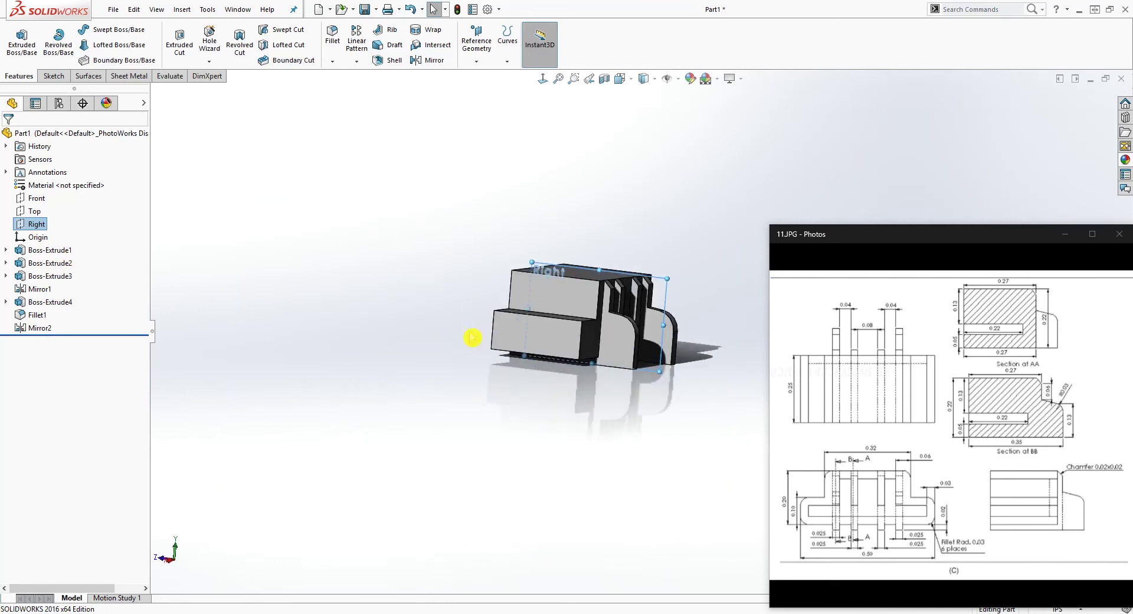
Step: Autosize the Top and Front reference planes to fit the part
click(34, 212)
right_click(36, 211)
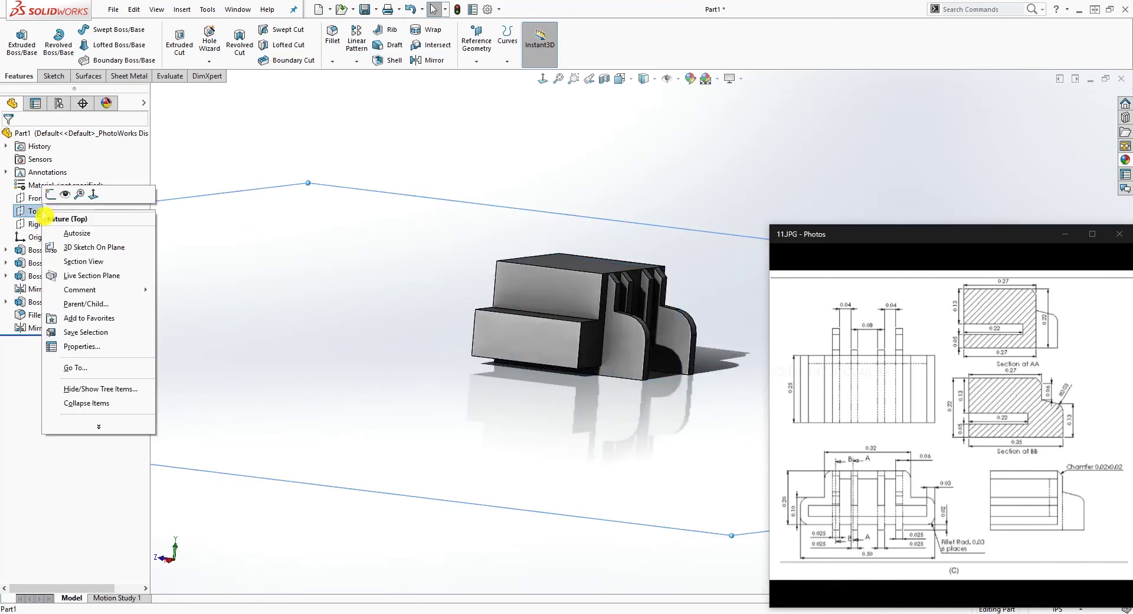
click(61, 231)
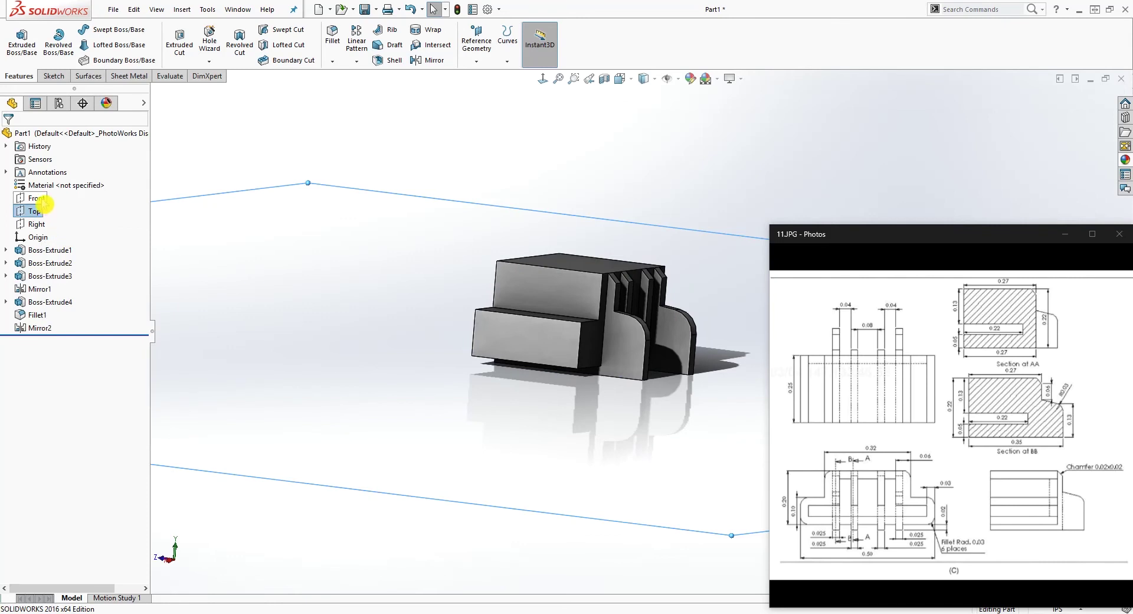
right_click(40, 199)
click(67, 227)
scroll(718, 372, up, 5)
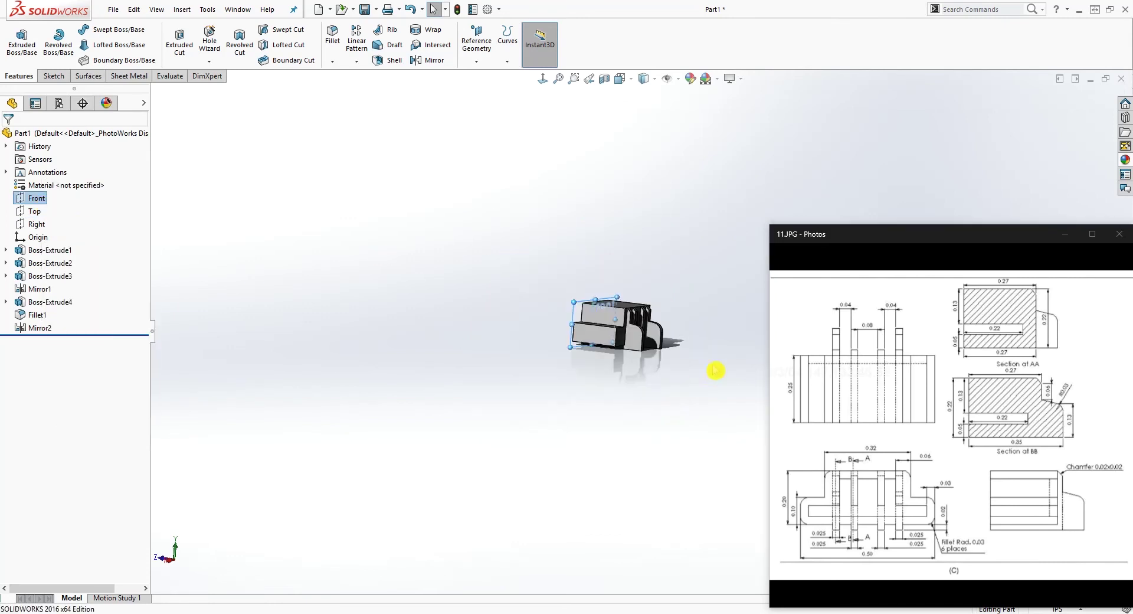
scroll(645, 311, down, 5)
Step: Examine the part's side profile, flat stepped face and ribs against the reference drawing and the rendered views
click(543, 79)
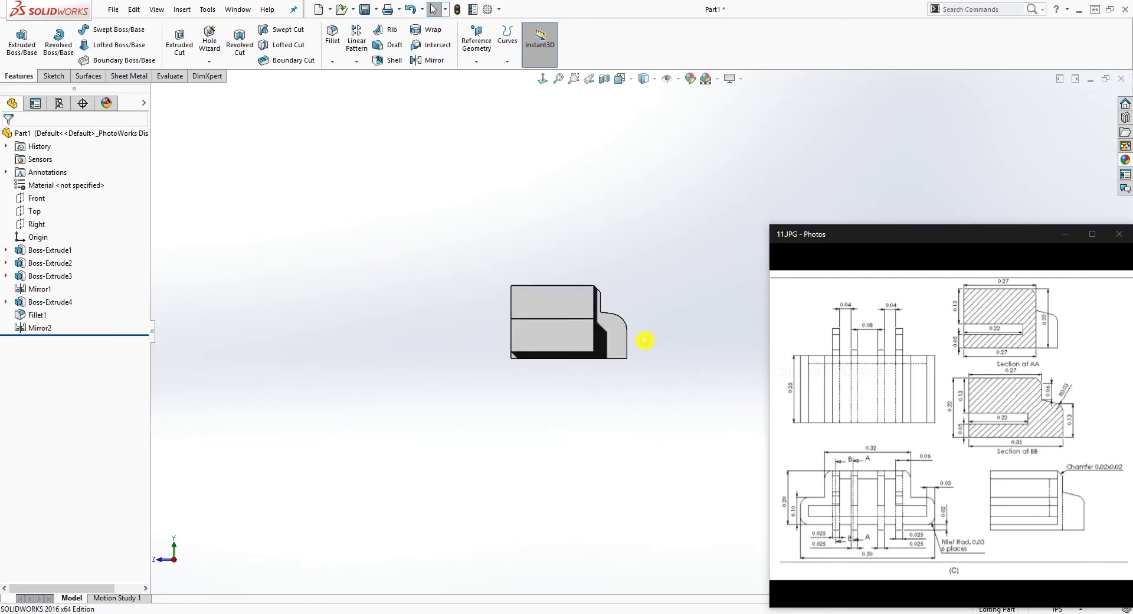
scroll(648, 339, down, 5)
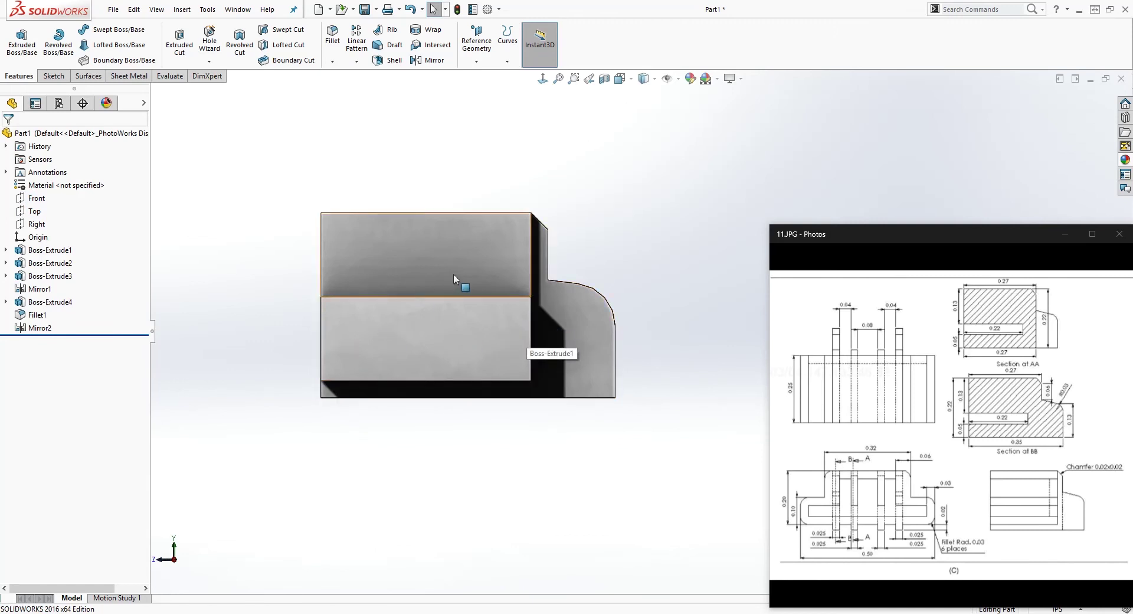
click(597, 266)
click(541, 78)
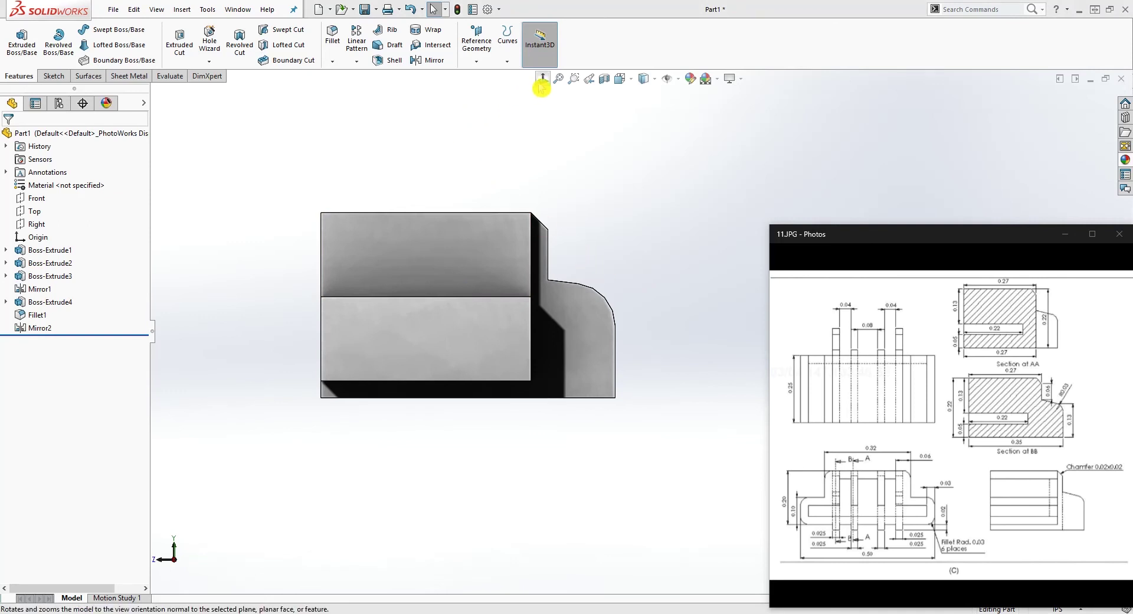
mouse_move(552, 308)
middle_down()
mouse_move(442, 319)
mouse_move(433, 356)
middle_up()
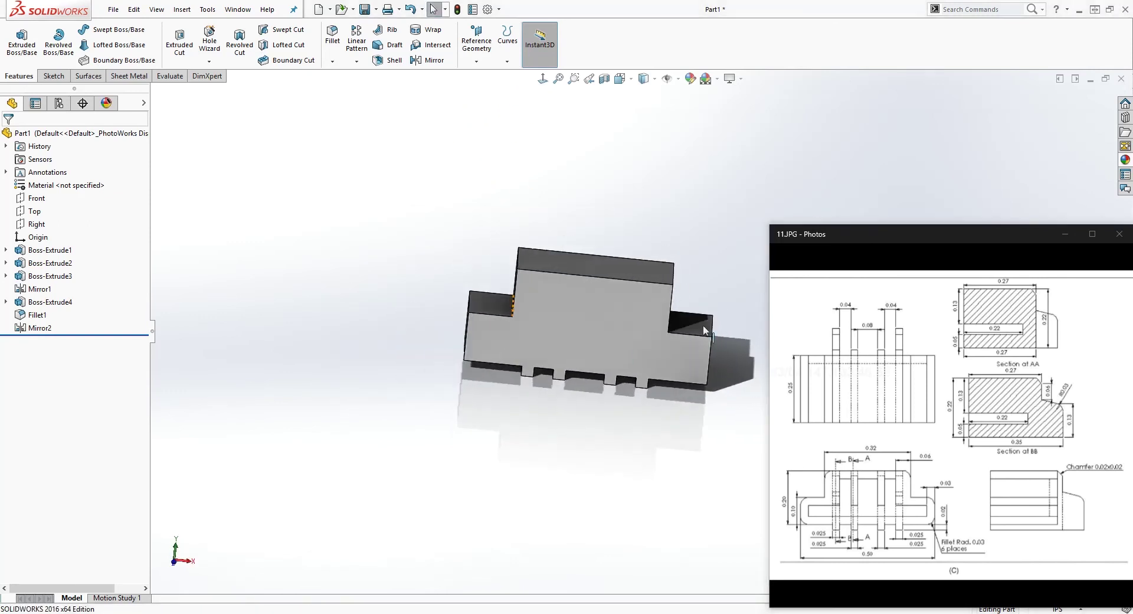
scroll(707, 311, down, 2)
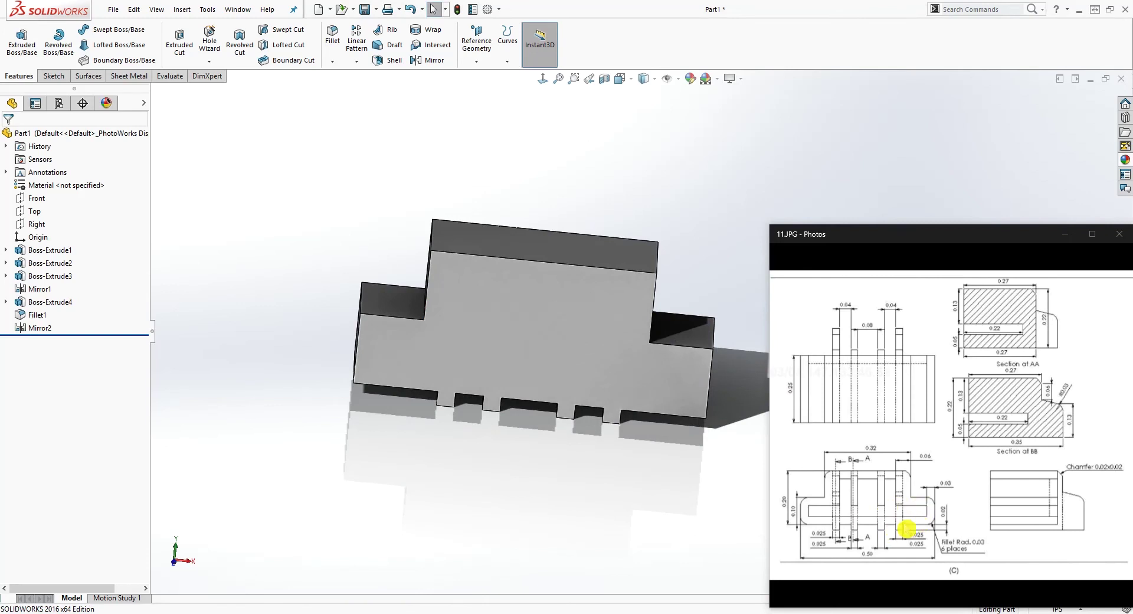
click(1119, 429)
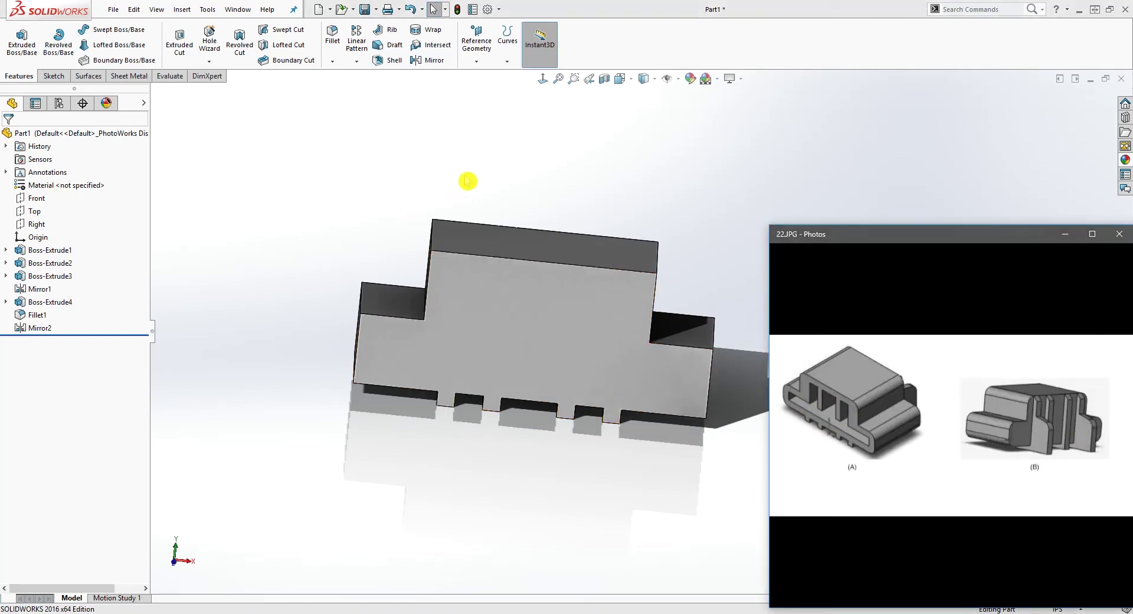
click(801, 426)
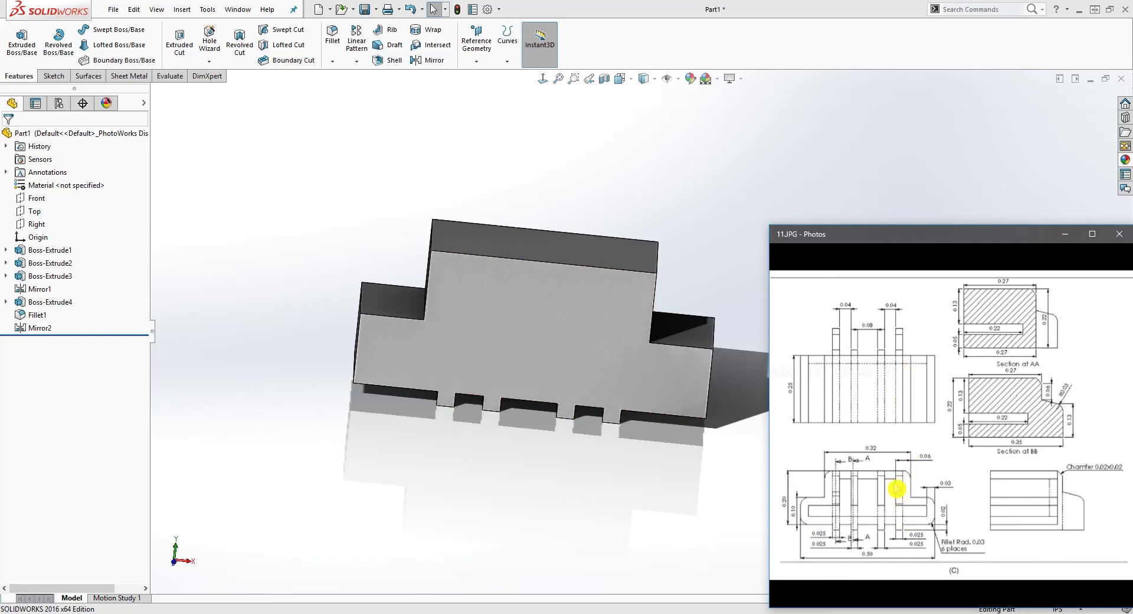
middle_drag(454, 315, 319, 441)
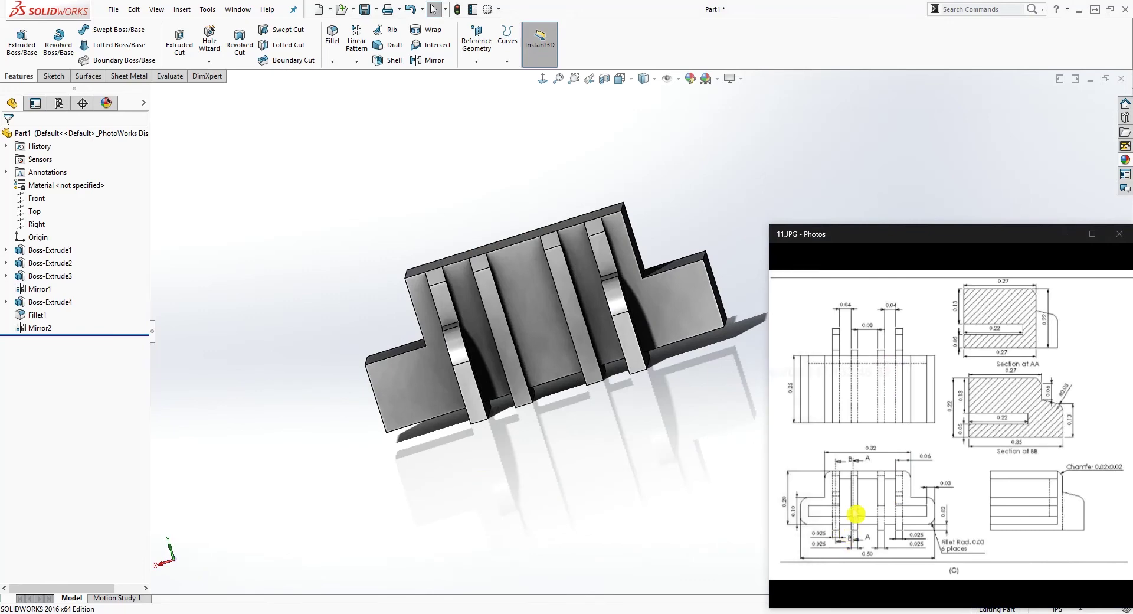
click(514, 281)
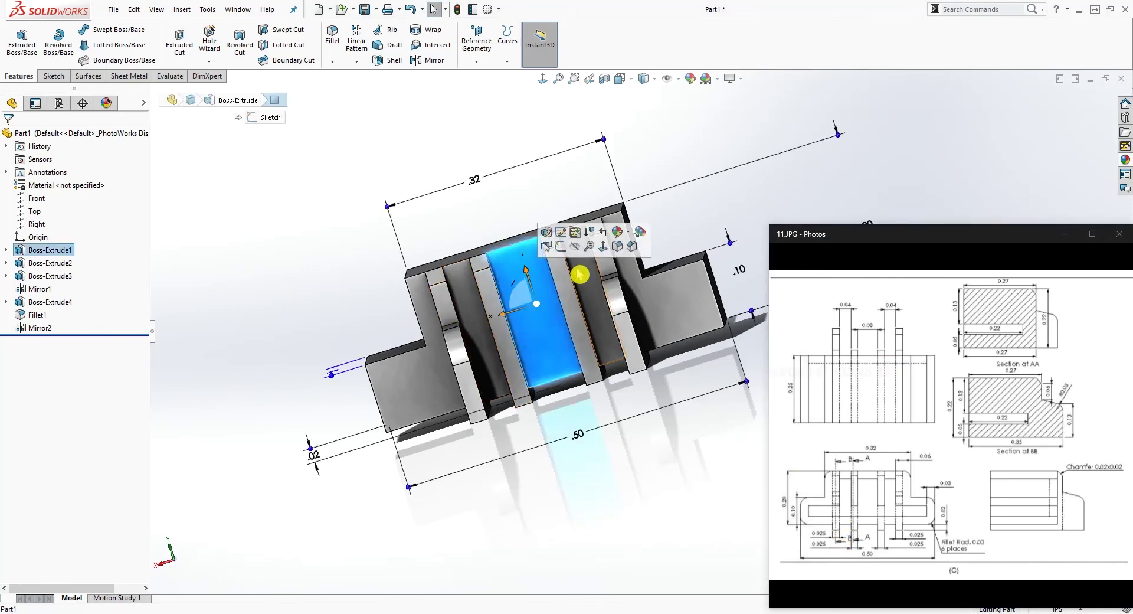
middle_drag(437, 349, 657, 340)
click(541, 84)
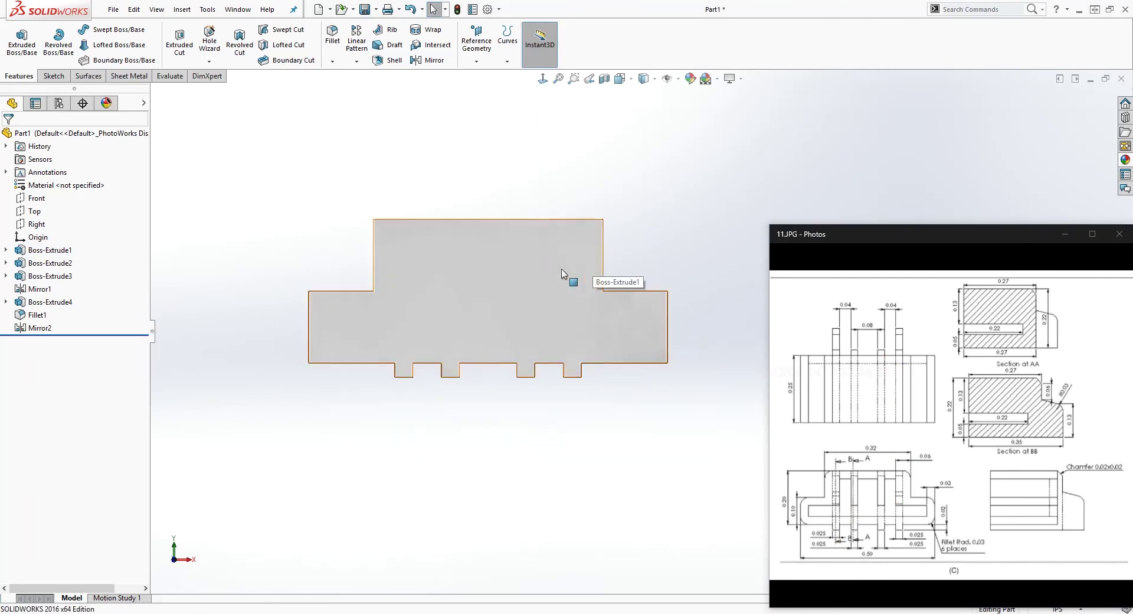
Step: Start a sketch on the flat stepped face opposite the ribs and draw a horizontal midpoint line extending about 0.265 in each way
click(519, 296)
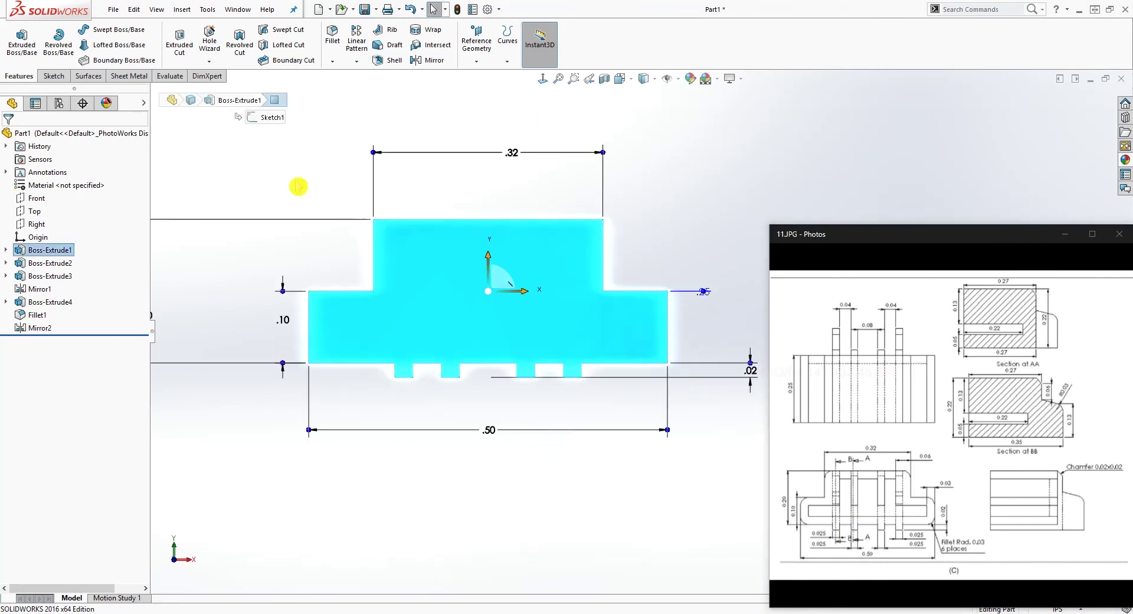
click(54, 80)
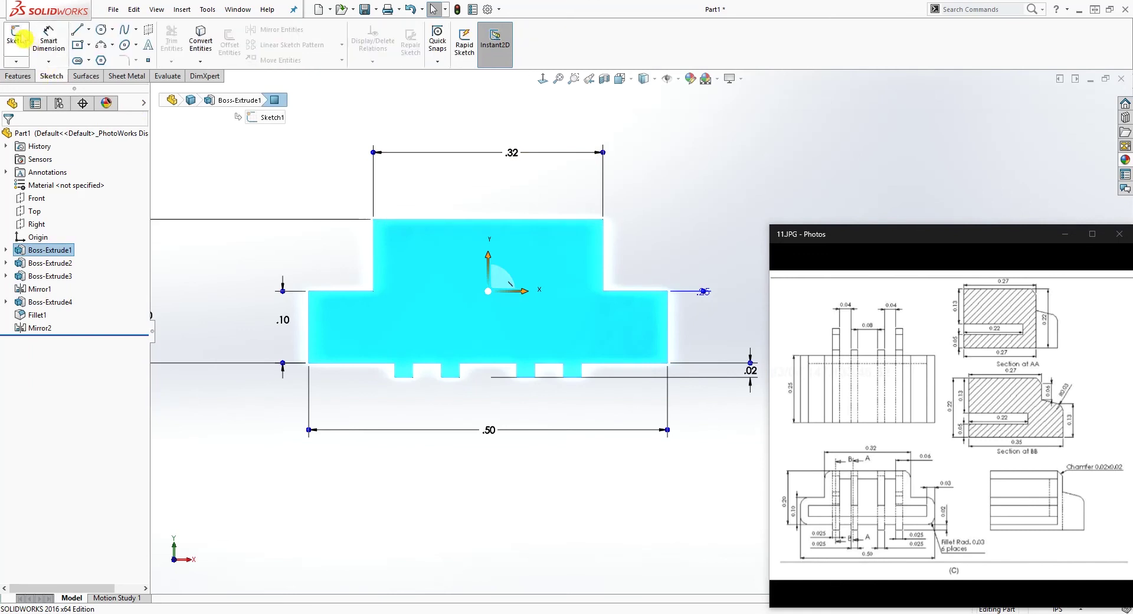
click(17, 37)
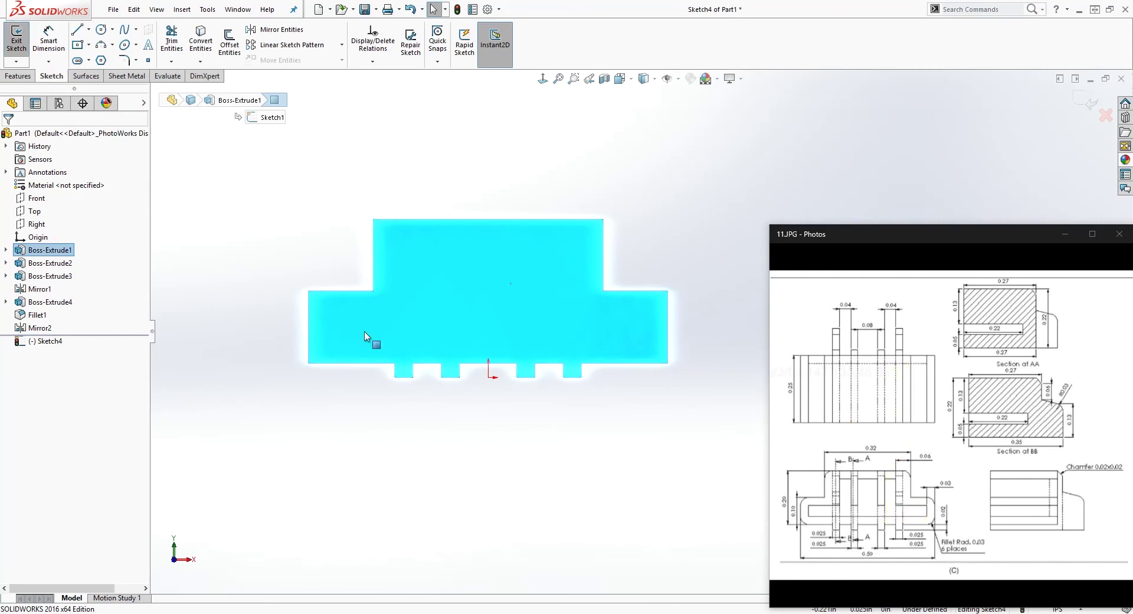
key(Escape)
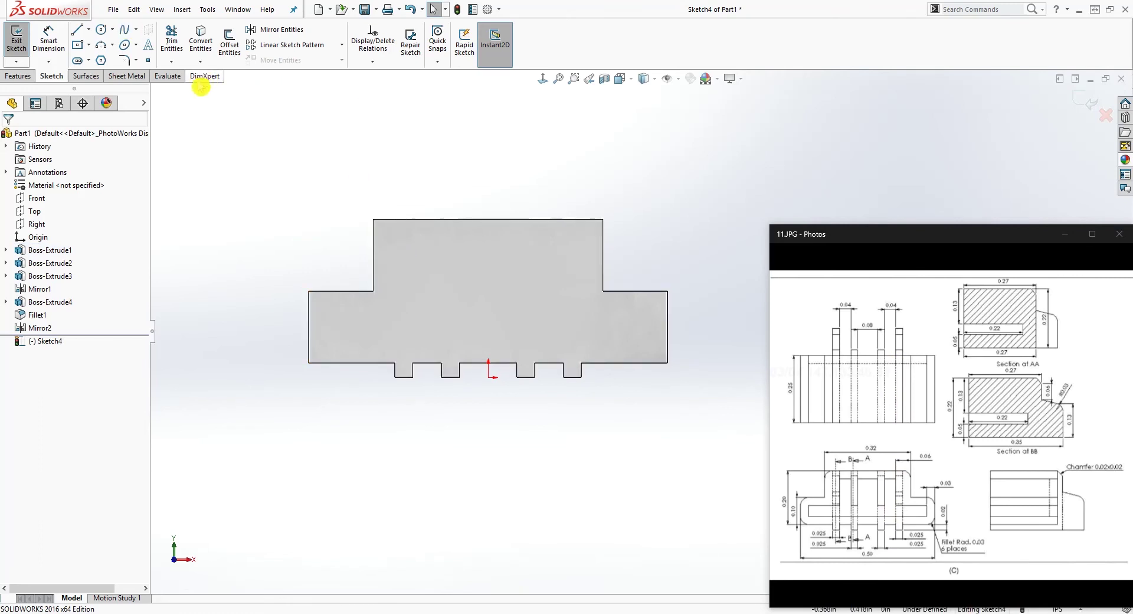
click(88, 29)
click(110, 73)
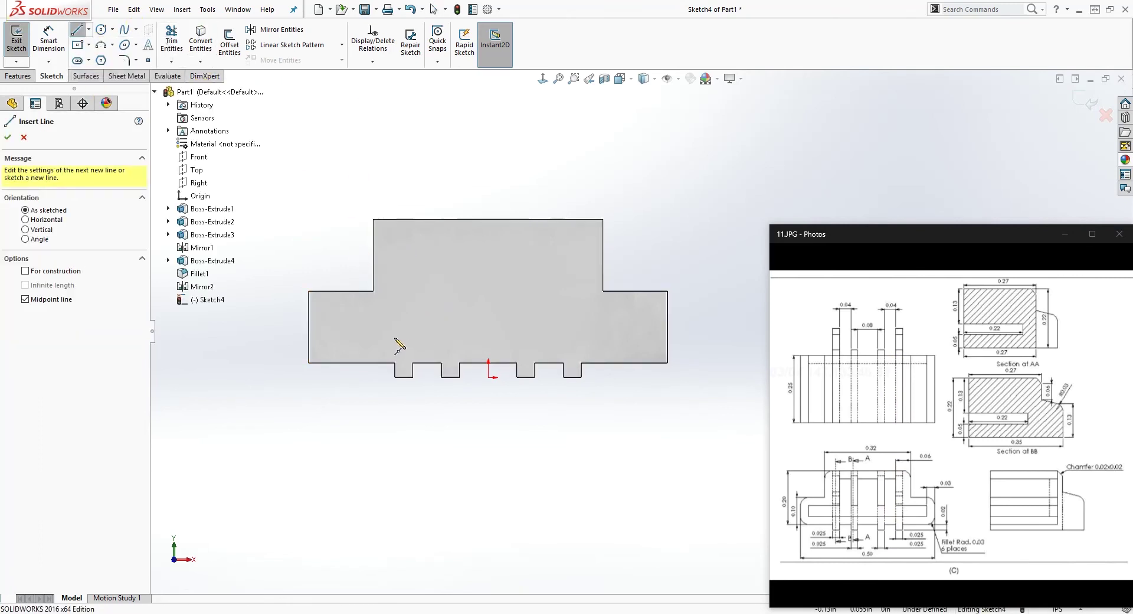
click(394, 336)
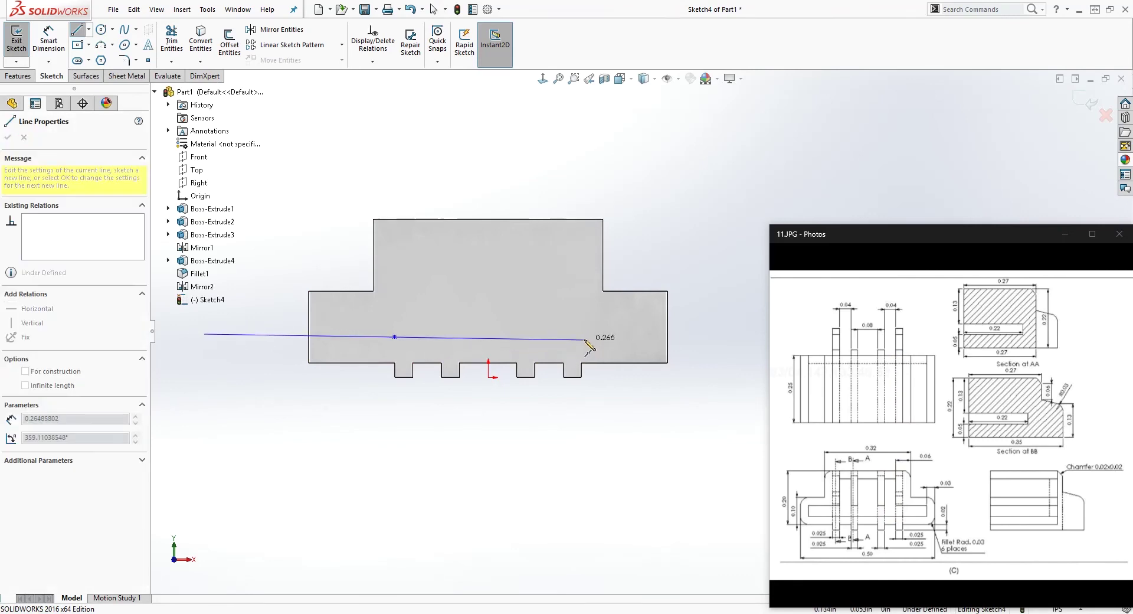
click(584, 337)
key(Escape)
Step: Align the line's midpoint vertically with the origin and shorten the line to about 0.18 in on each side
click(394, 336)
ctrl+click(488, 376)
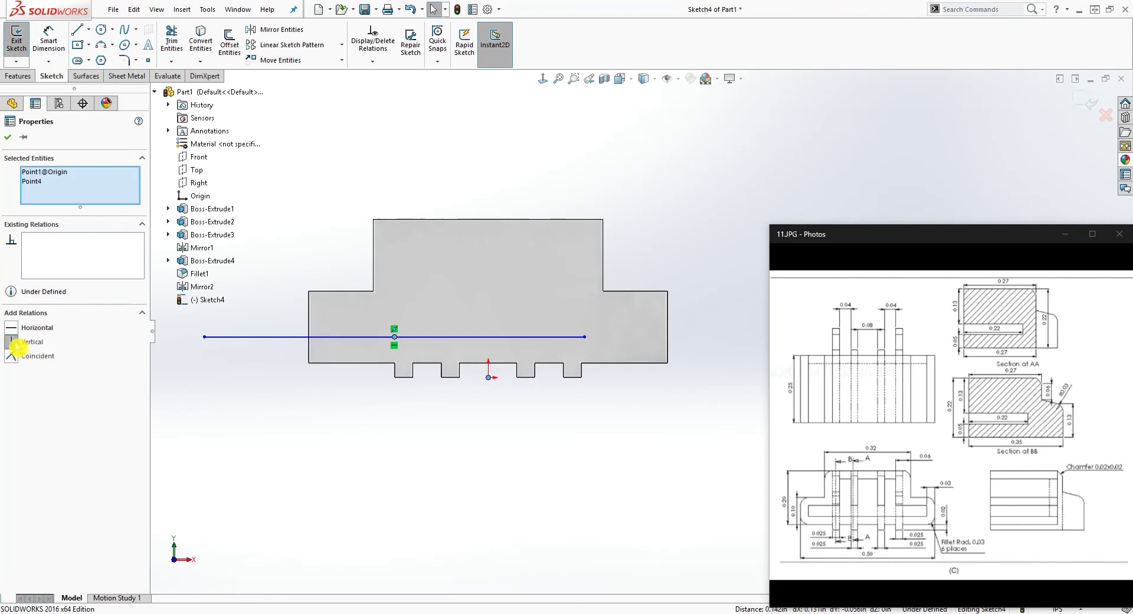
click(17, 348)
drag(678, 337, 617, 343)
key(Escape)
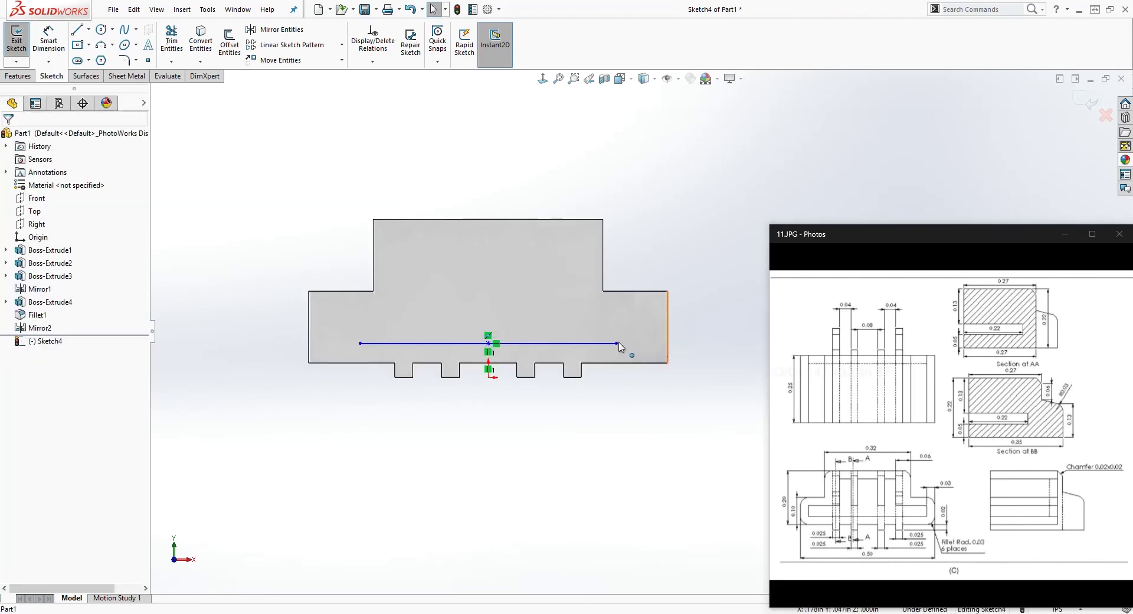
Step: Sketch the profile from the base line's end up through the first shoulder and first upright section to the middle section's near side
key(l)
click(617, 342)
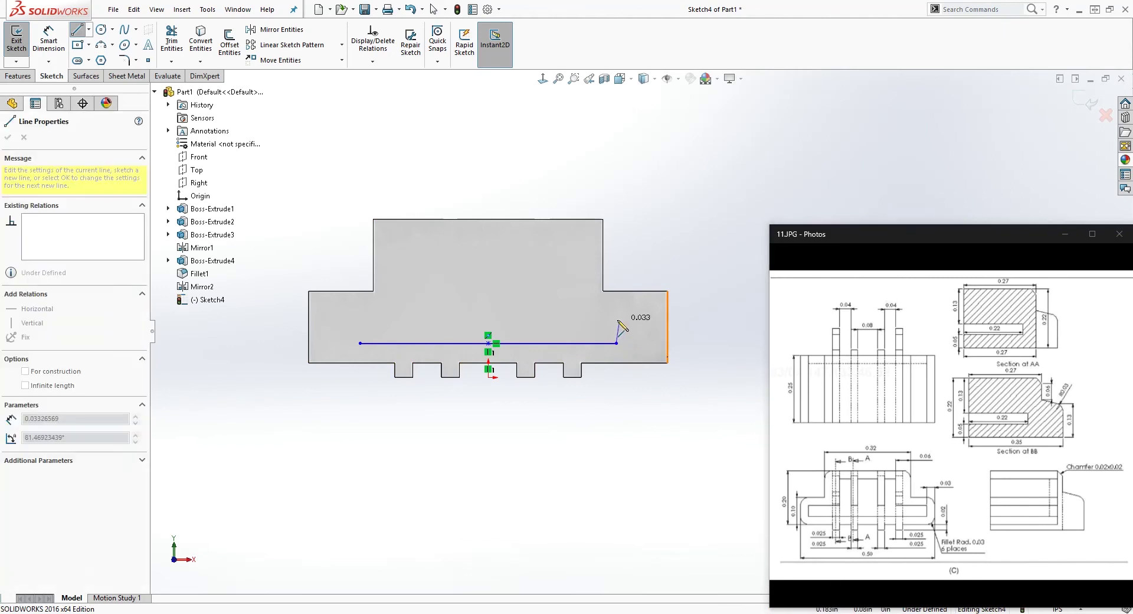
click(616, 320)
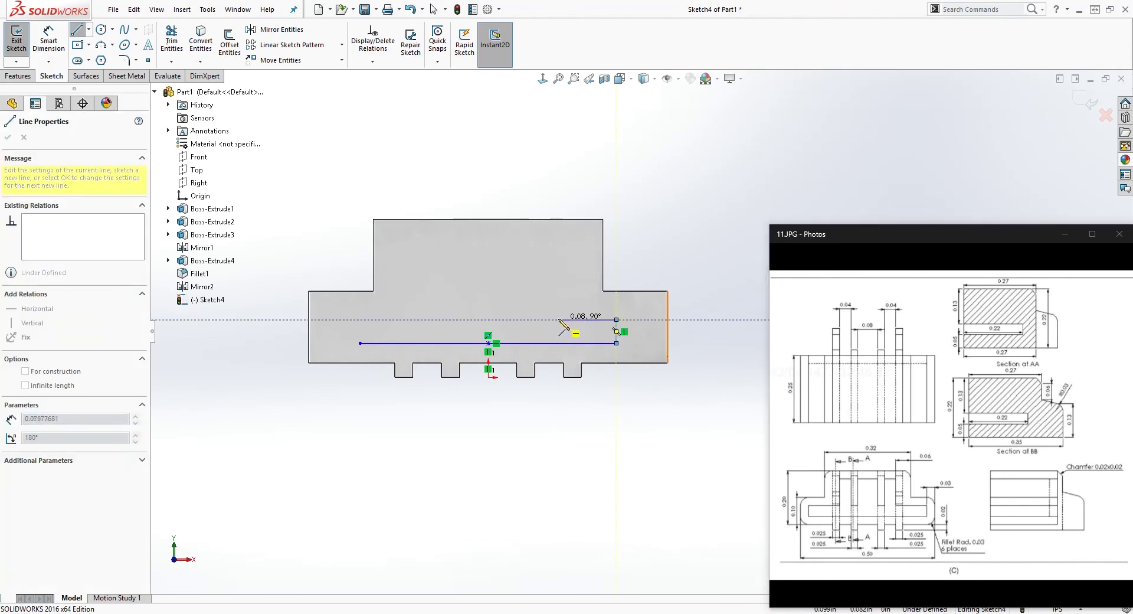
click(558, 319)
click(521, 269)
click(521, 301)
click(496, 301)
click(496, 269)
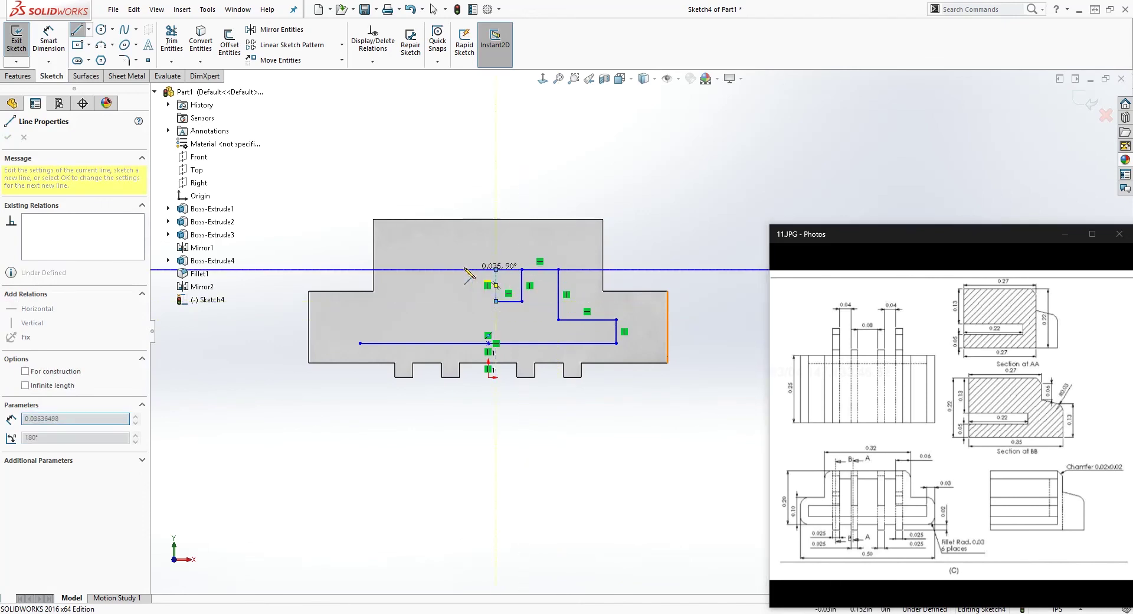
Step: Continue the outline through the middle and third upright sections, closing it at the opposite end of the base line
click(444, 269)
click(444, 301)
click(412, 301)
click(413, 261)
click(383, 260)
click(383, 319)
click(360, 319)
click(360, 343)
key(Escape)
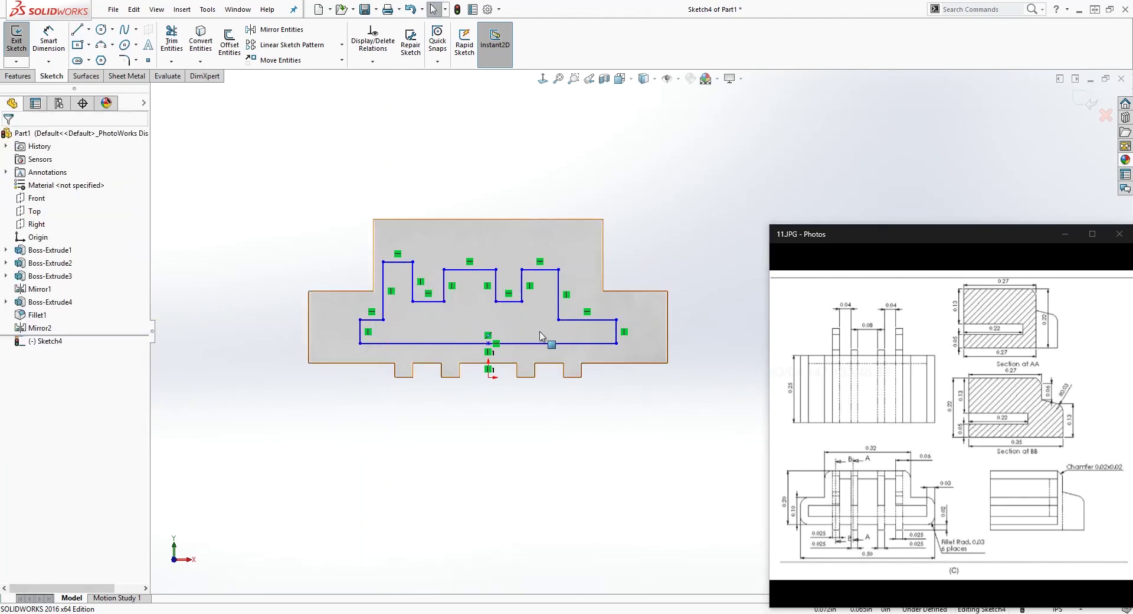
Step: Add a horizontal relation between the inner corner points of the profile's two shoulders
click(558, 320)
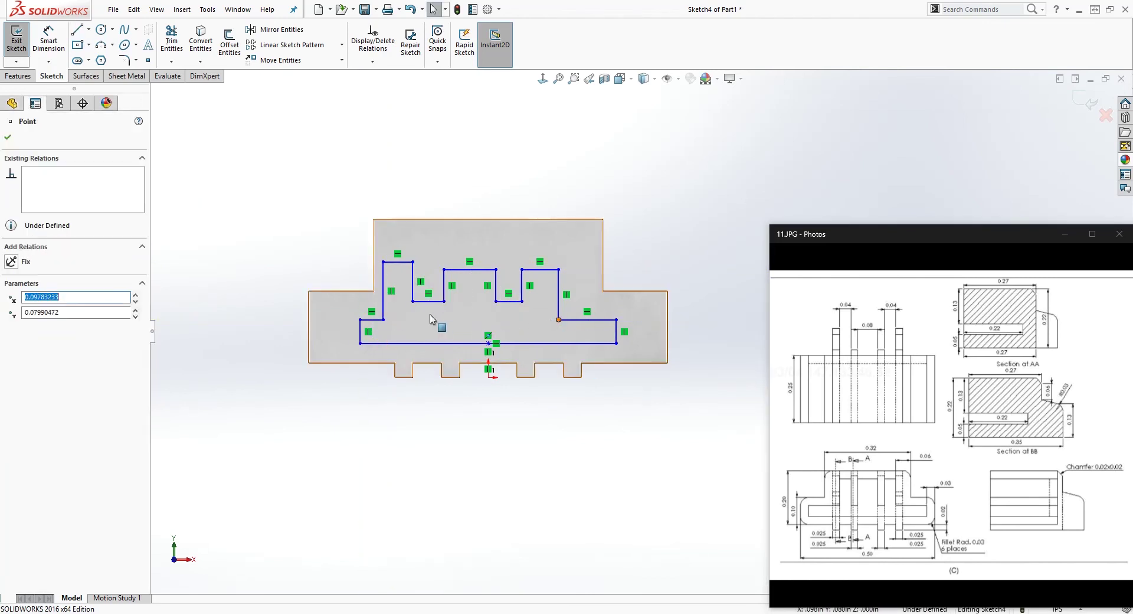
ctrl+click(383, 320)
click(17, 327)
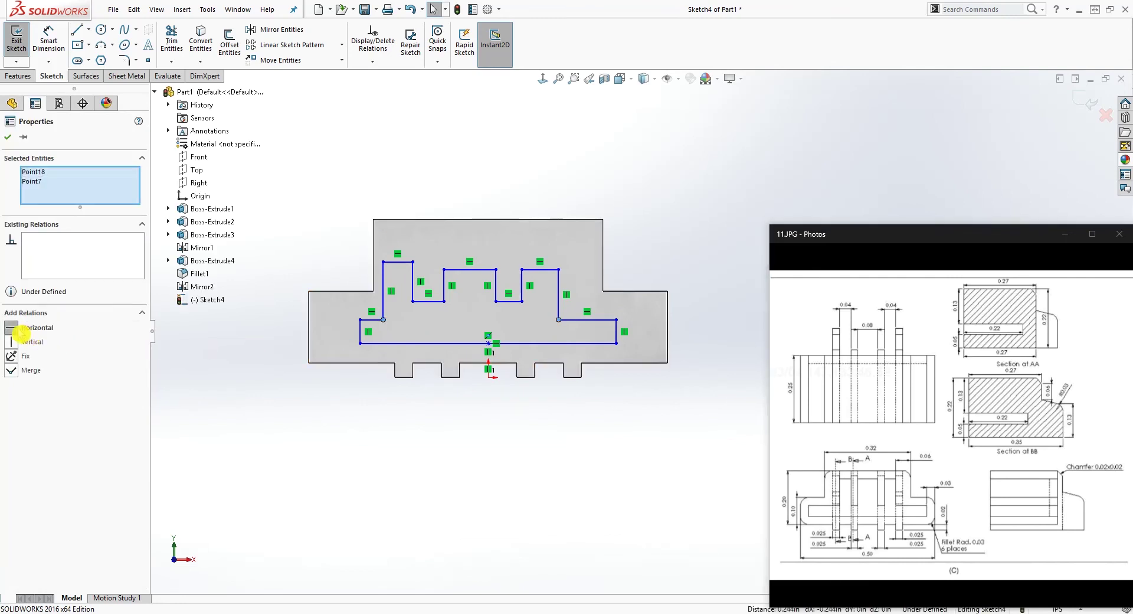
click(699, 363)
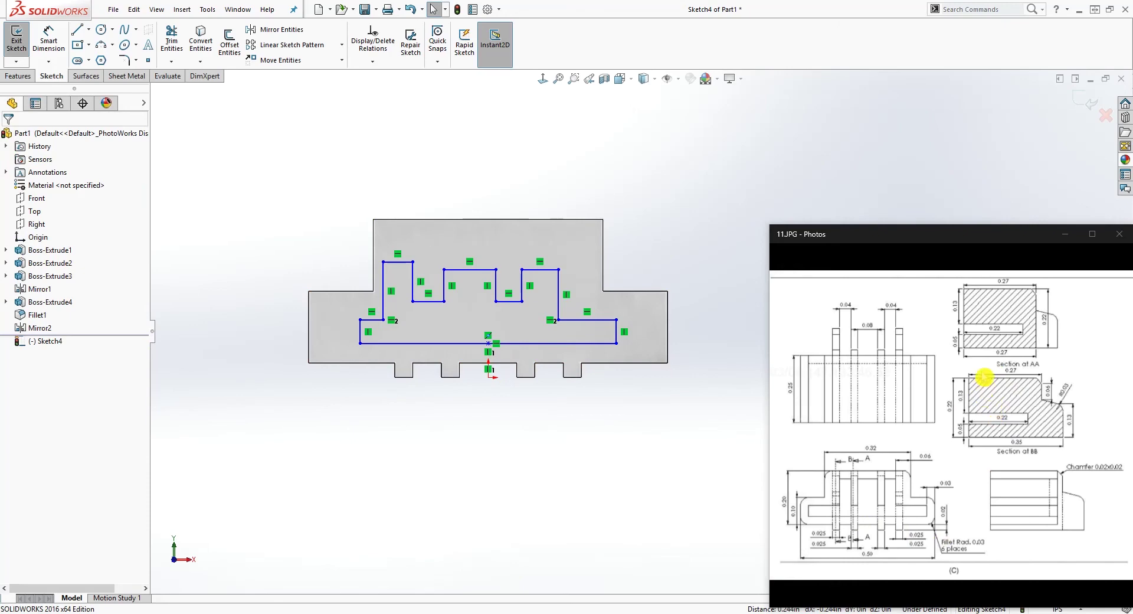
Step: Dimension the shoulder line 0.13 in below the part's upper edge
right_drag(627, 389, 616, 268)
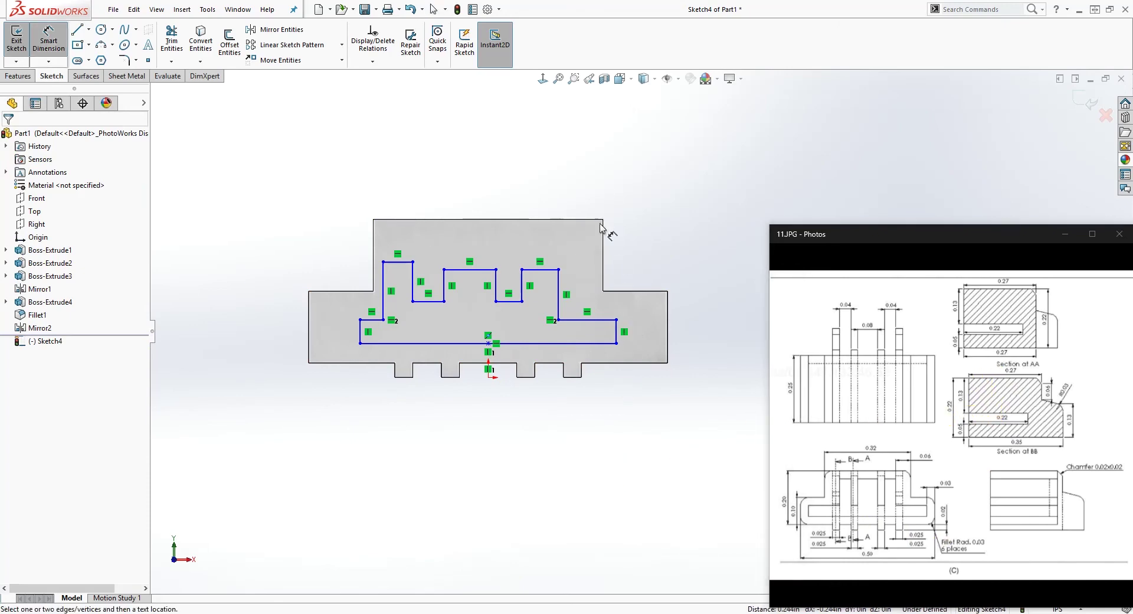
click(599, 221)
click(590, 320)
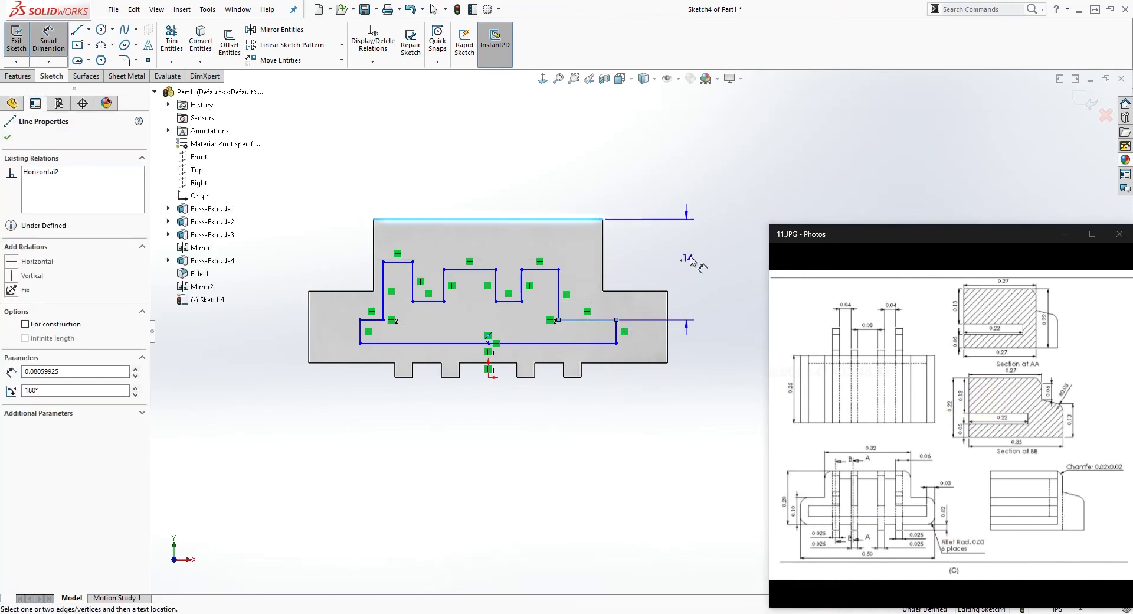
click(696, 260)
text(.13)
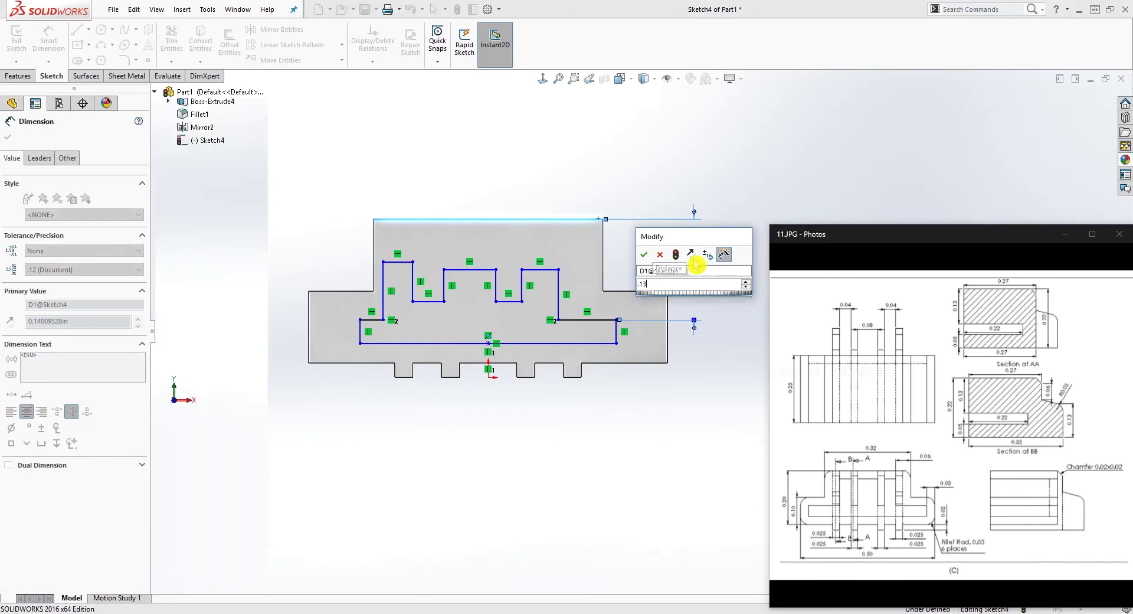
key(Return)
key(Escape)
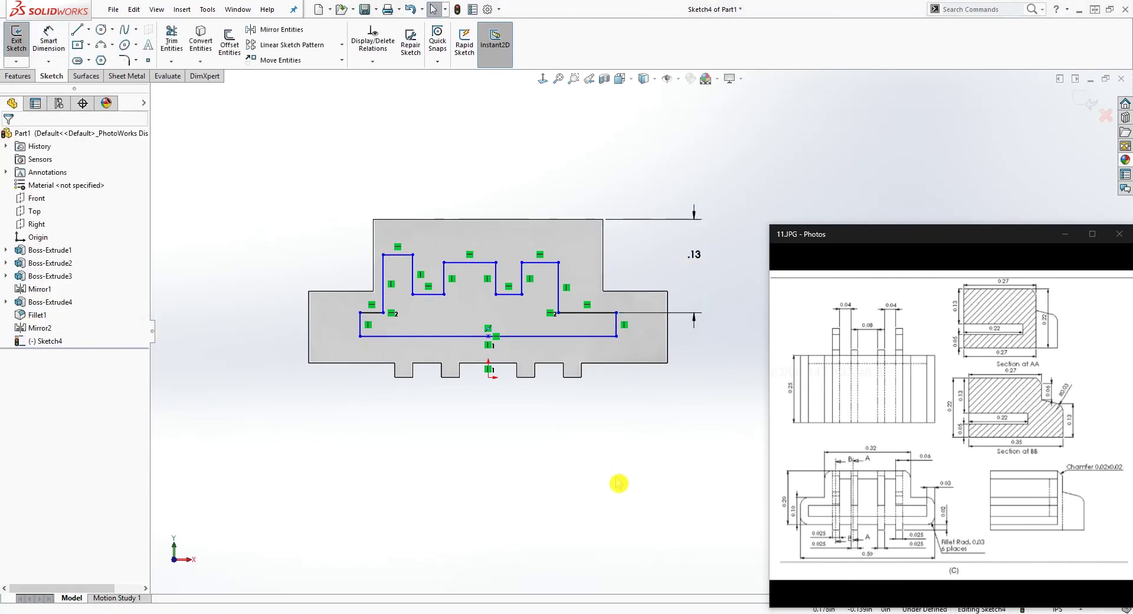
Step: Dimension the profile's base line 0.05 in above the lower edge of the outer rib
key(Return)
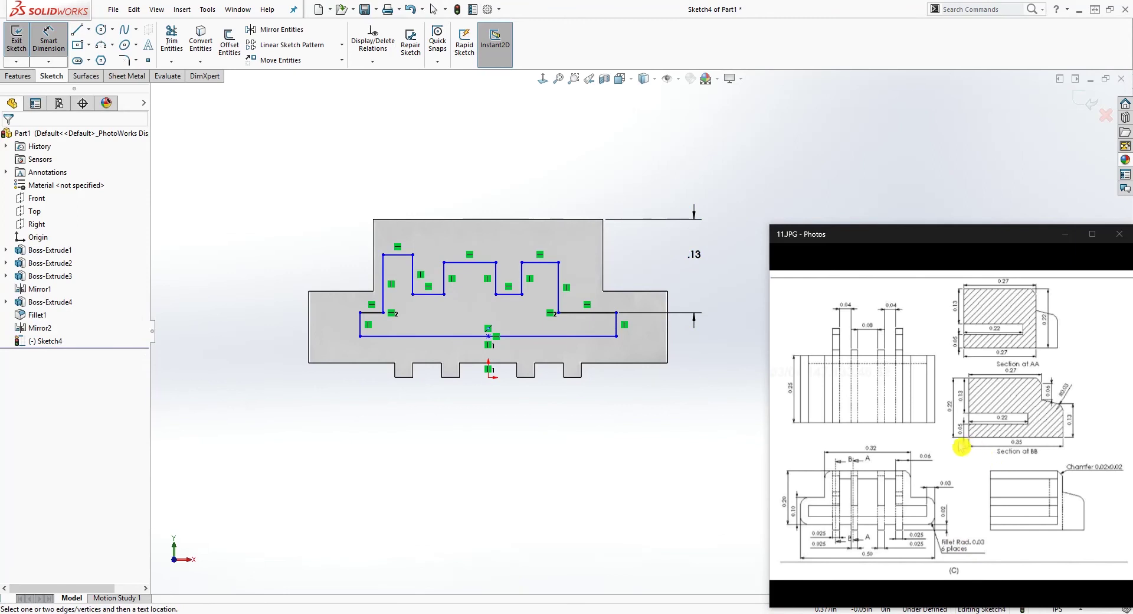
right_drag(649, 471, 582, 413)
key(Escape)
click(577, 379)
click(608, 337)
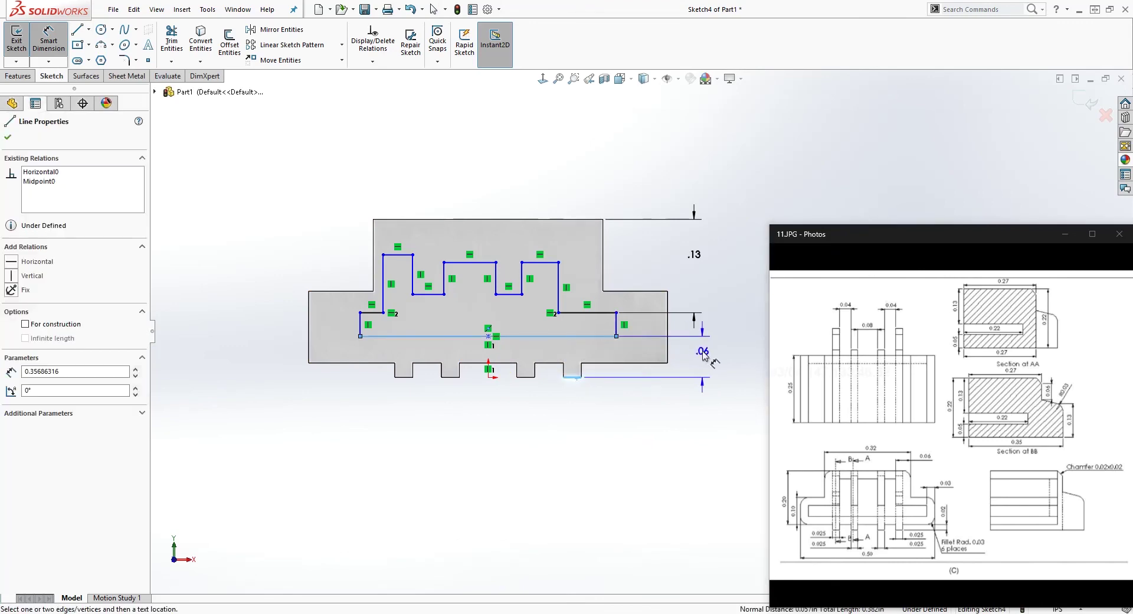
click(704, 356)
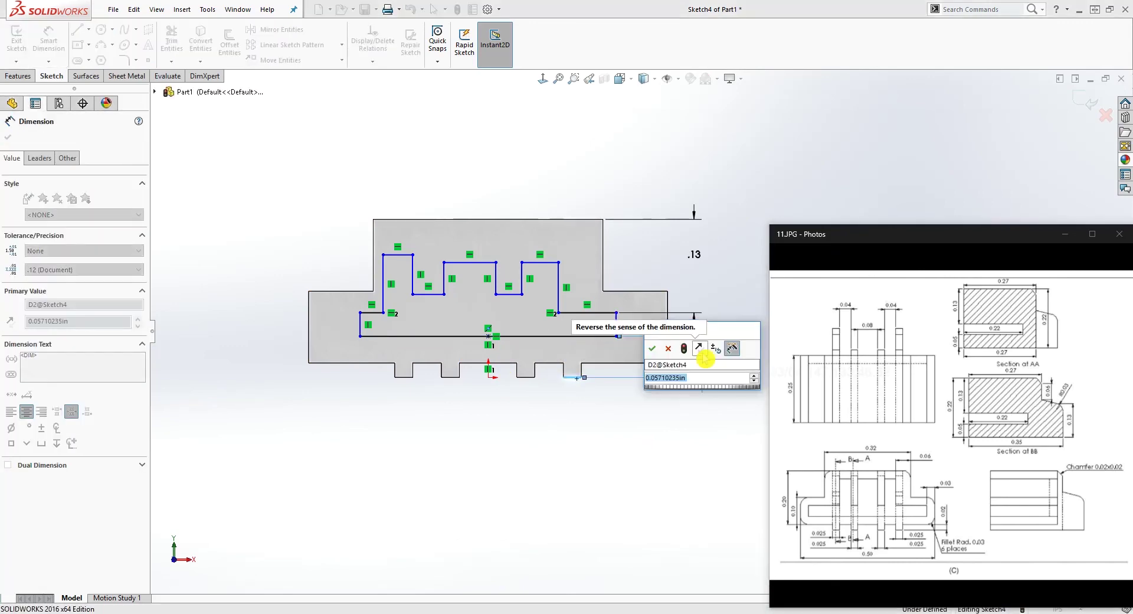
text(.05)
key(Return)
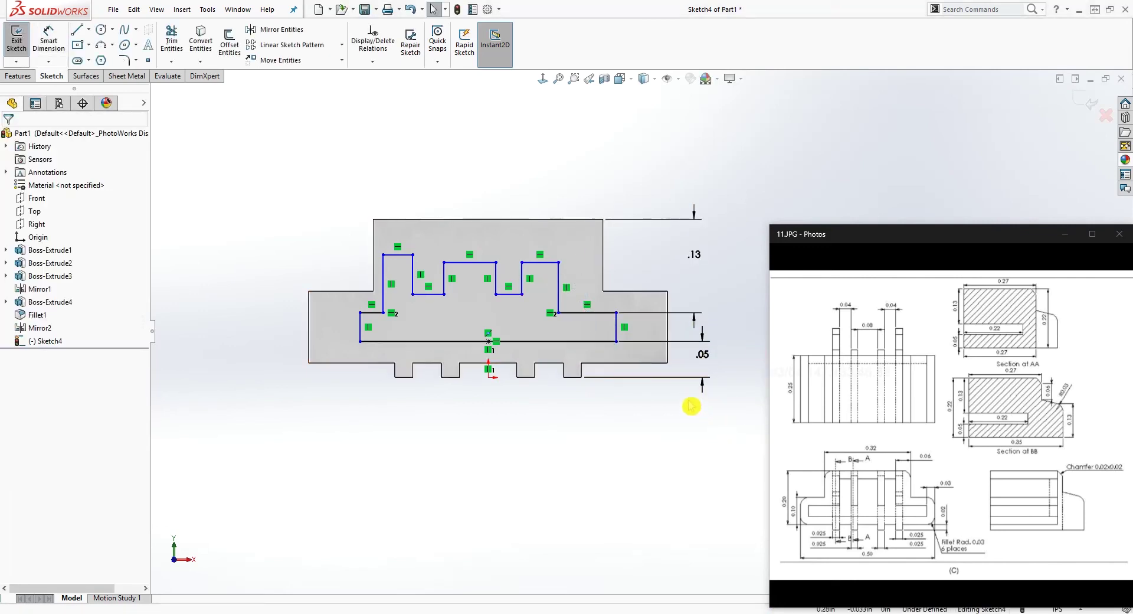
click(851, 534)
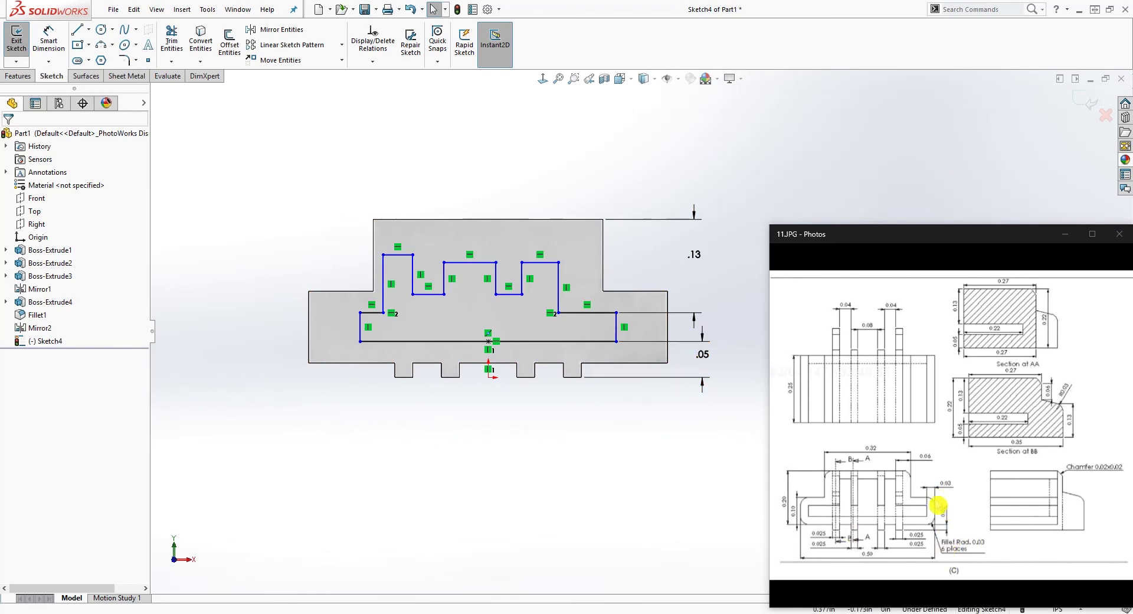
Step: Dimension the profile's vertical end line 0.03 in from the part's outer side edge
right_drag(667, 463, 640, 284)
click(666, 348)
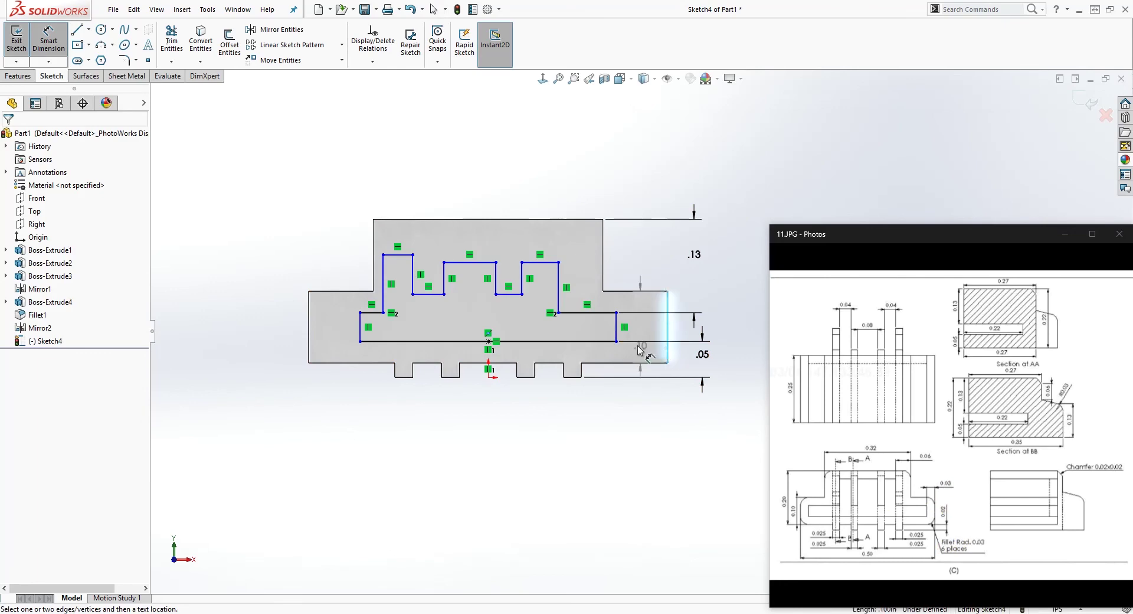
click(616, 339)
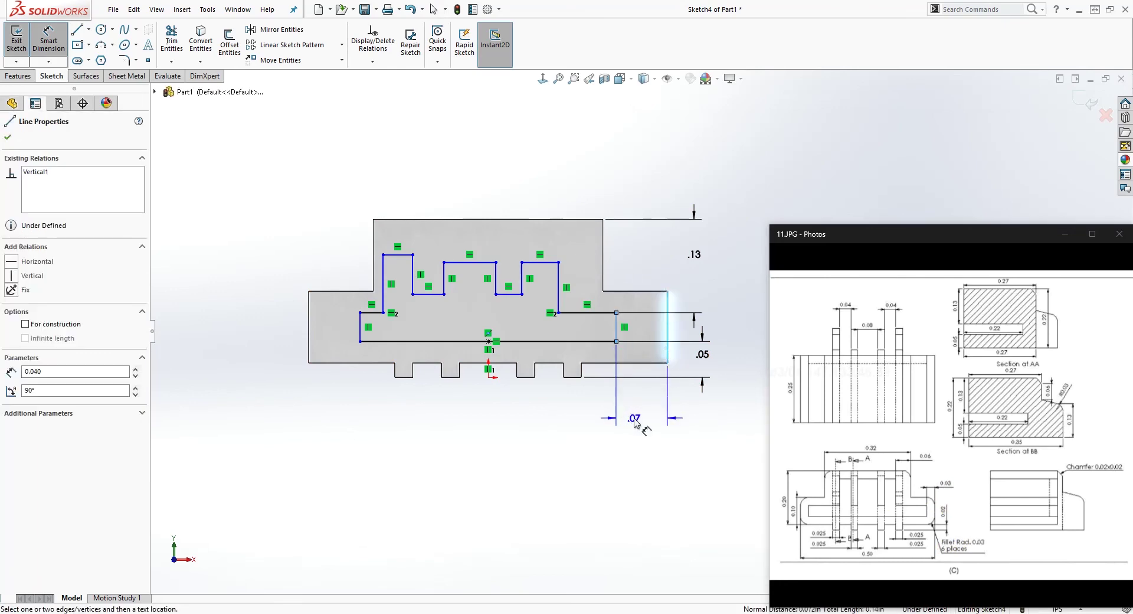
click(637, 423)
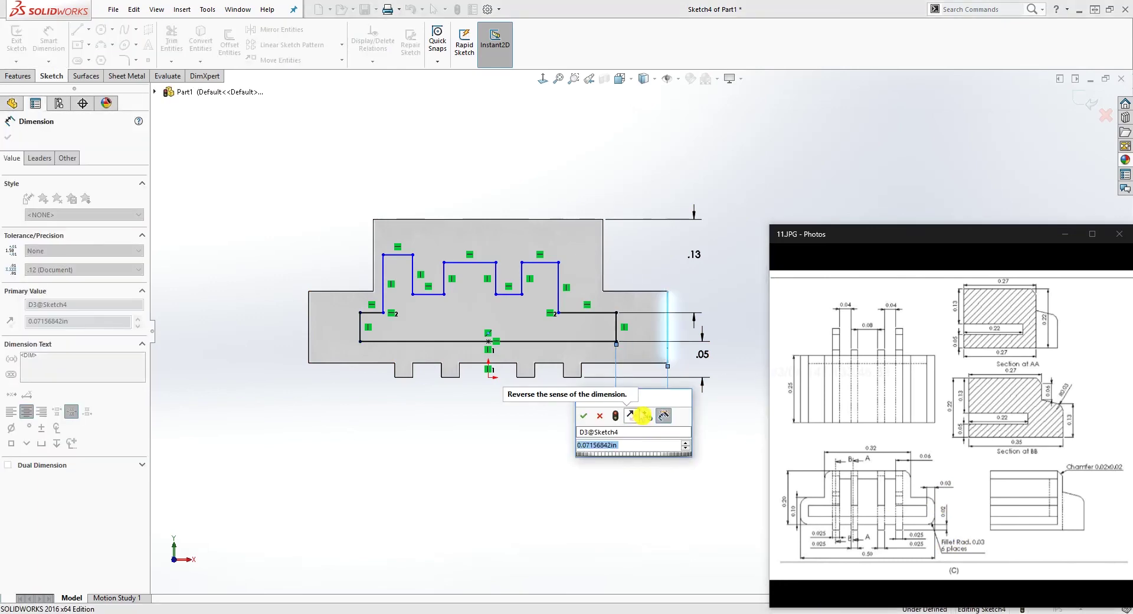
text(.03)
key(Return)
key(Escape)
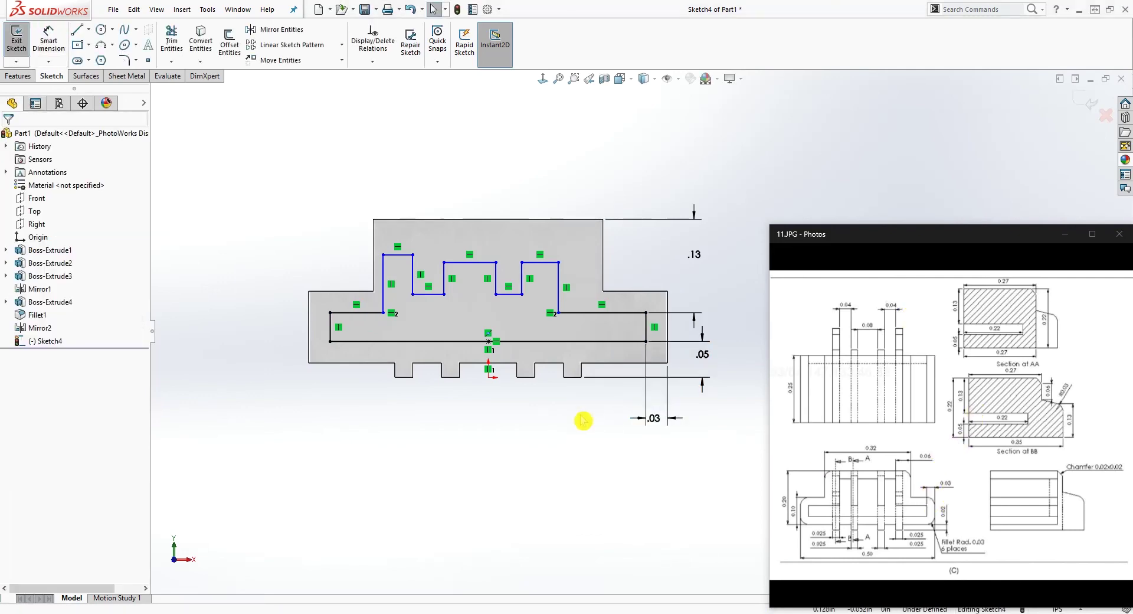
Step: Working from the rib side, snap the upper corners of the first and middle upright sections onto the adjacent rib edges
mouse_move(585, 281)
middle_down()
mouse_move(450, 283)
mouse_move(475, 285)
middle_up()
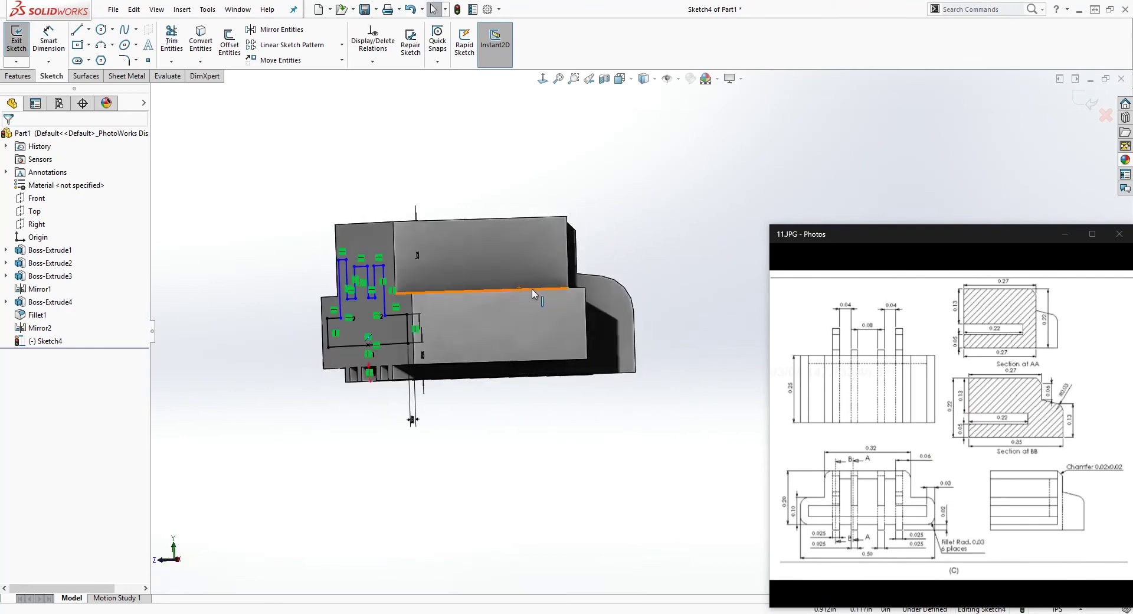
click(542, 79)
scroll(578, 246, down, 3)
scroll(560, 236, up, 1)
scroll(539, 228, down, 2)
drag(551, 206, 541, 186)
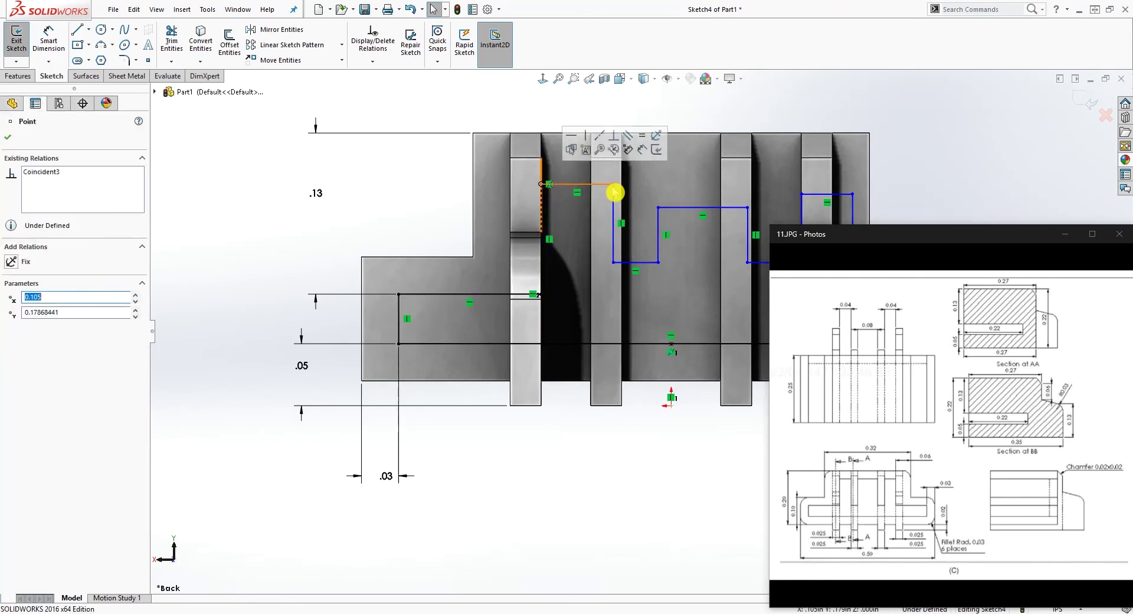
mouse_move(613, 185)
mouse_down()
mouse_move(590, 188)
mouse_move(640, 215)
mouse_move(660, 214)
mouse_move(624, 193)
mouse_move(751, 187)
mouse_move(713, 190)
mouse_move(727, 186)
mouse_up()
scroll(832, 206, up, 3)
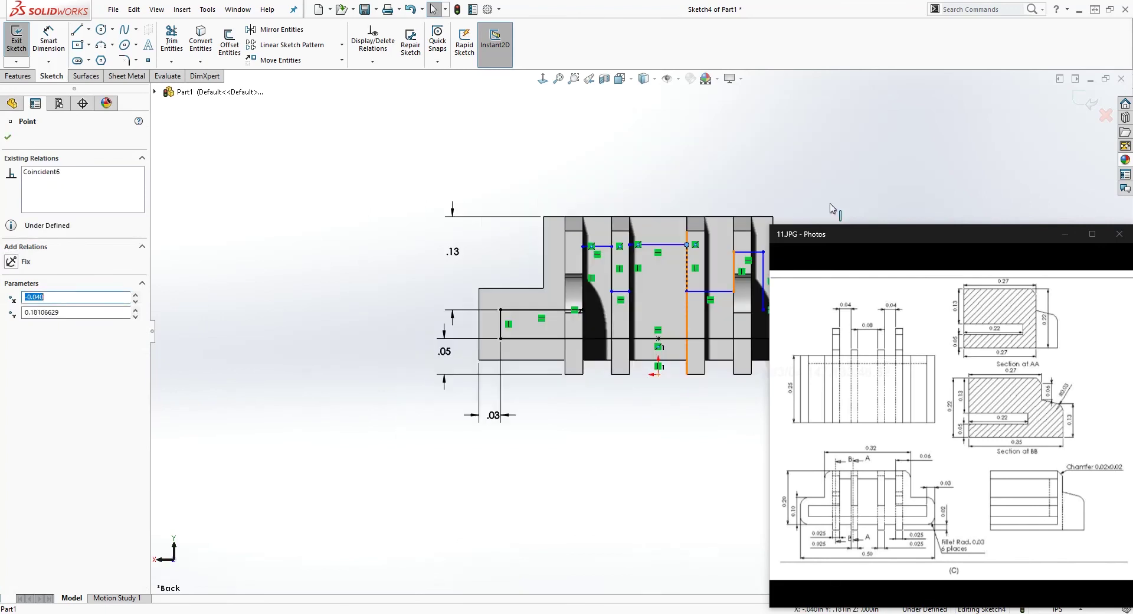
Step: Make the inner vertical line of the third upright section collinear with the outer rib's inner edge
scroll(835, 206, down, 4)
key(Escape)
scroll(563, 377, down, 3)
click(593, 345)
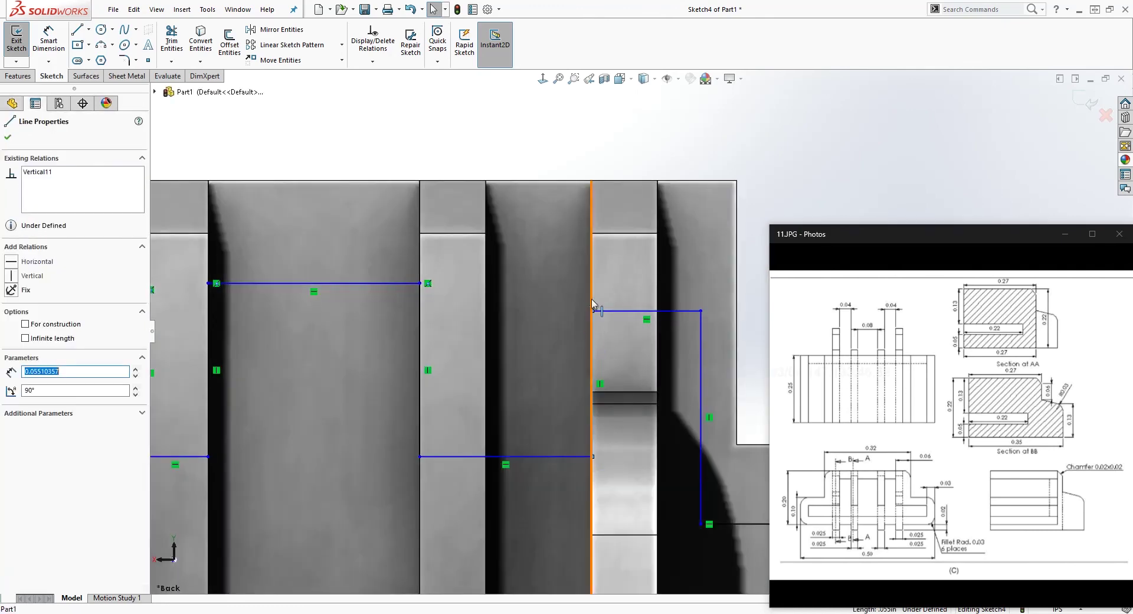
ctrl+click(593, 284)
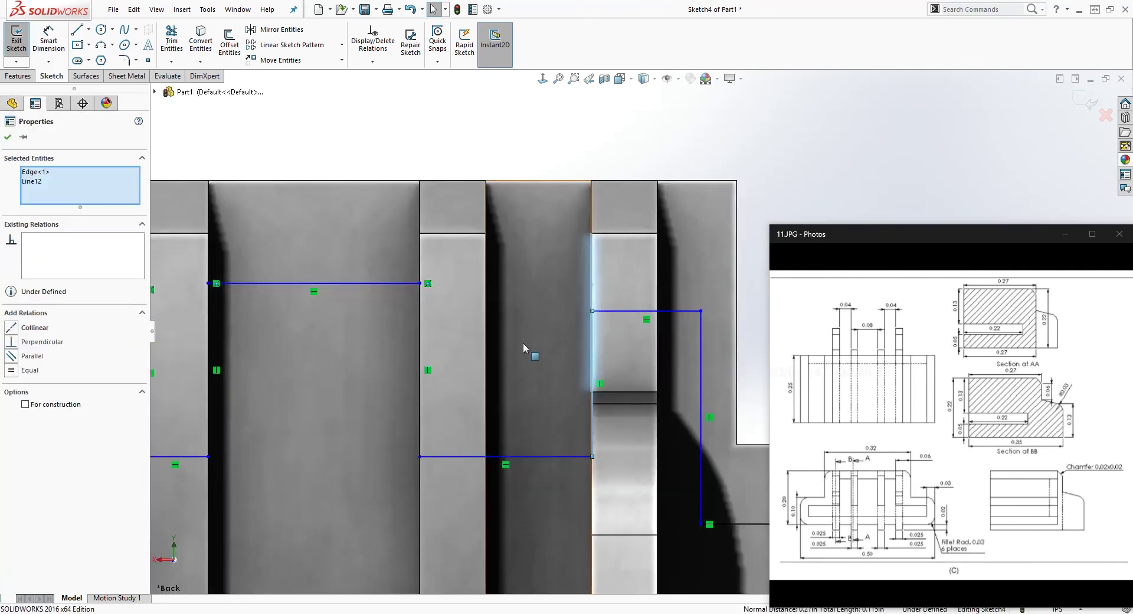
click(12, 329)
key(Escape)
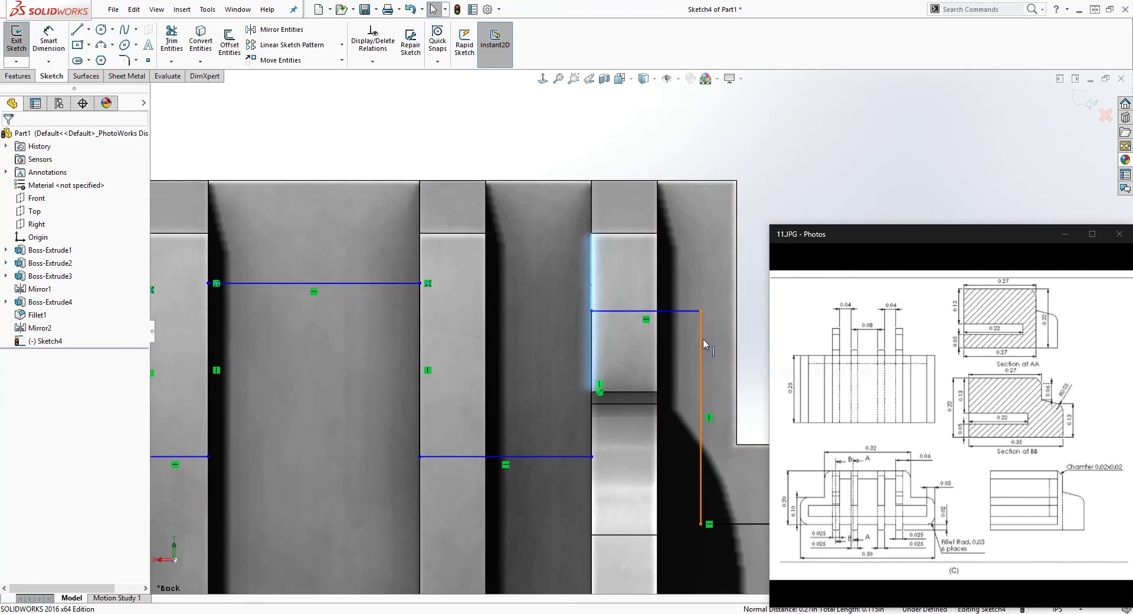
Step: Delete the collinear relation between the third upright section's inner line and the outer rib's edge
click(701, 339)
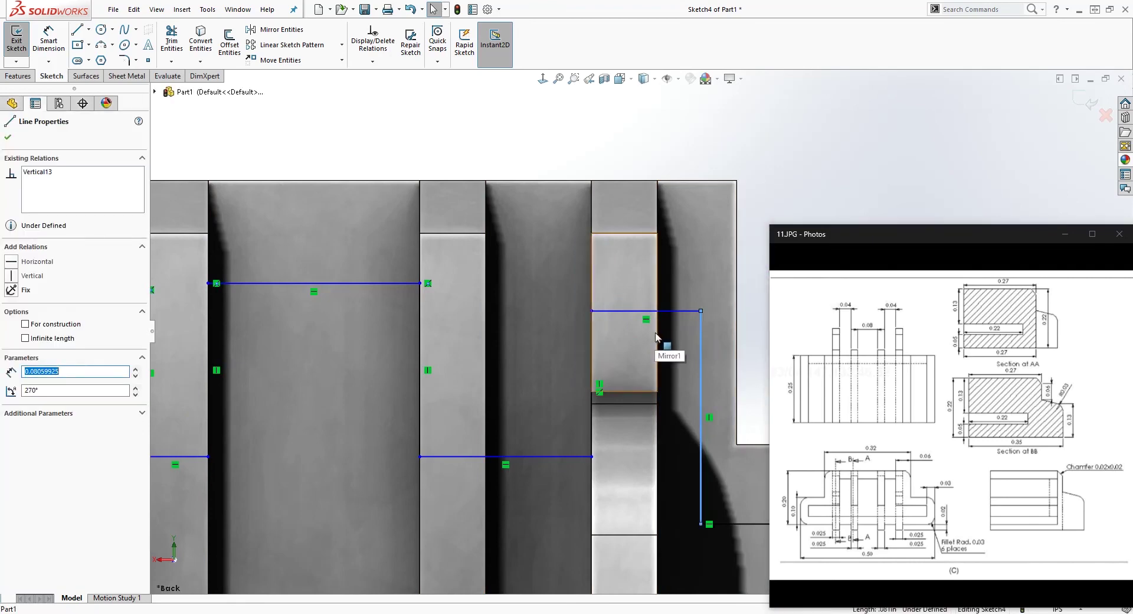
ctrl+click(657, 332)
scroll(656, 398, up, 4)
scroll(599, 367, down, 2)
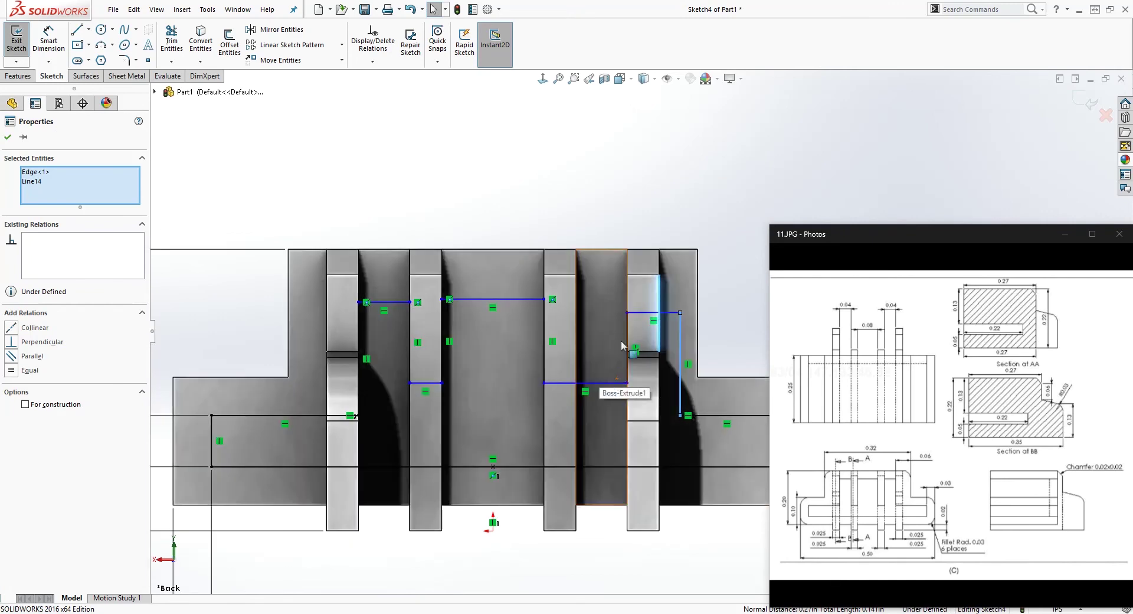
key(Escape)
click(627, 351)
key(Delete)
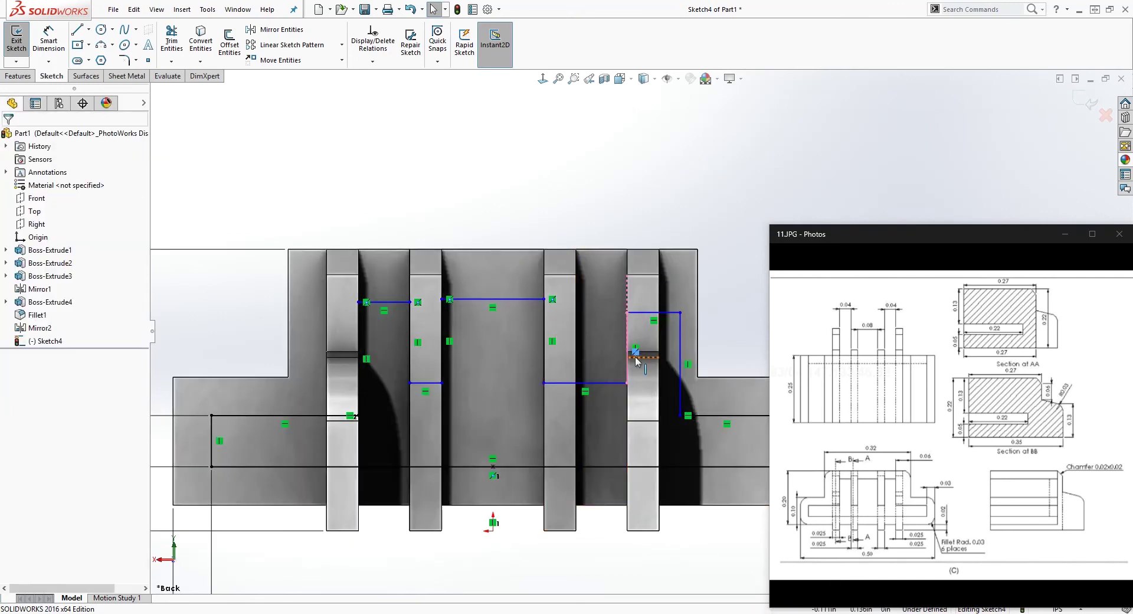
Step: Snap the upper corners of the third upright section onto the facing edges of the inner and outer ribs
drag(627, 311, 576, 304)
click(658, 309)
drag(680, 307, 593, 298)
click(624, 338)
scroll(522, 426, up, 2)
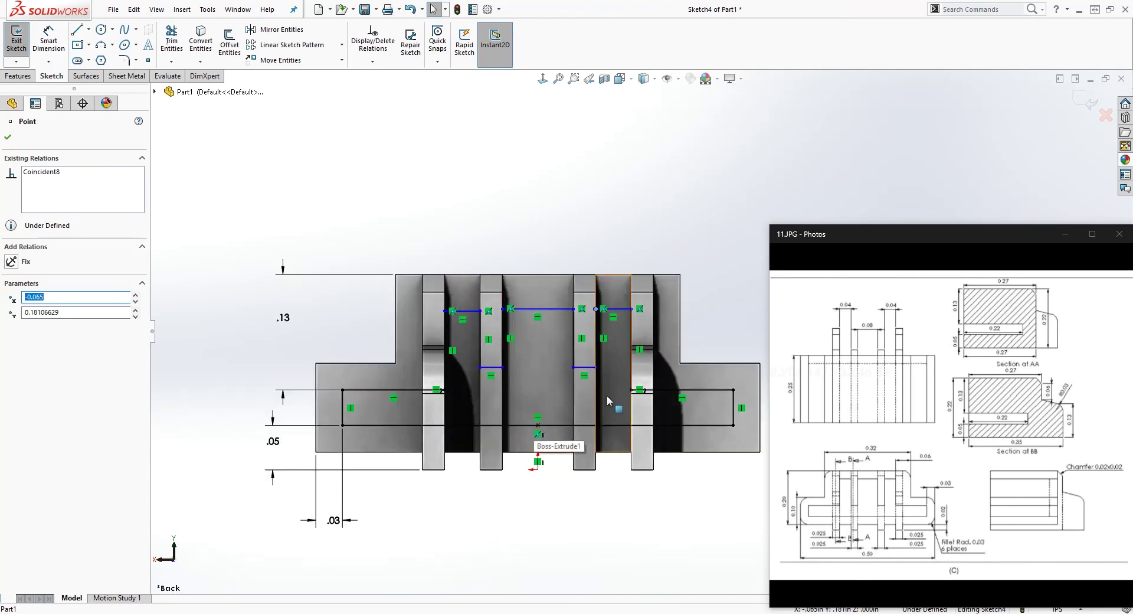
scroll(606, 395, down, 1)
scroll(597, 403, up, 1)
key(Escape)
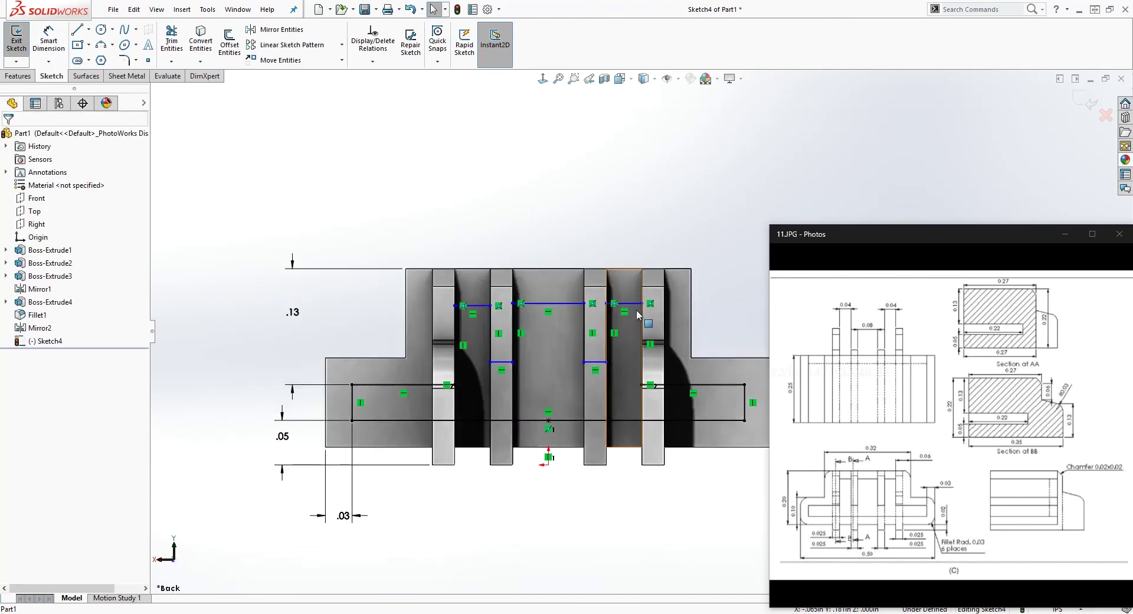
Step: Dimension the top line of the third upright section 0.03 in below the part's upper edge
scroll(711, 292, down, 2)
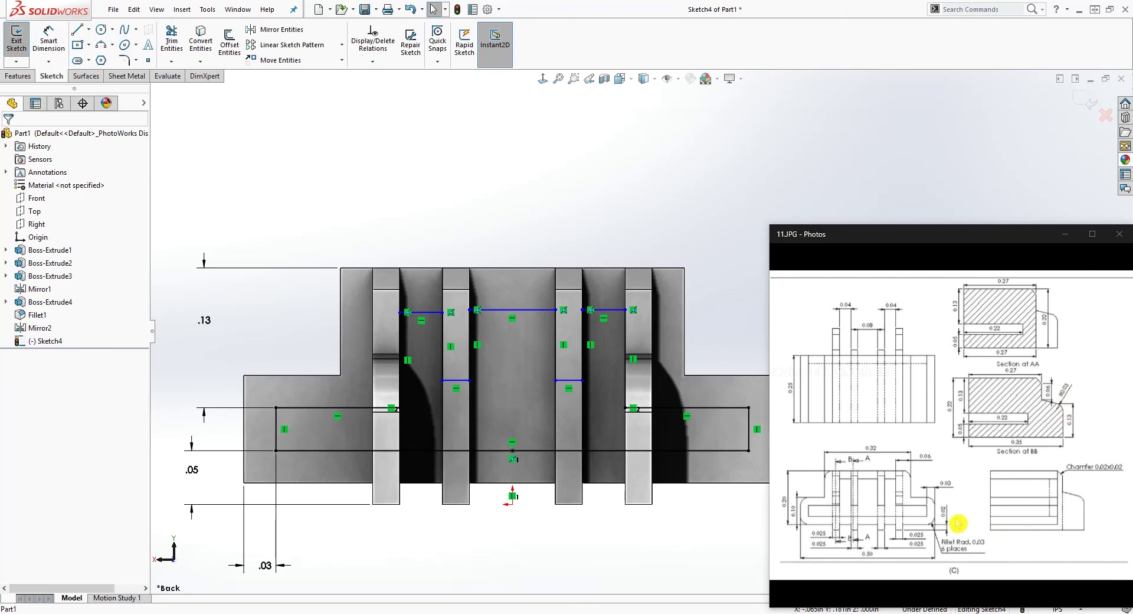
right_drag(696, 392, 668, 241)
click(675, 269)
click(613, 311)
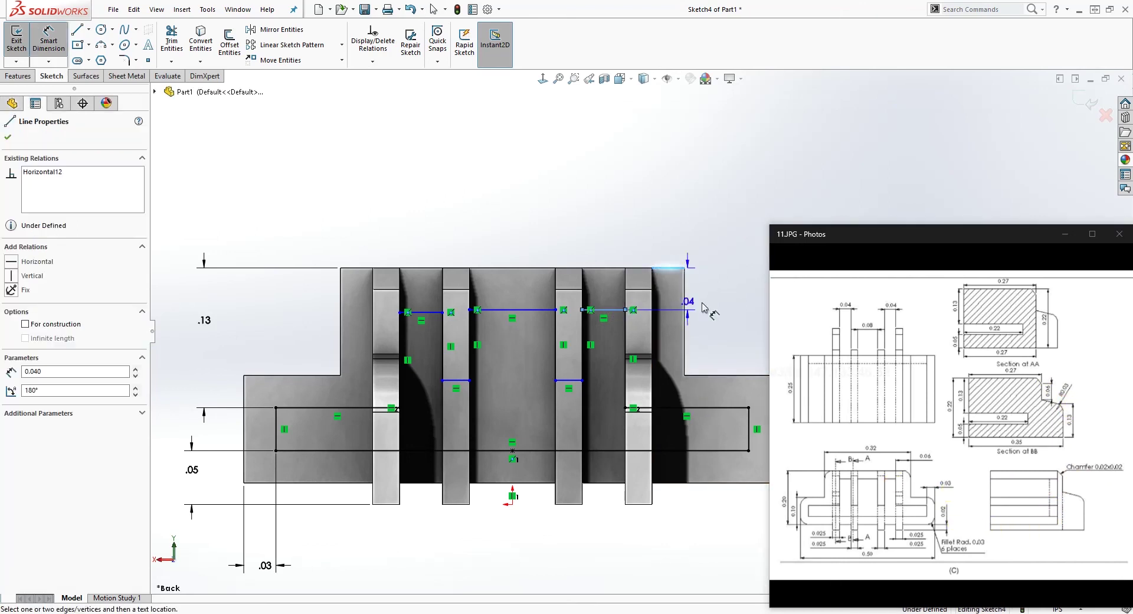
click(721, 302)
text(.03)
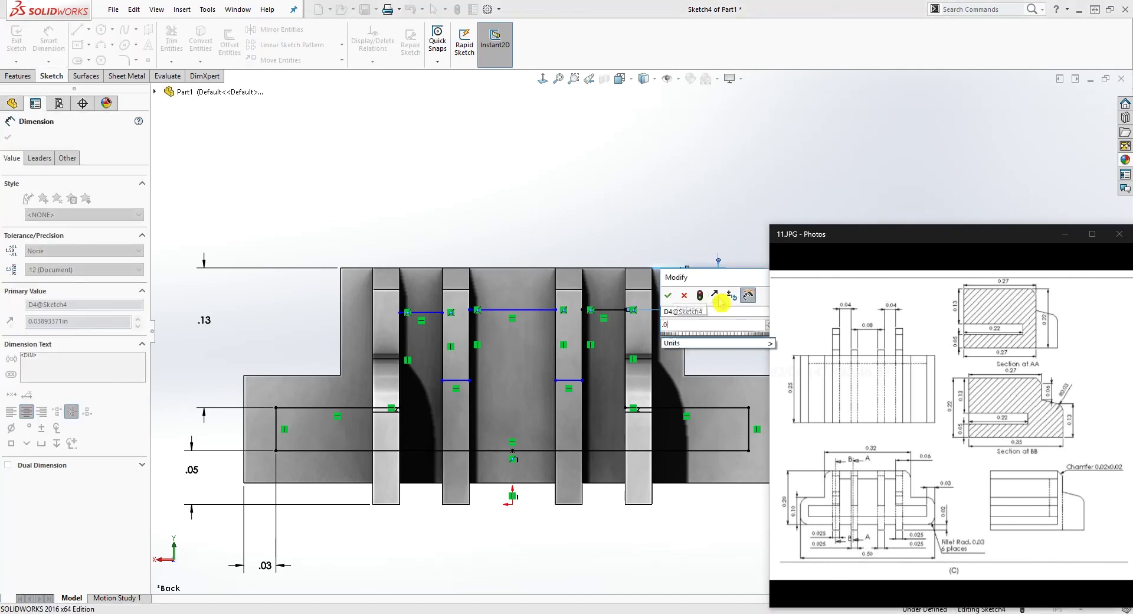
key(Return)
key(Escape)
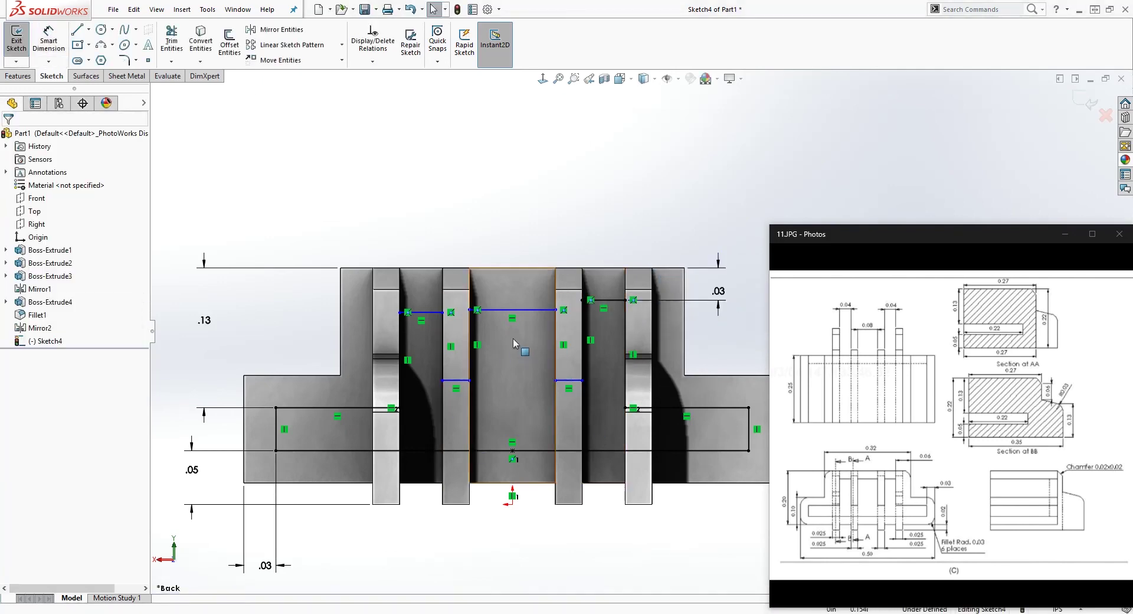
Step: Align the upper corners of the middle upright section horizontally with the neighbouring upper corners of both outer sections
middle_drag(491, 327, 716, 321)
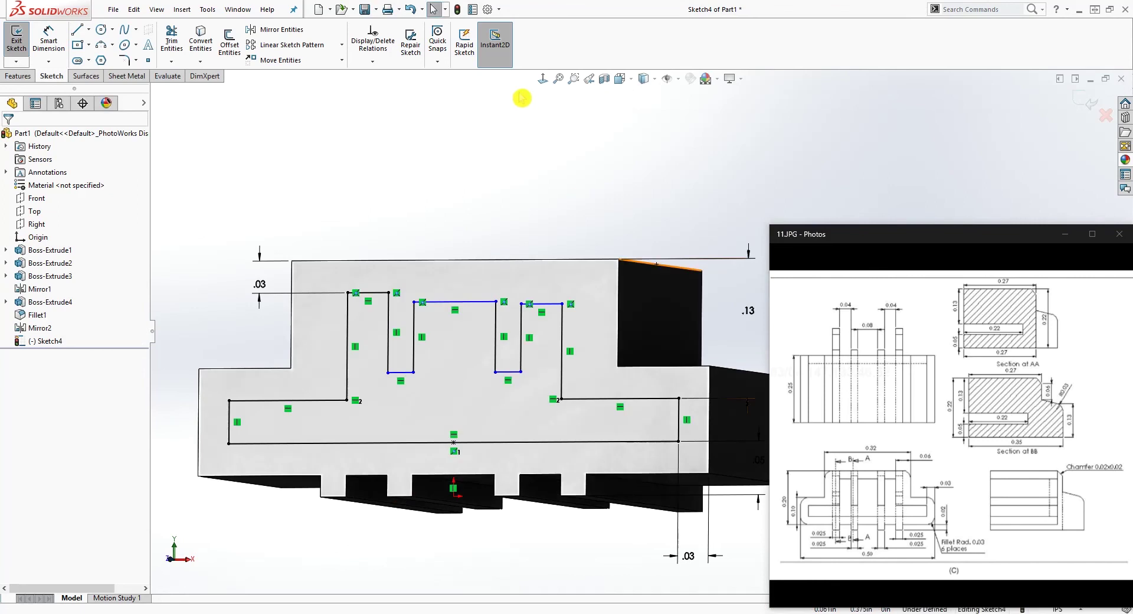
click(540, 79)
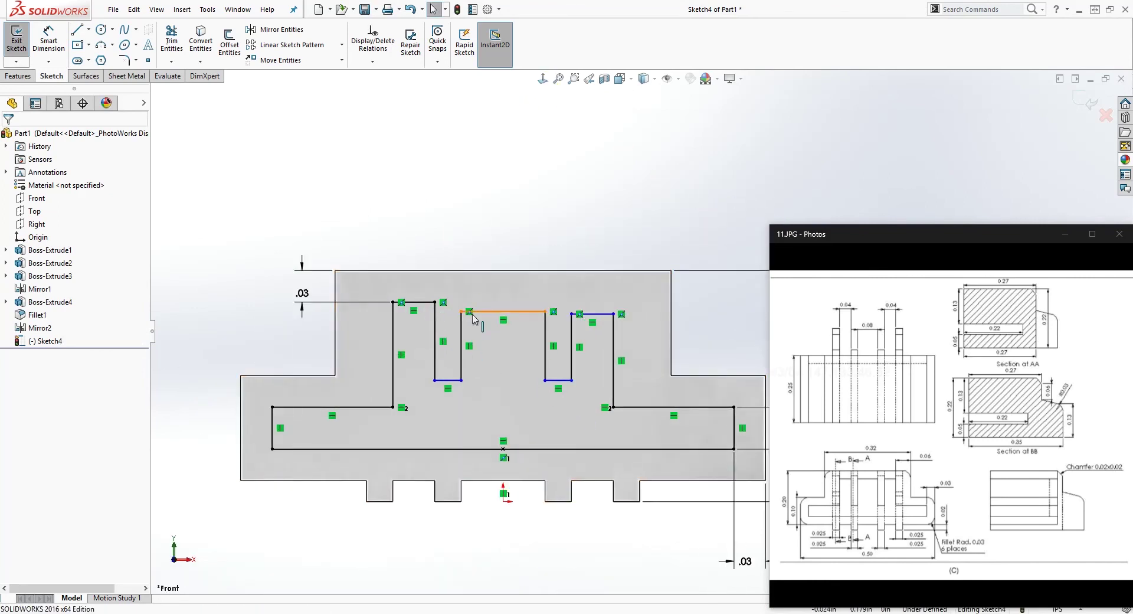
click(461, 311)
ctrl+click(435, 302)
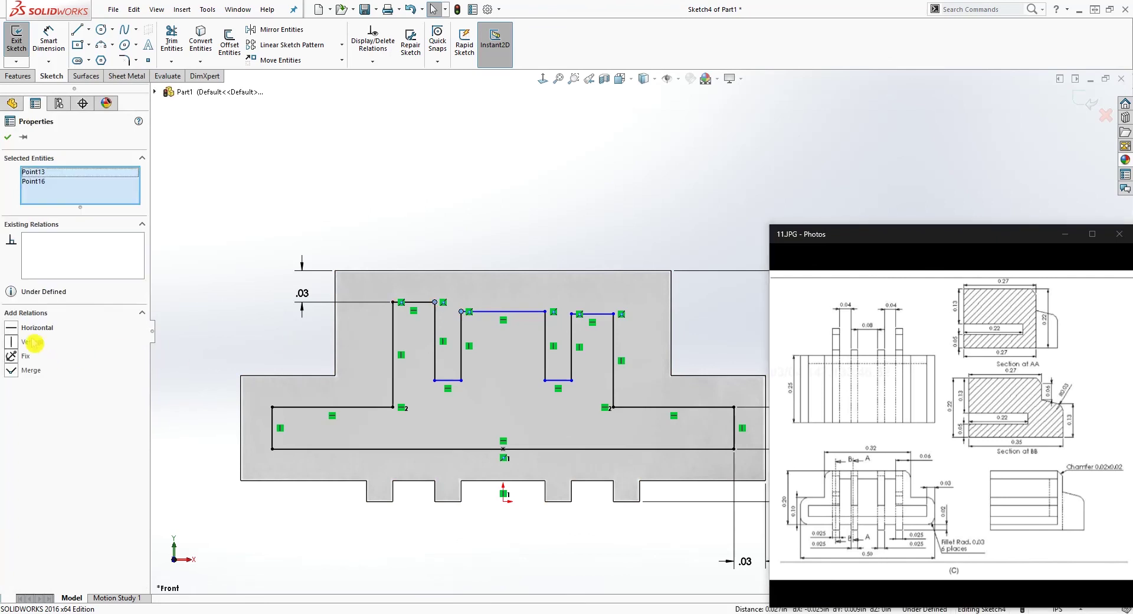
click(36, 328)
click(581, 323)
click(571, 314)
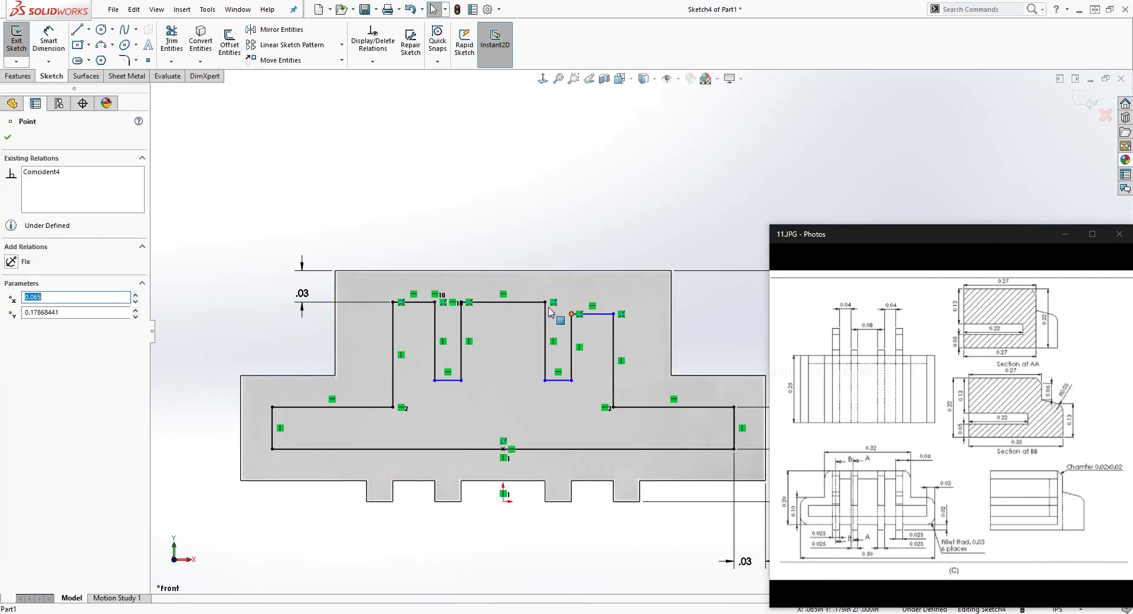
ctrl+click(544, 302)
click(13, 329)
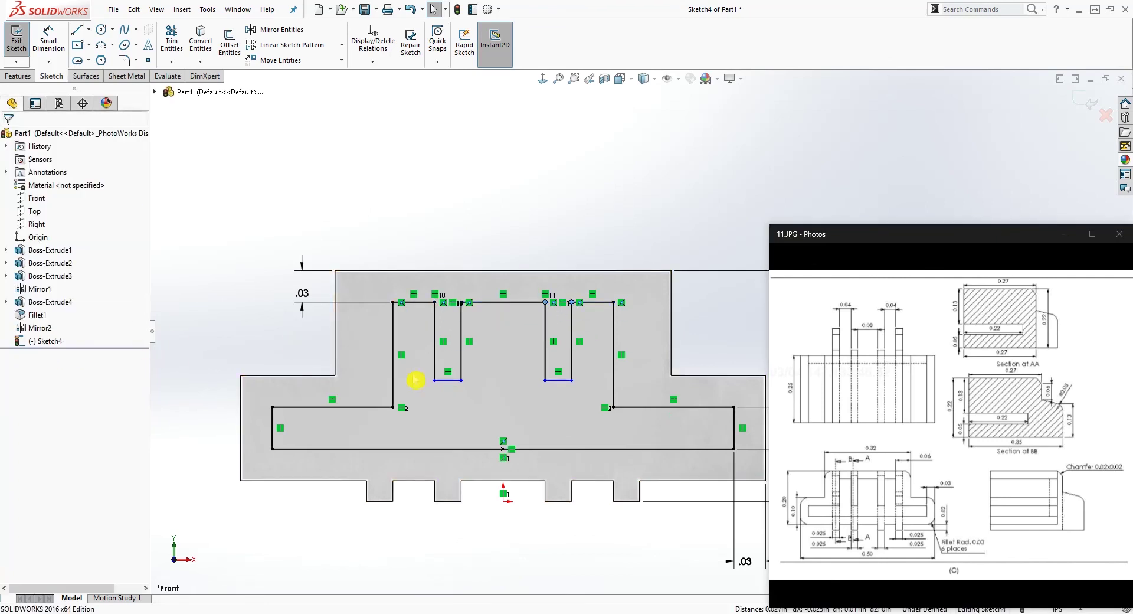
Step: Make the lower corners between the upright sections horizontal with the nearest upper corners of the wide horizontal slot
click(571, 380)
ctrl+click(613, 407)
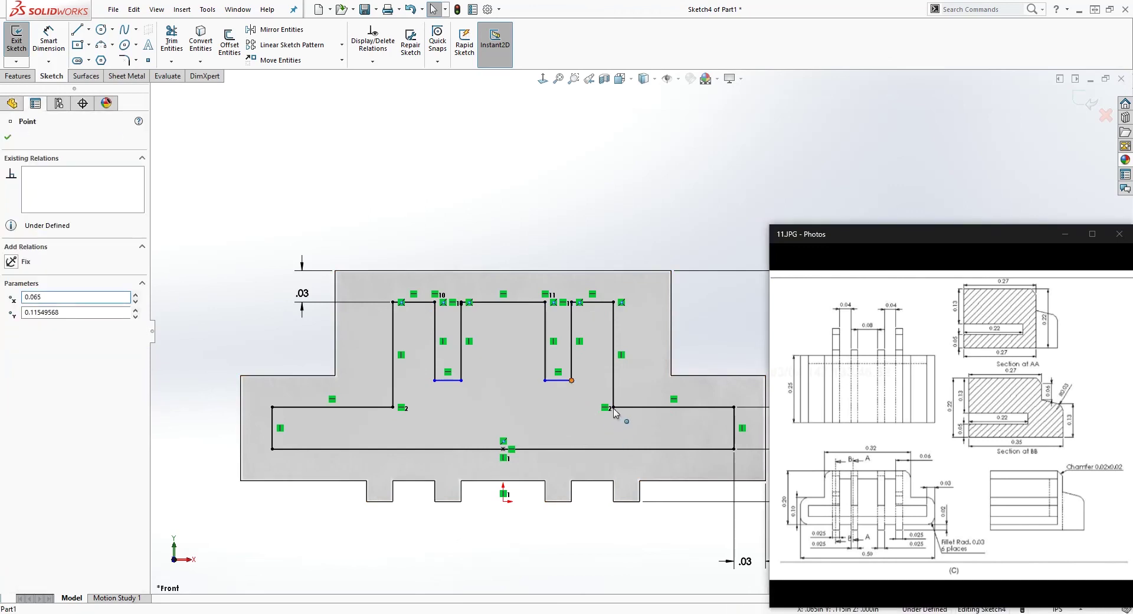
click(31, 341)
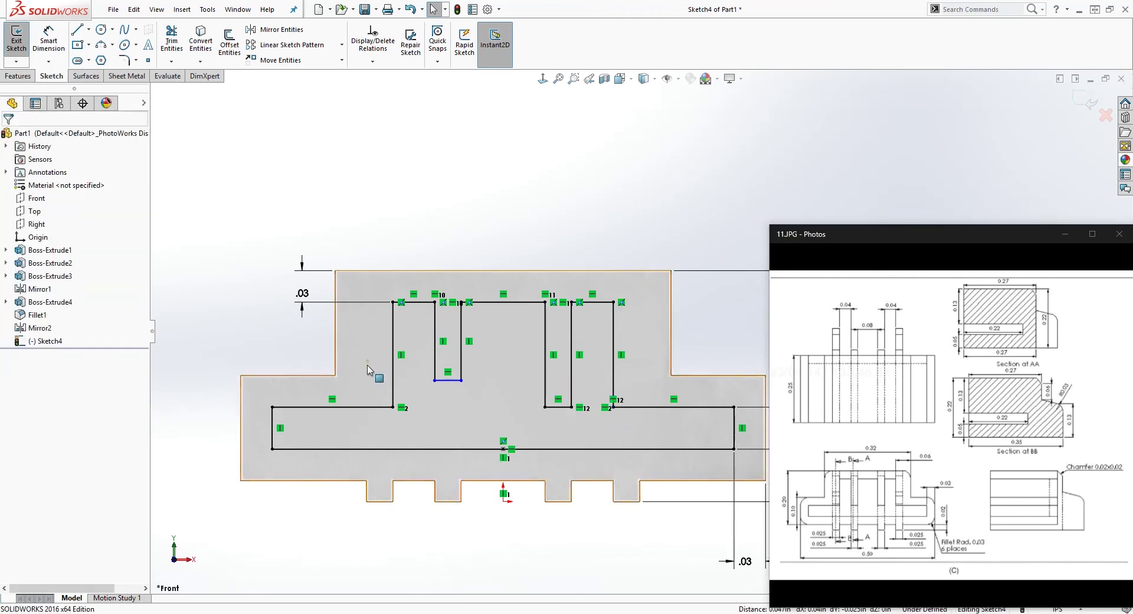
click(435, 381)
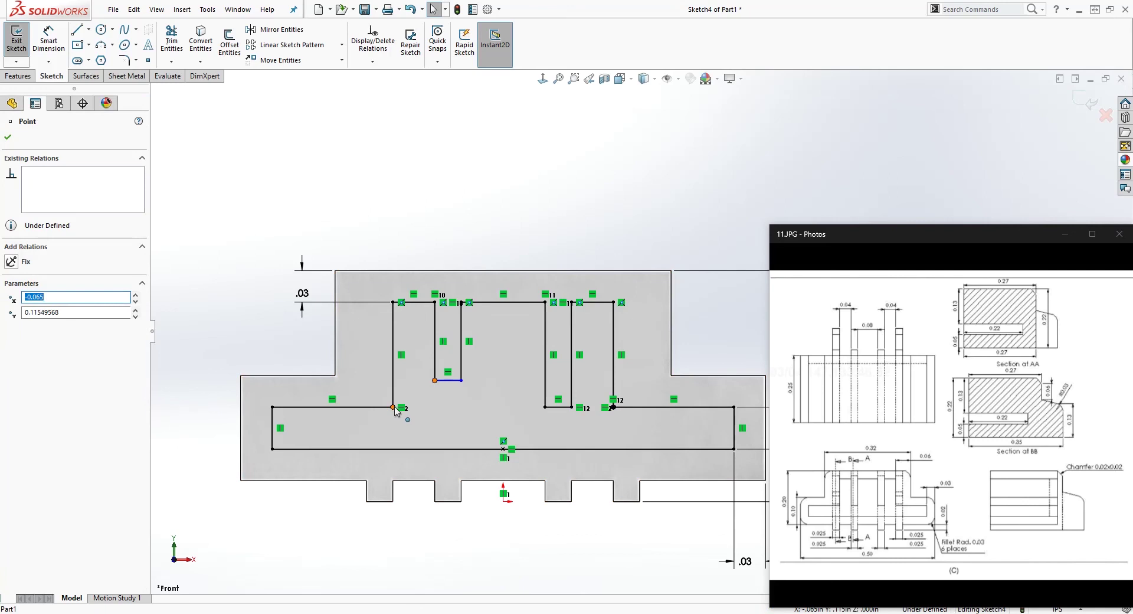
ctrl+click(393, 406)
click(35, 334)
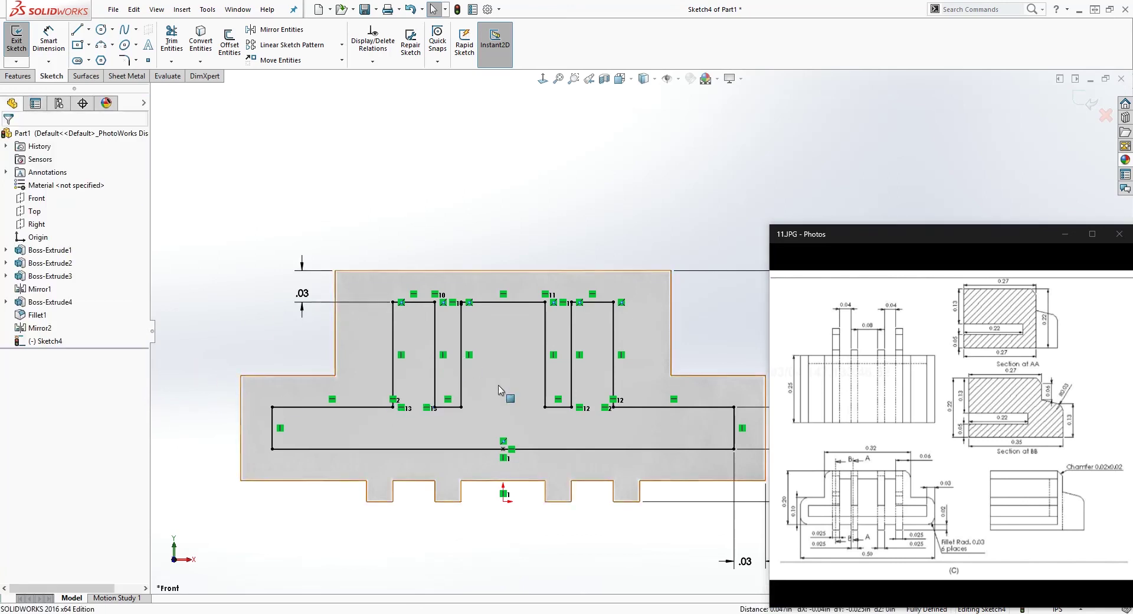
Step: Examine the slot profile's placement relative to the ribs and outer body from the front and back
scroll(531, 392, down, 2)
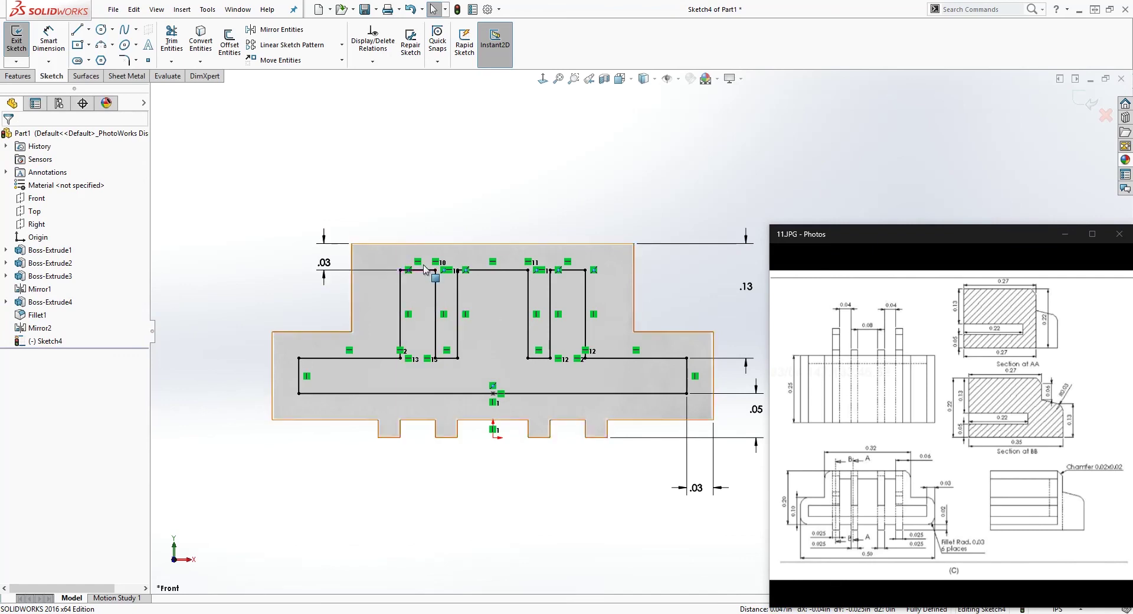
mouse_move(607, 313)
middle_down()
mouse_move(468, 321)
mouse_move(504, 412)
mouse_move(440, 318)
middle_up()
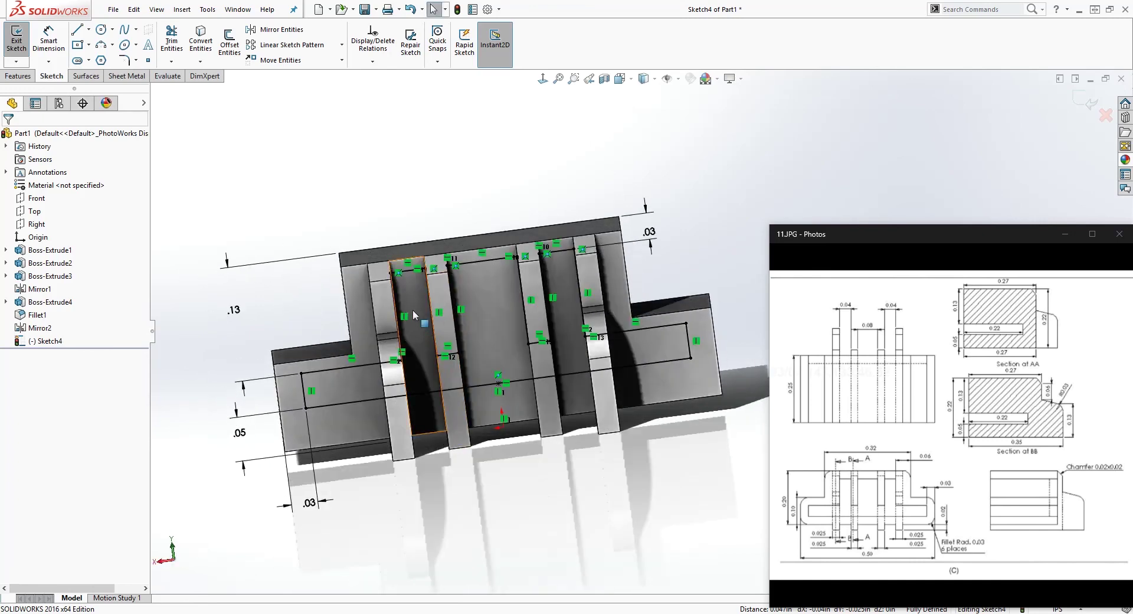
middle_drag(477, 306, 540, 305)
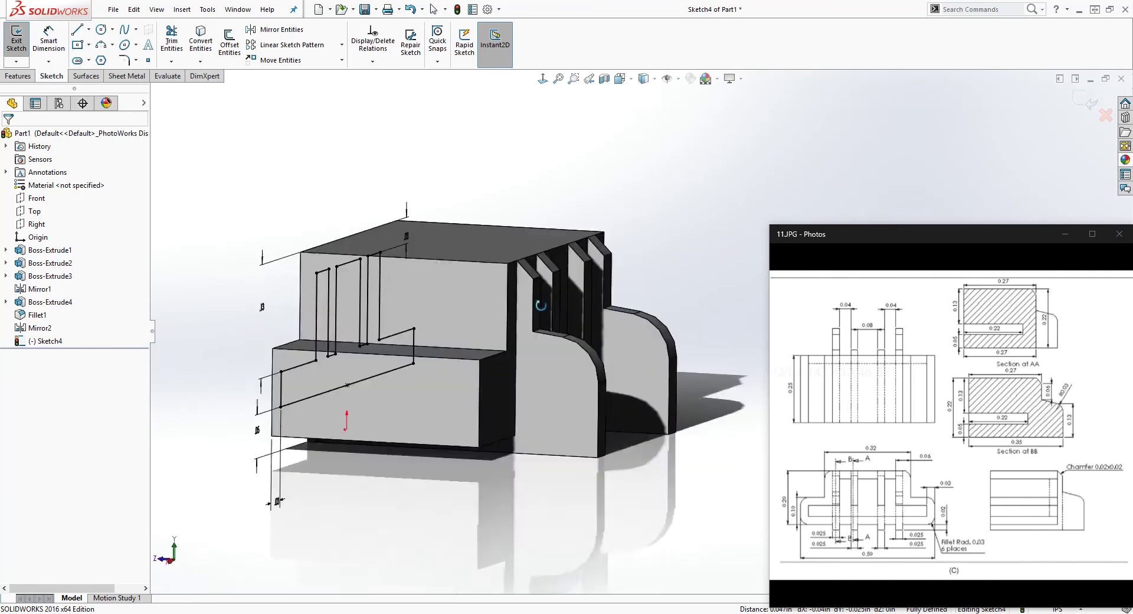
key(ctrl+1)
scroll(745, 291, up, 4)
scroll(752, 271, down, 7)
scroll(723, 360, up, 5)
scroll(738, 384, down, 4)
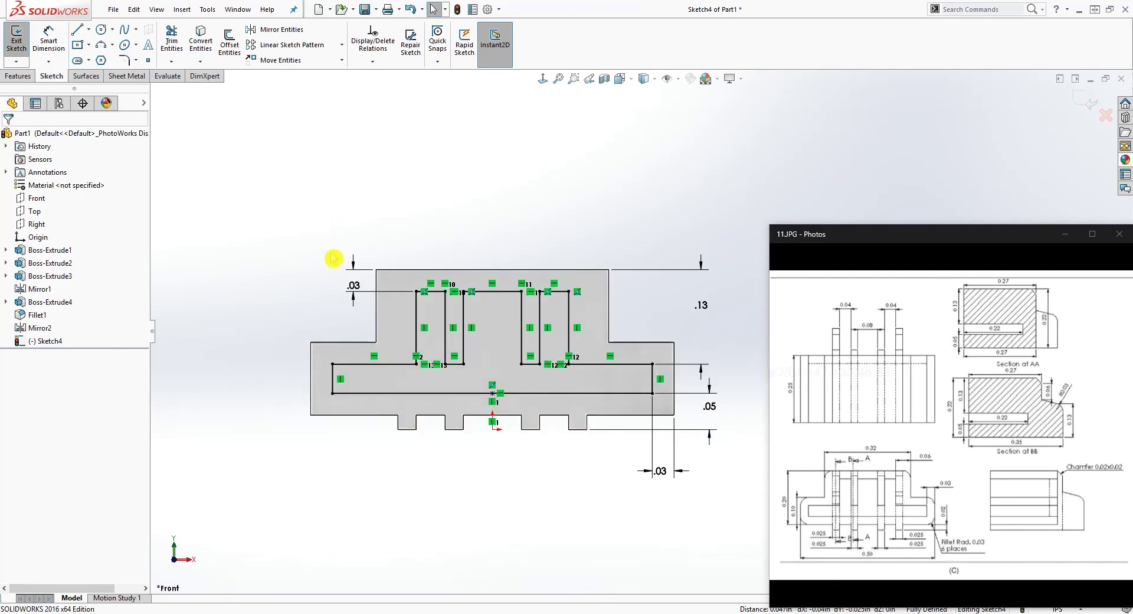
Step: Cut the slot profile 0.22 in deep into the housing as a blind extruded cut
click(17, 76)
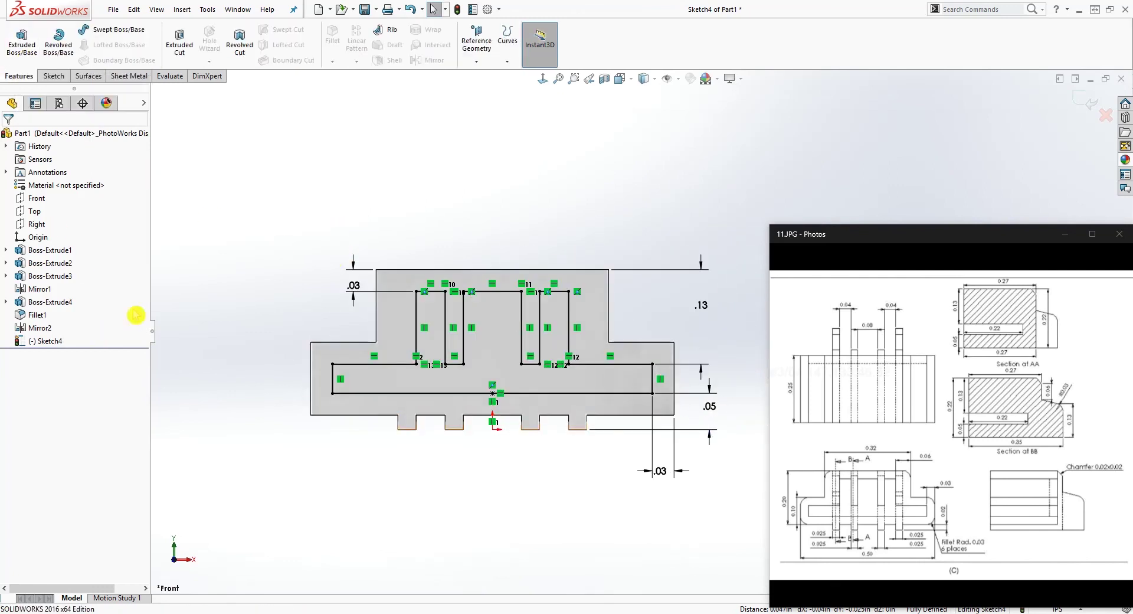
click(190, 59)
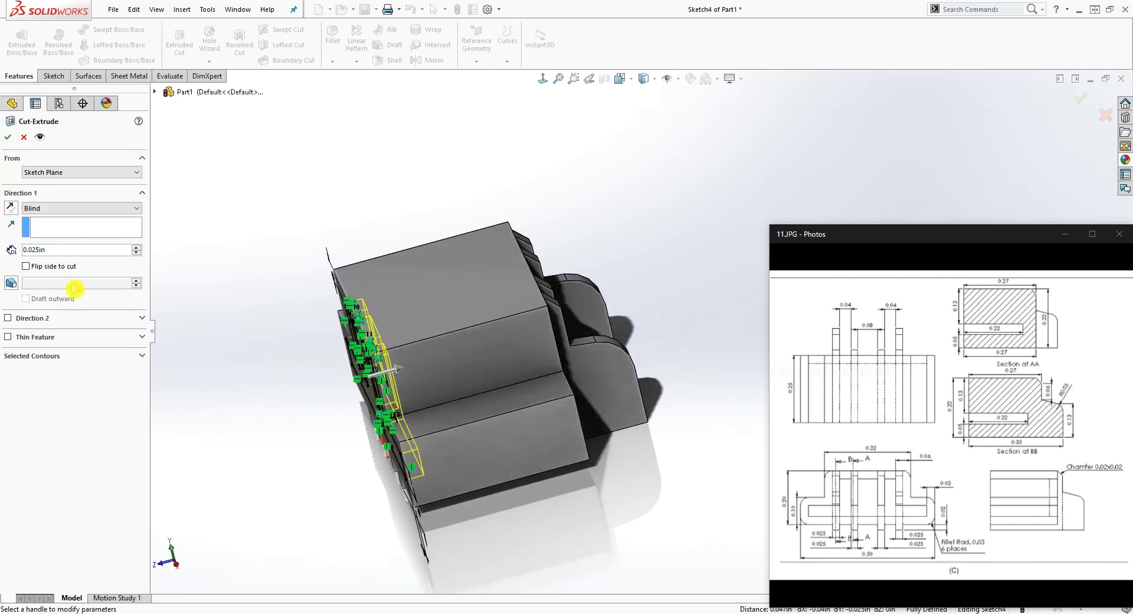
drag(51, 250, 6, 257)
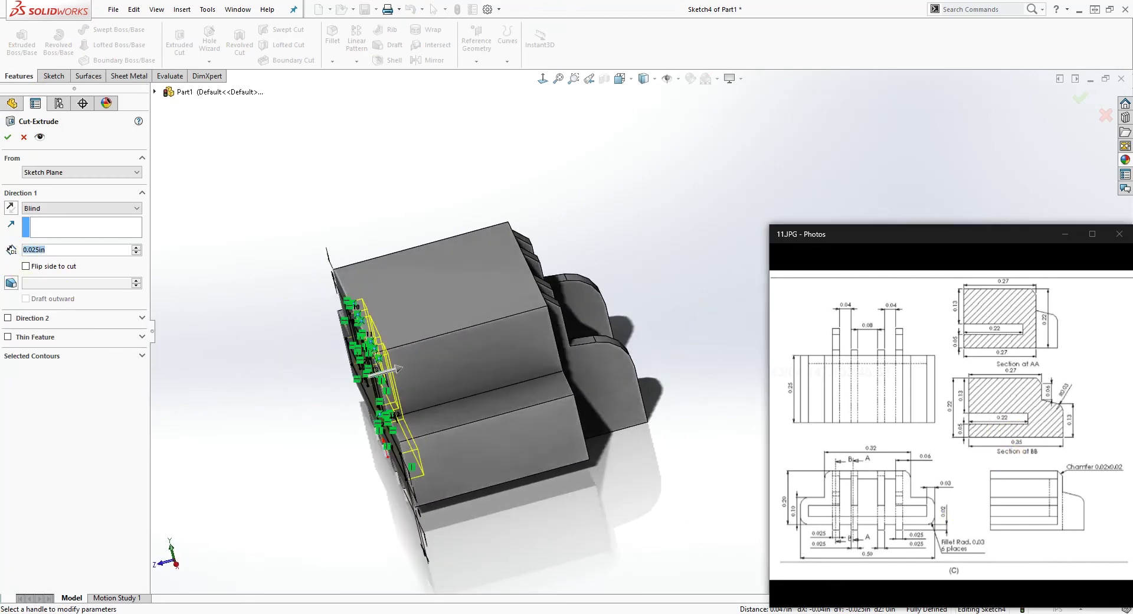
text(0.22)
key(Return)
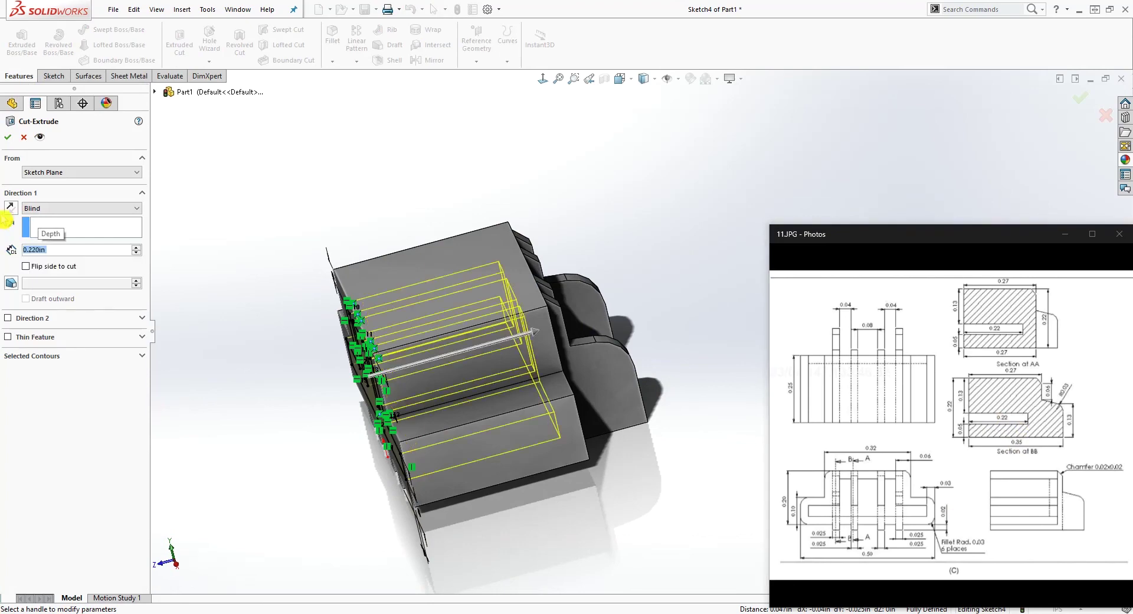
click(7, 140)
middle_drag(423, 346, 544, 276)
scroll(543, 277, up, 2)
click(657, 444)
middle_drag(660, 448, 620, 478)
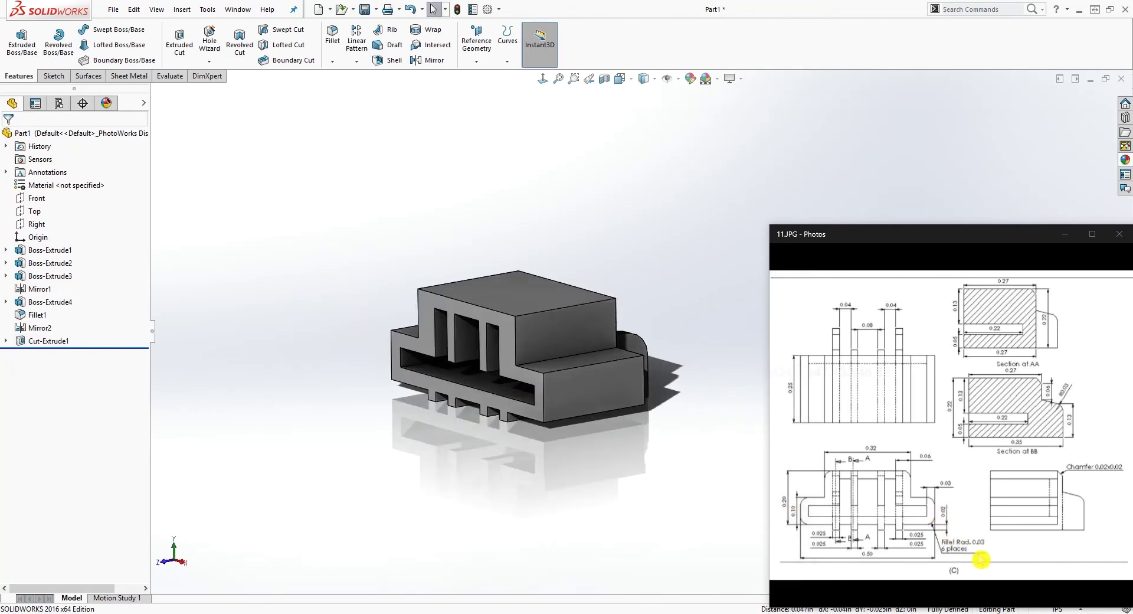
Step: Set up a symmetric 0.03 in radius fillet and select the three outer lengthwise edges along one side of the housing
click(333, 36)
text(.)
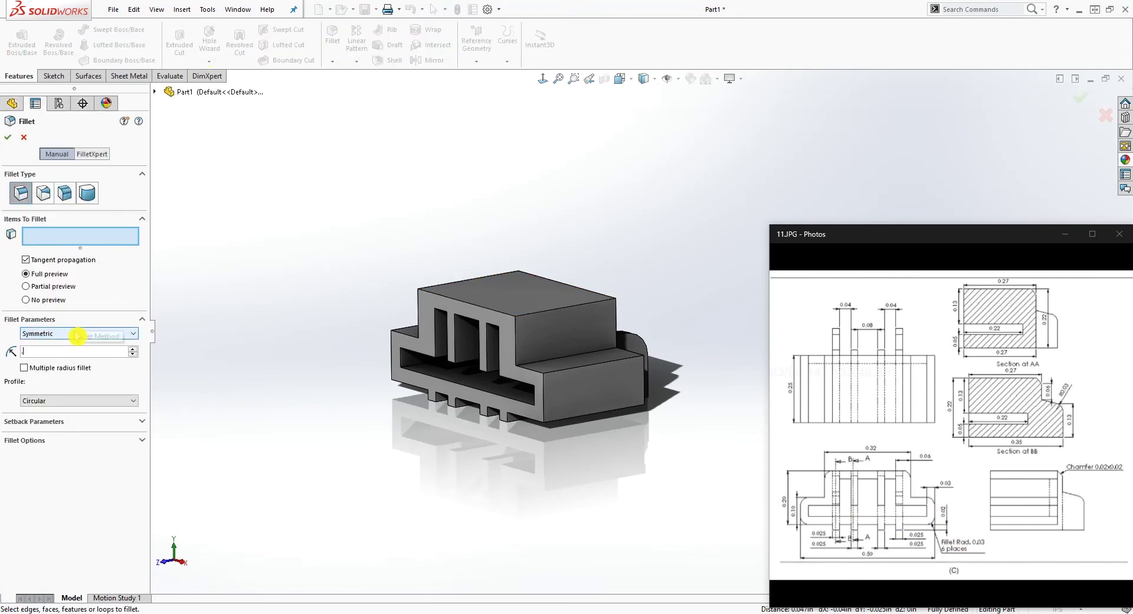
text(030in)
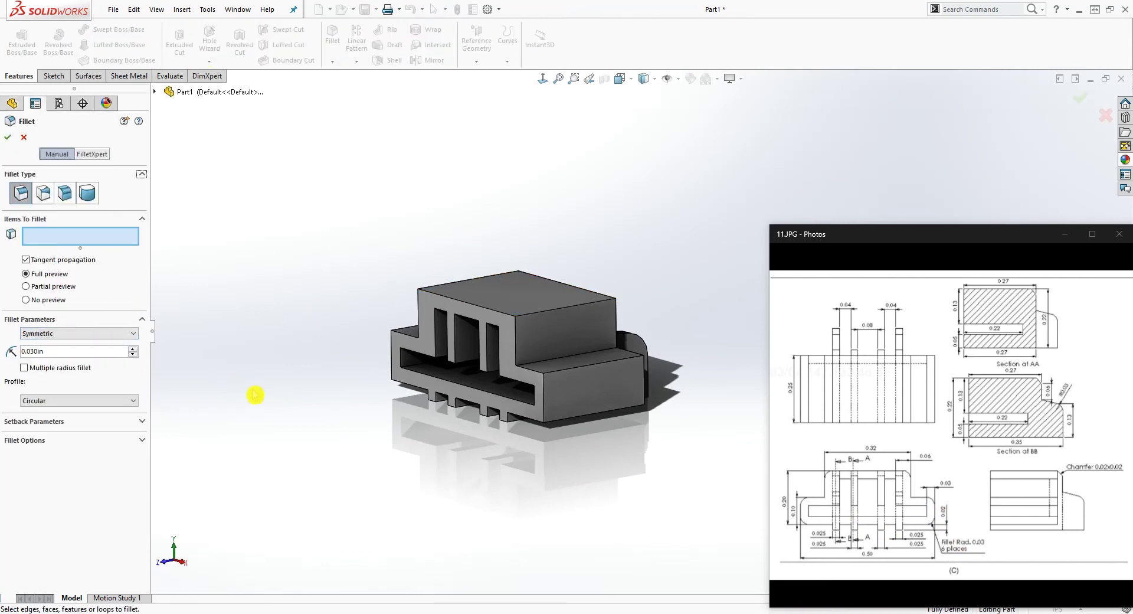
click(536, 312)
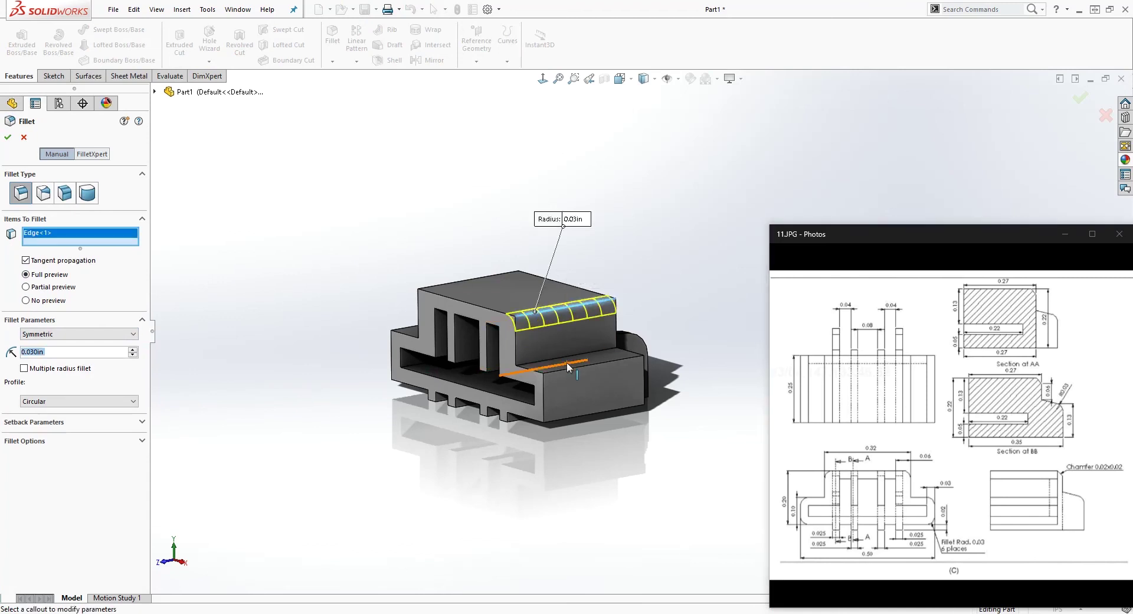
click(571, 374)
middle_drag(549, 463, 655, 484)
click(589, 399)
Step: Add the three matching lengthwise edges on the opposite side of the housing and apply the fillet
click(469, 304)
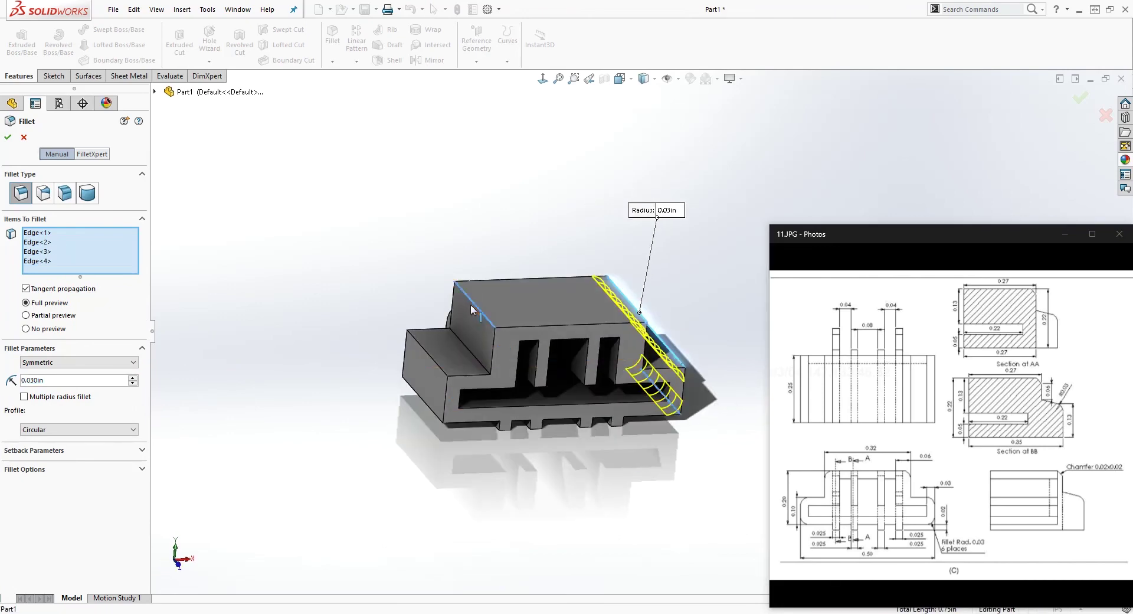
click(432, 361)
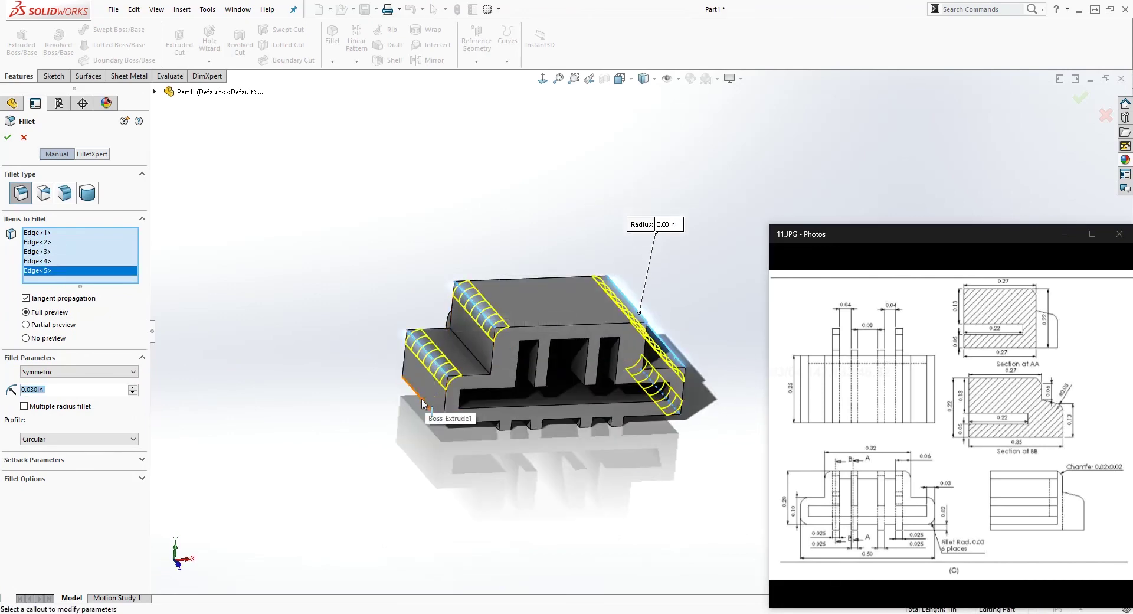
click(422, 403)
middle_drag(422, 403, 498, 420)
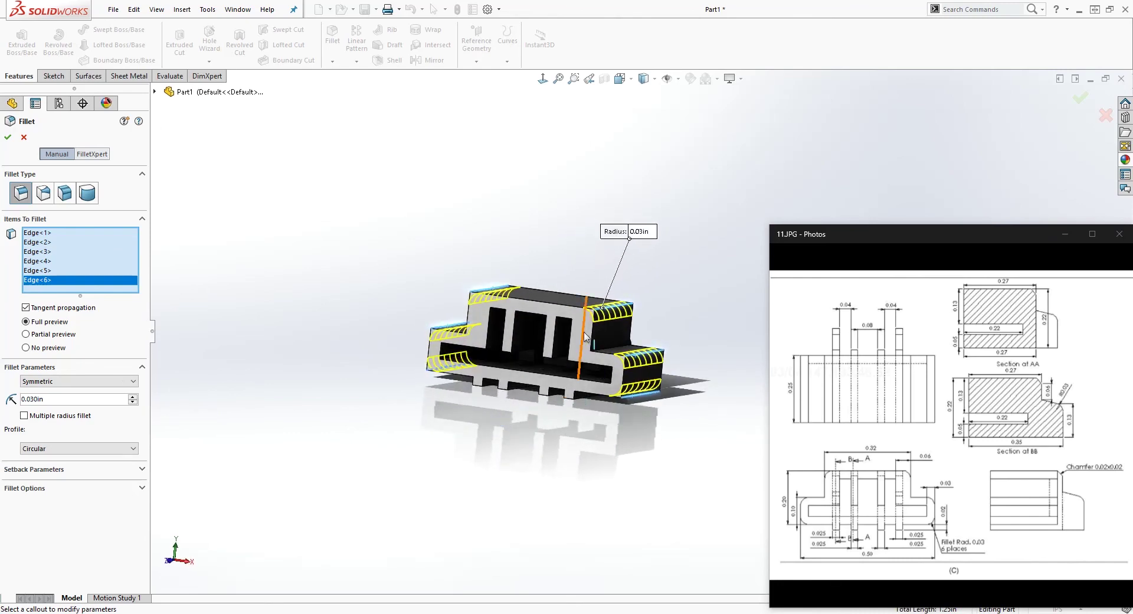
click(69, 153)
click(7, 138)
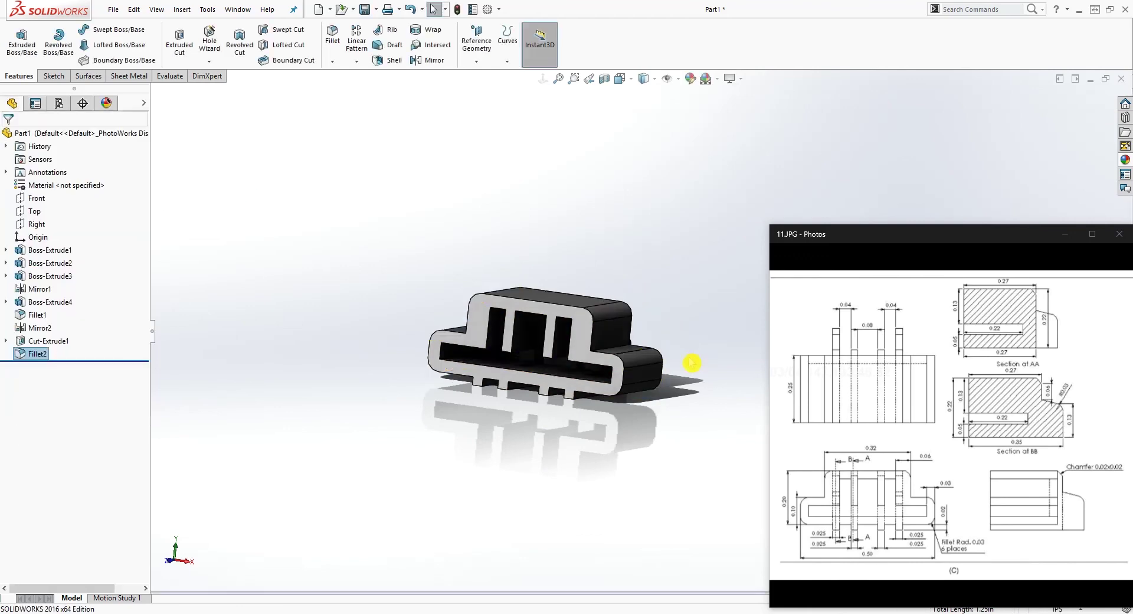
Step: Examine the filleted housing and its ribs from the front and rear
scroll(691, 362, down, 4)
middle_drag(660, 366, 525, 318)
click(543, 80)
middle_drag(459, 361, 611, 301)
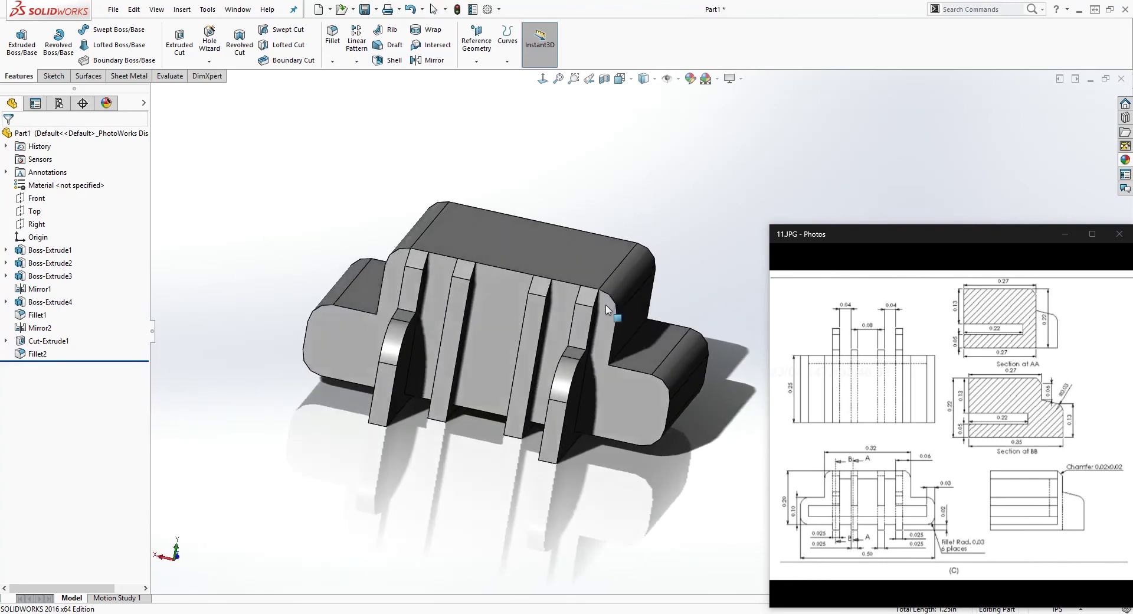
scroll(534, 302, down, 2)
middle_drag(533, 302, 509, 288)
scroll(472, 279, down, 1)
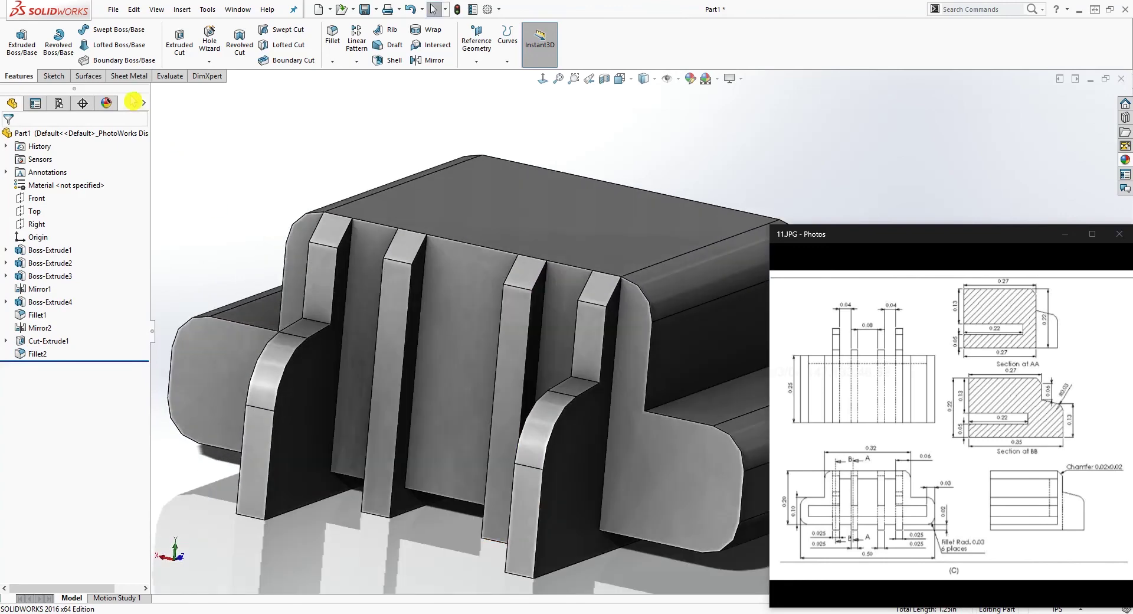
Step: Measure the distance between the facing side faces of the two inner ribs, and check the slot opening from the front
click(169, 76)
click(48, 41)
middle_drag(466, 362, 540, 361)
click(389, 310)
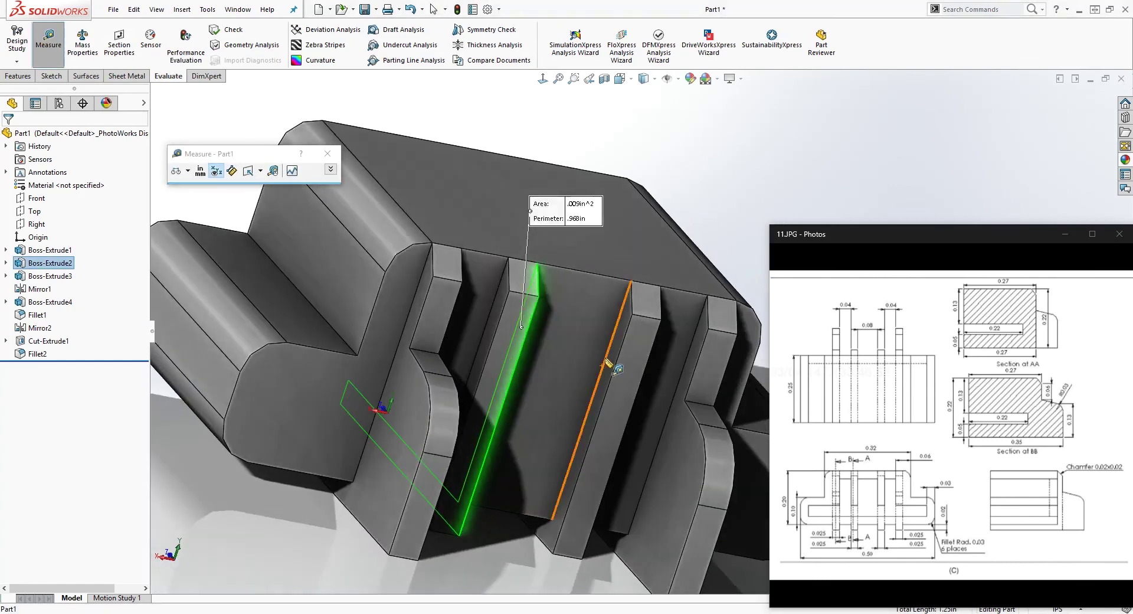
click(613, 371)
middle_drag(593, 453, 578, 439)
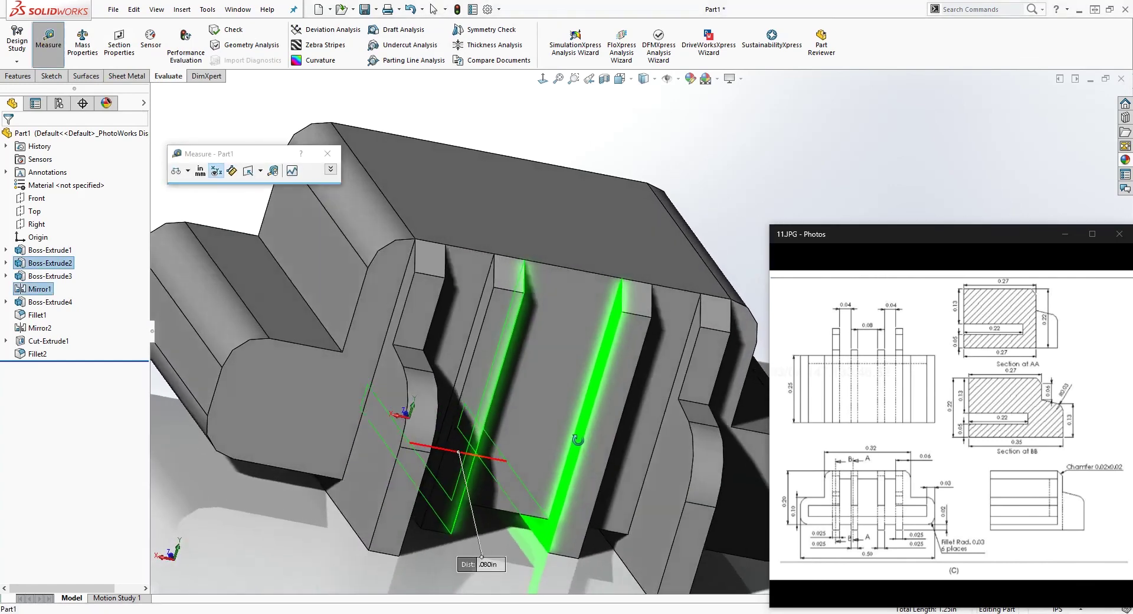
scroll(477, 496, down, 5)
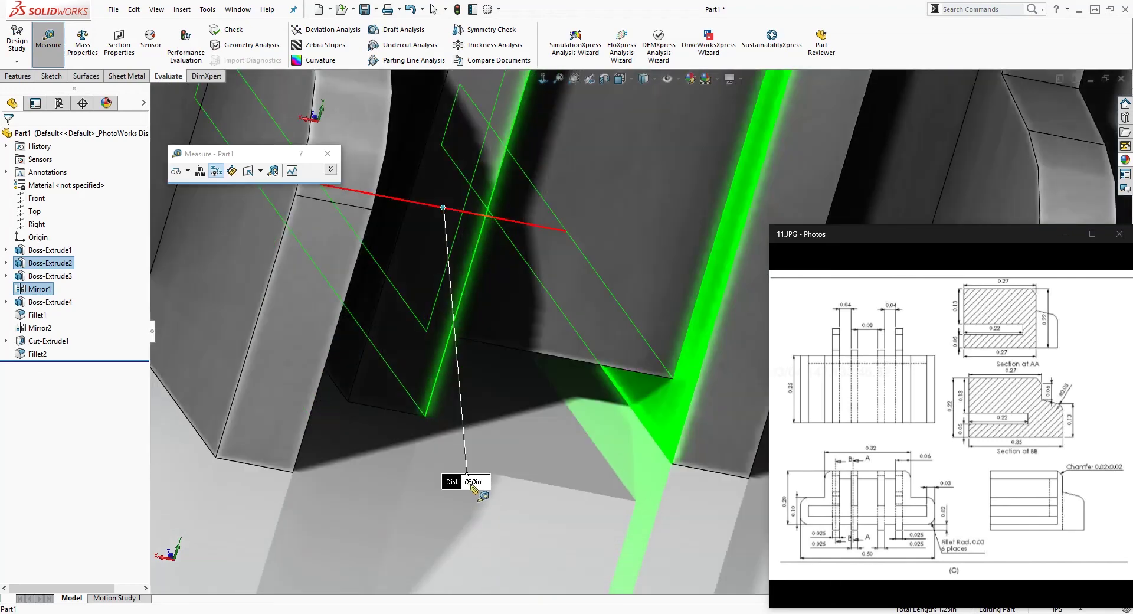
scroll(554, 497, up, 6)
scroll(671, 412, up, 3)
middle_drag(670, 412, 392, 299)
key(Escape)
scroll(613, 216, down, 5)
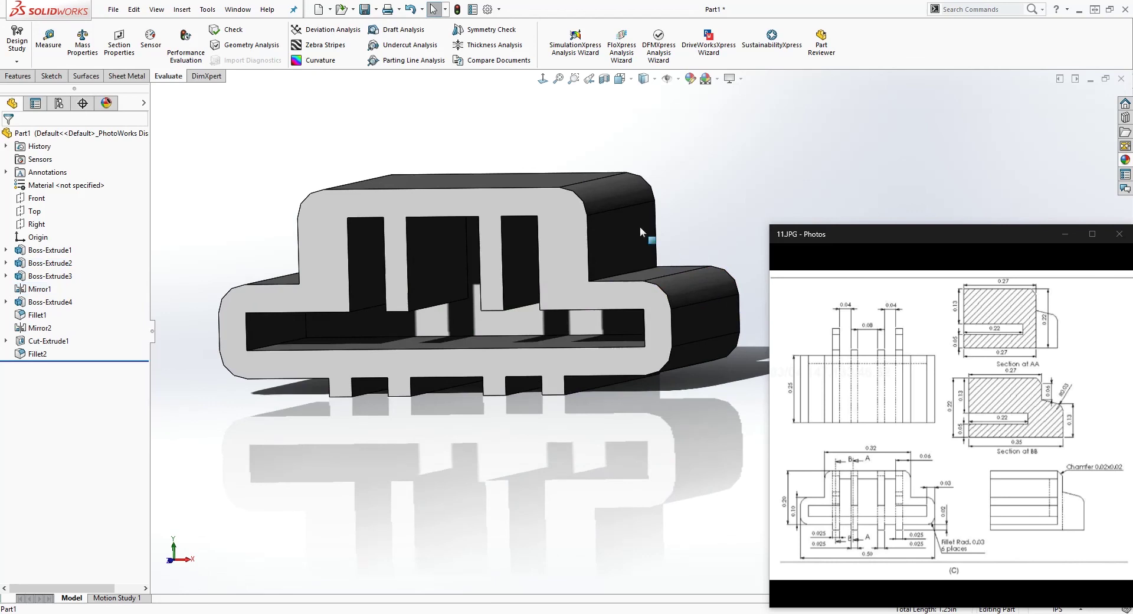
click(542, 79)
scroll(708, 273, up, 3)
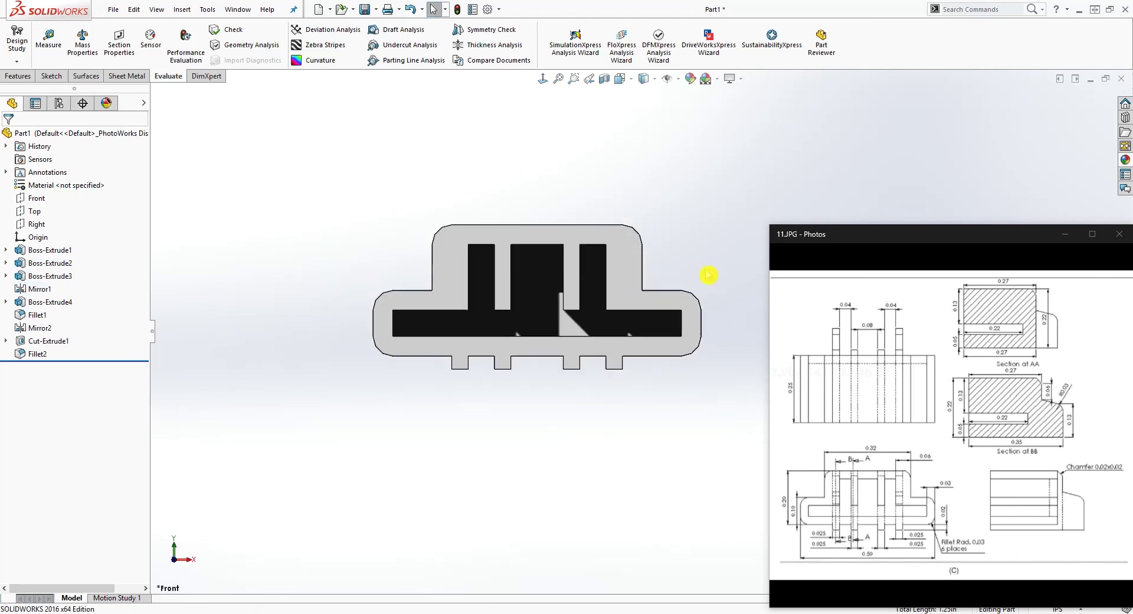